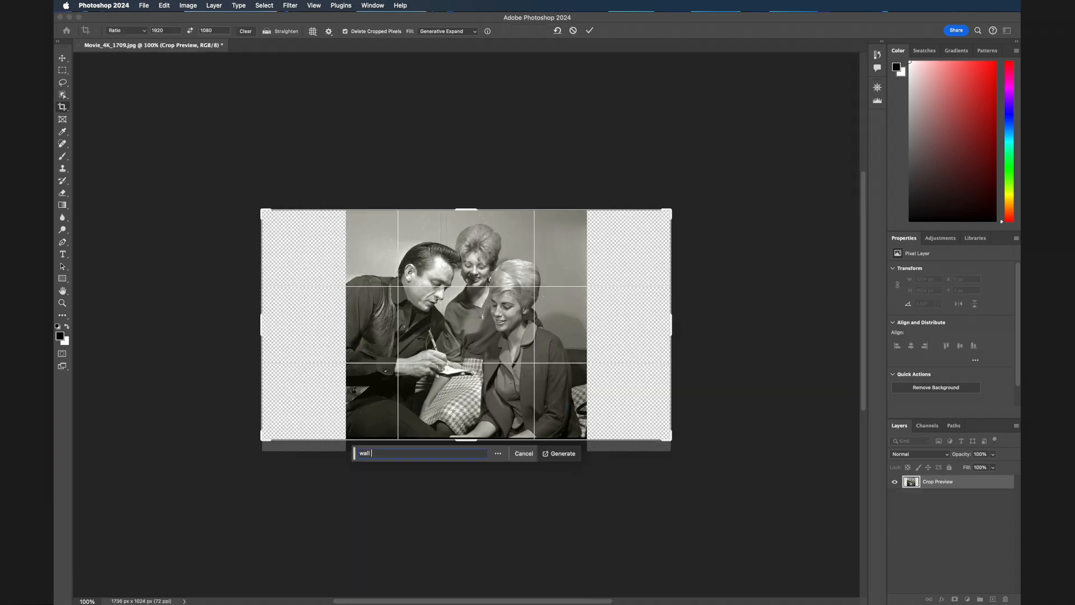
# Generate the expanded areas on both sides of the cropped photo with the Generative Expand prompt "wall and couch".
pyautogui.write('and couch')
pyautogui.click(568, 457)
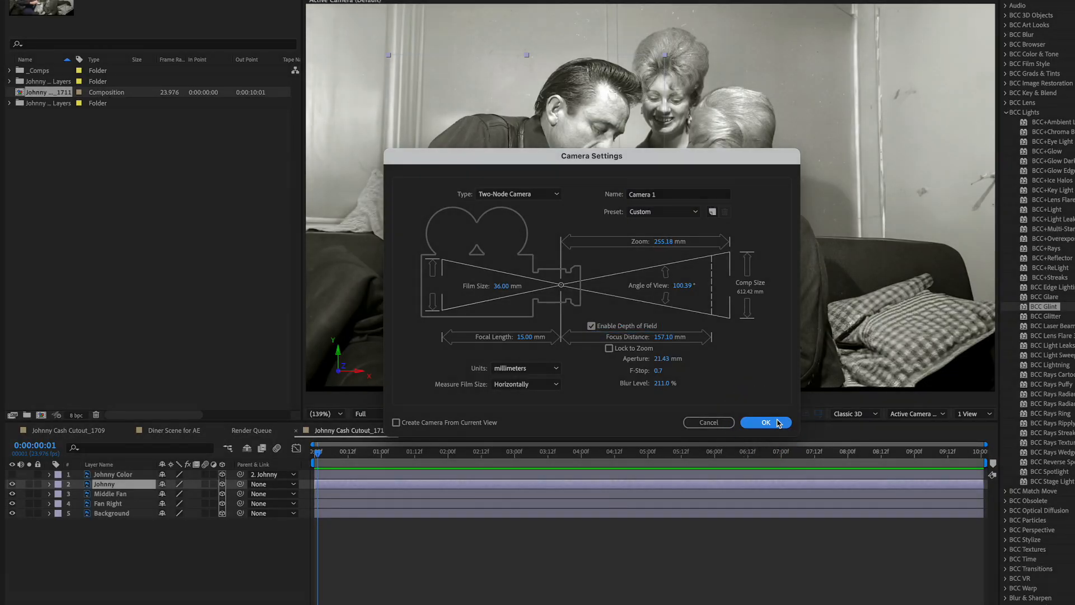
# Switch to After Effects, accept the two-node camera settings, and preview the Johnny Cash Cutout_1709 composition.
pyautogui.click(766, 422)
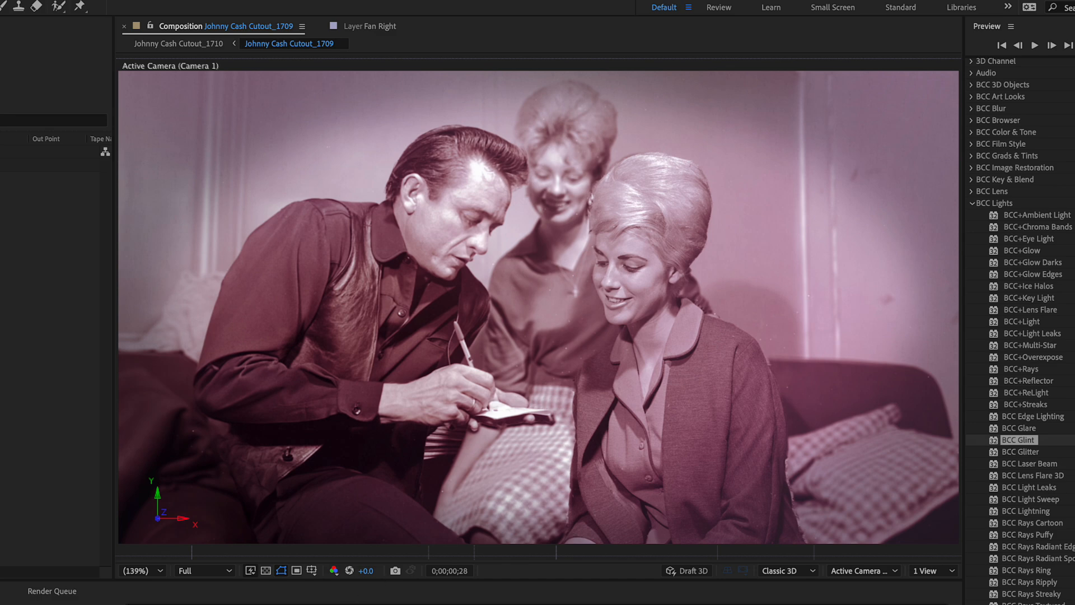
pyautogui.press('space')
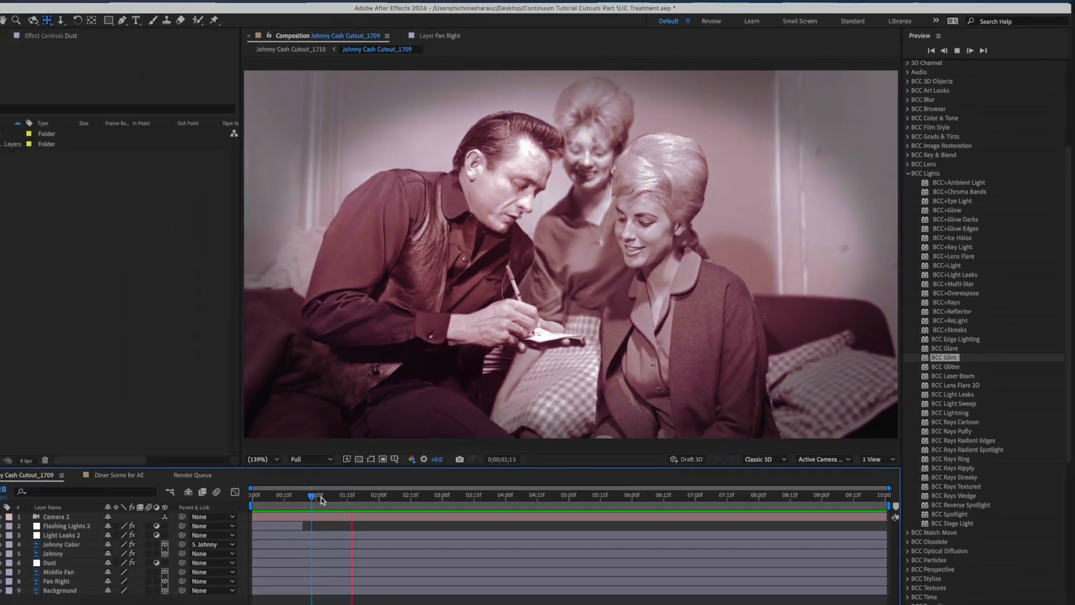
pyautogui.press('space')
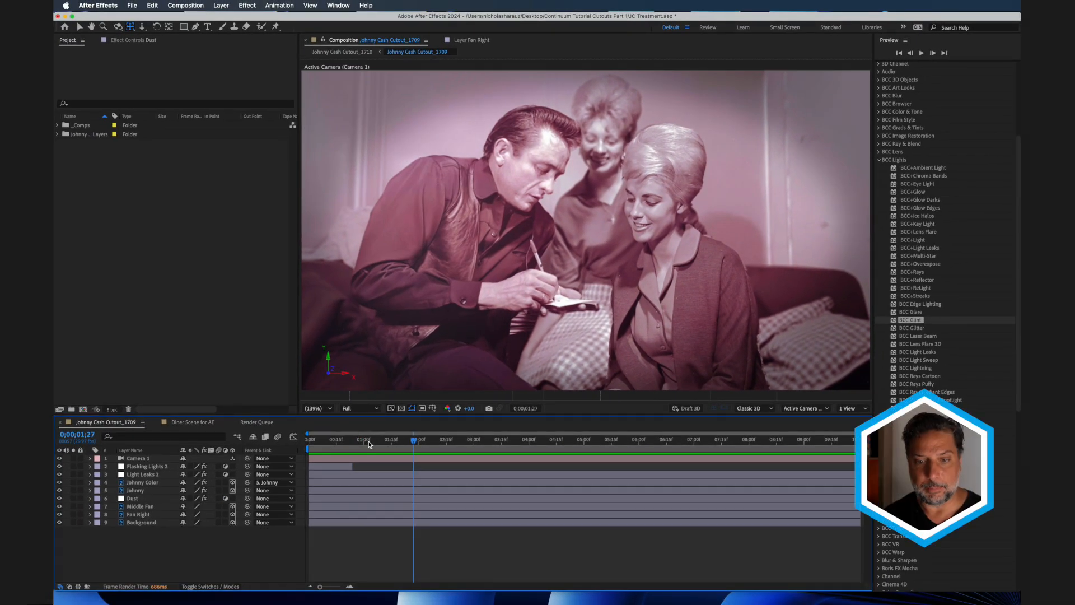
# Import Johnny Cash Cutout_1709.psd as Composition - Retain Layer Sizes with editable layer styles.
pyautogui.doubleClick(94, 200)
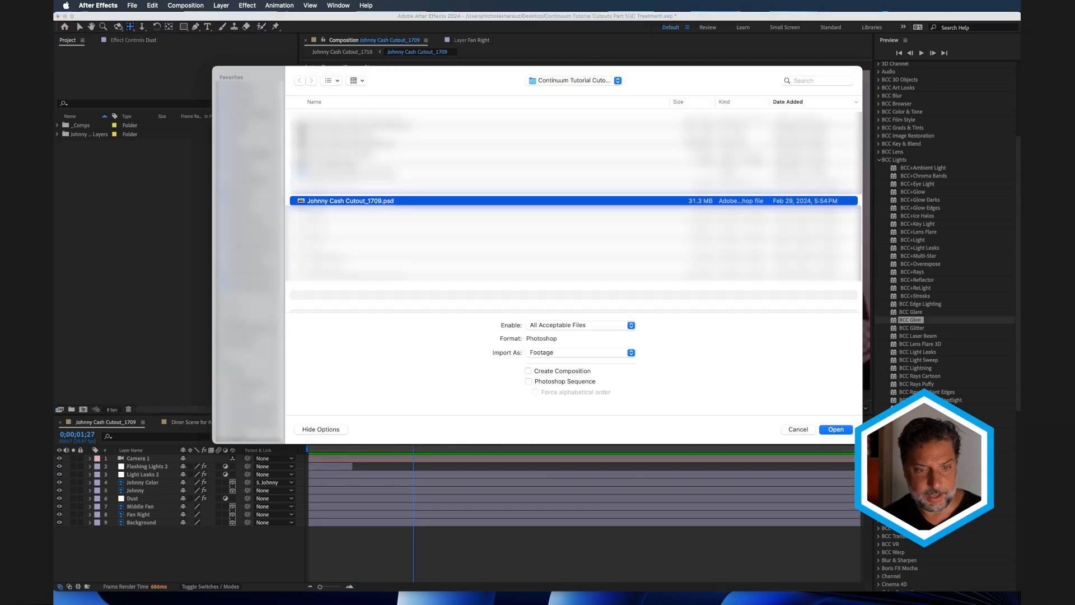
pyautogui.click(564, 353)
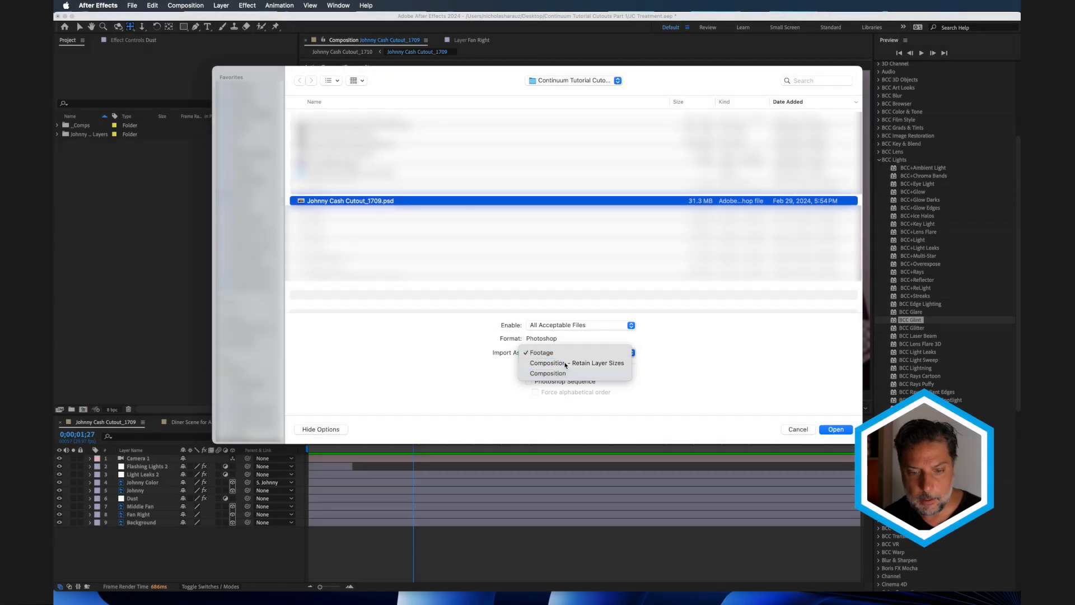
pyautogui.click(565, 364)
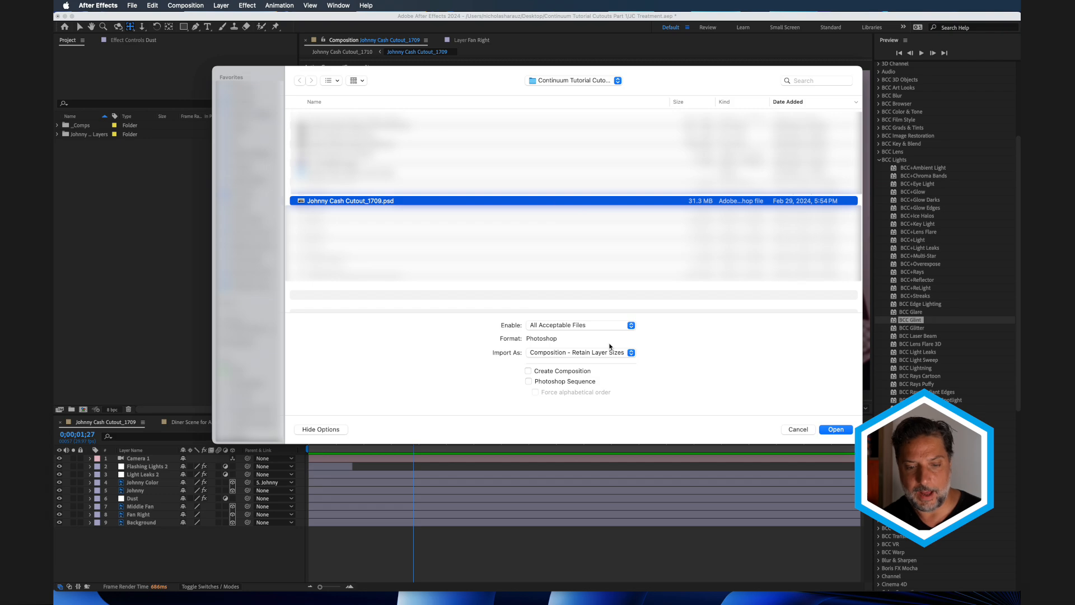
pyautogui.click(836, 428)
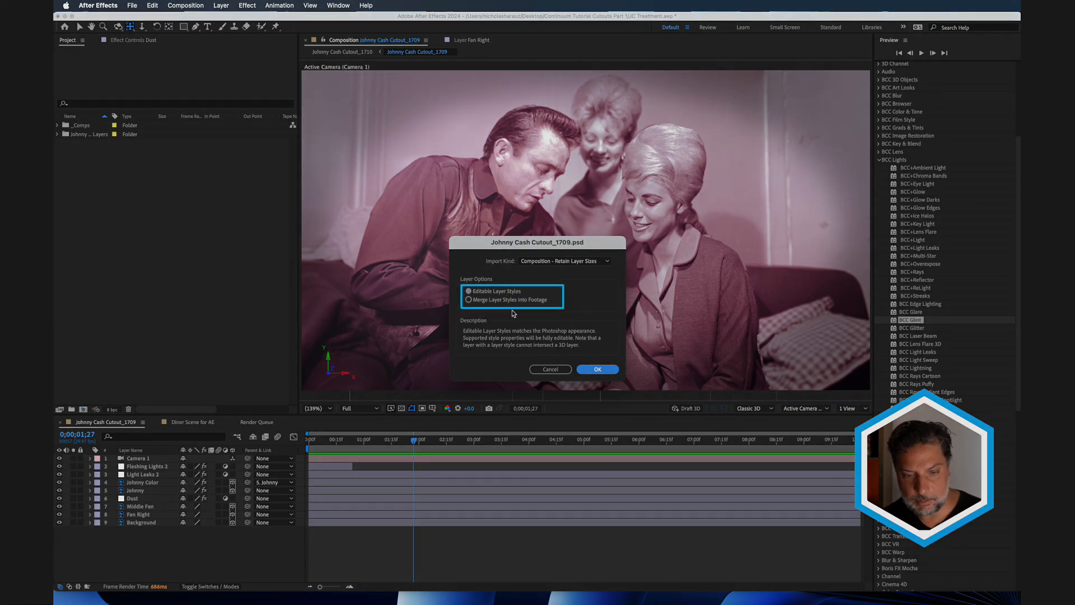
pyautogui.click(595, 369)
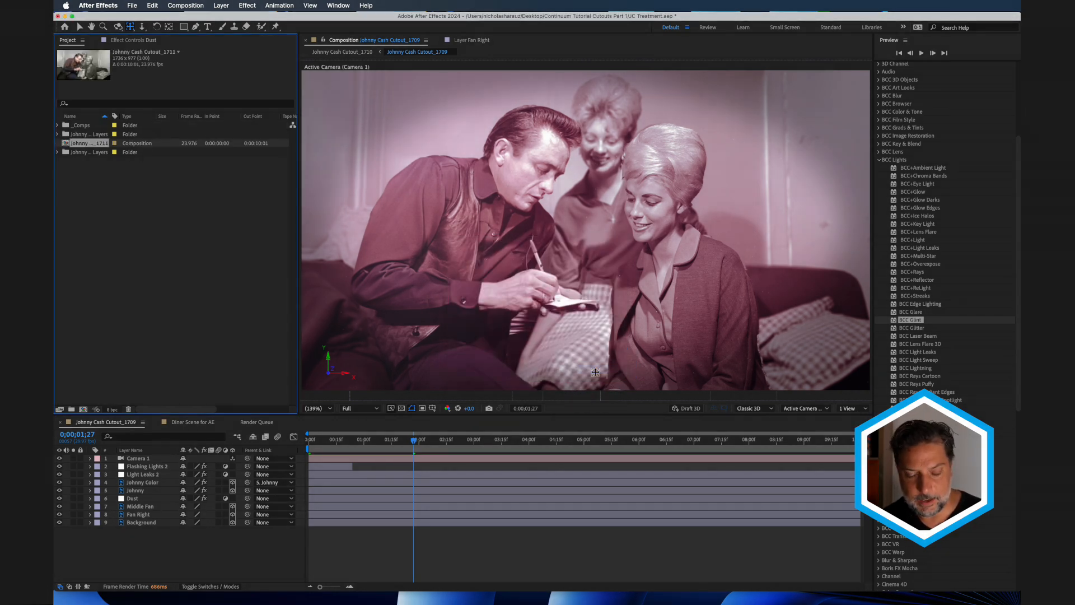
# Check the imported layers folder, then open the Johnny Cash Cutout_1711 composition and move the playhead to 0:00:01:00.
pyautogui.click(58, 152)
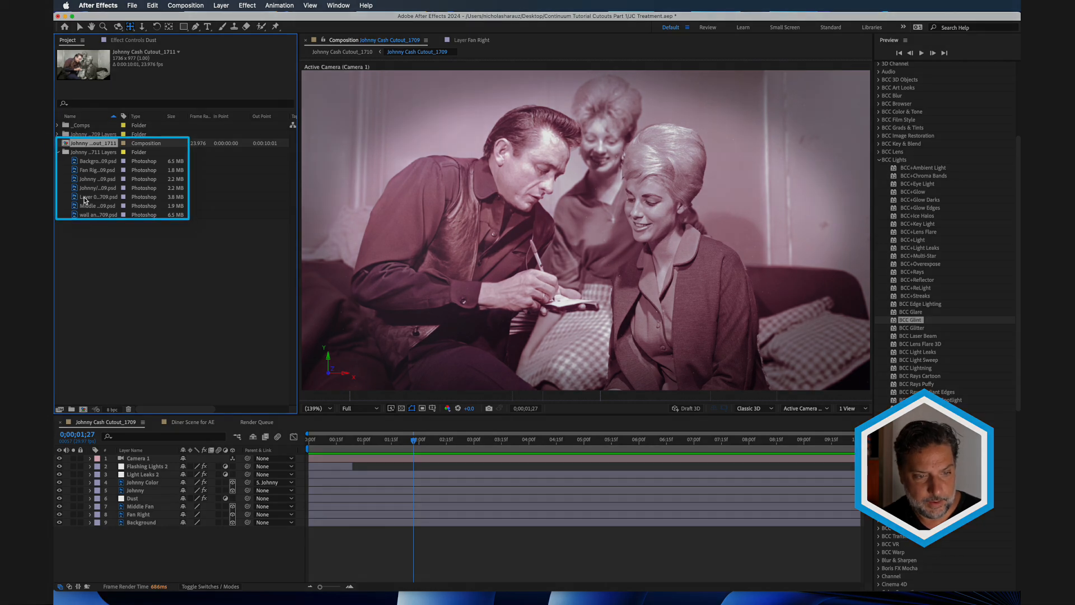
pyautogui.click(58, 152)
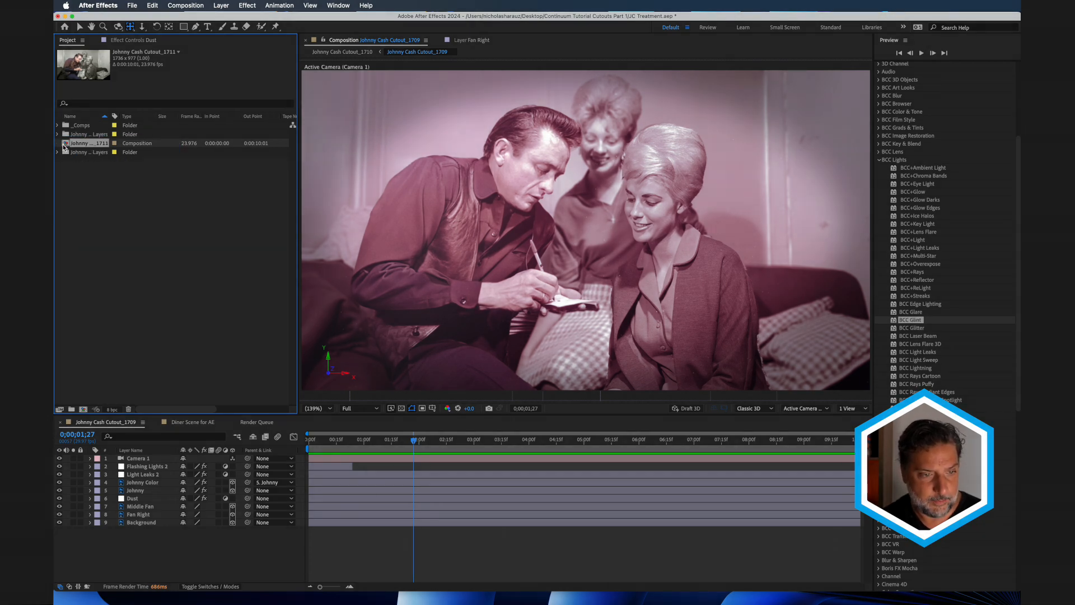
pyautogui.doubleClick(63, 146)
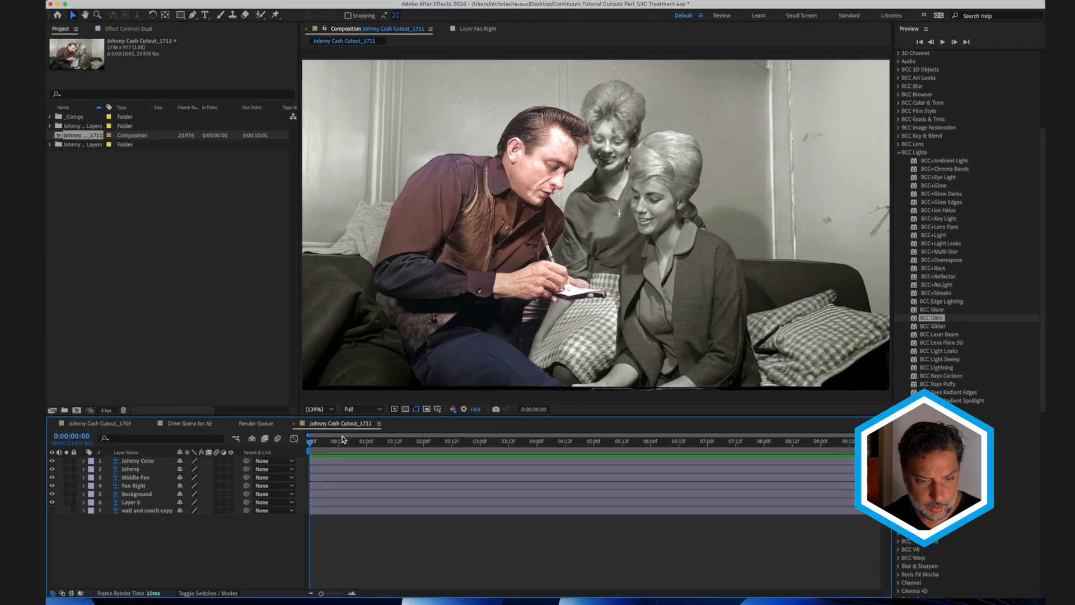
pyautogui.moveTo(351, 443); pyautogui.dragTo(369, 459)
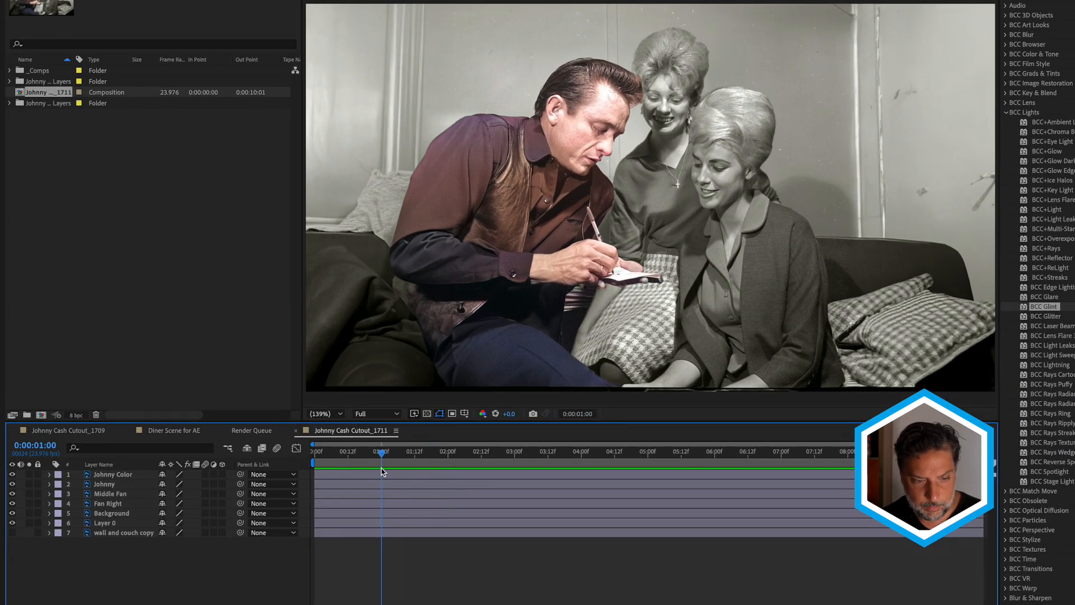
# Solo Middle Fan, Background, Fan Right and Layer 0 in turn to inspect each layer's image on its own.
pyautogui.click(29, 493)
pyautogui.click(29, 494)
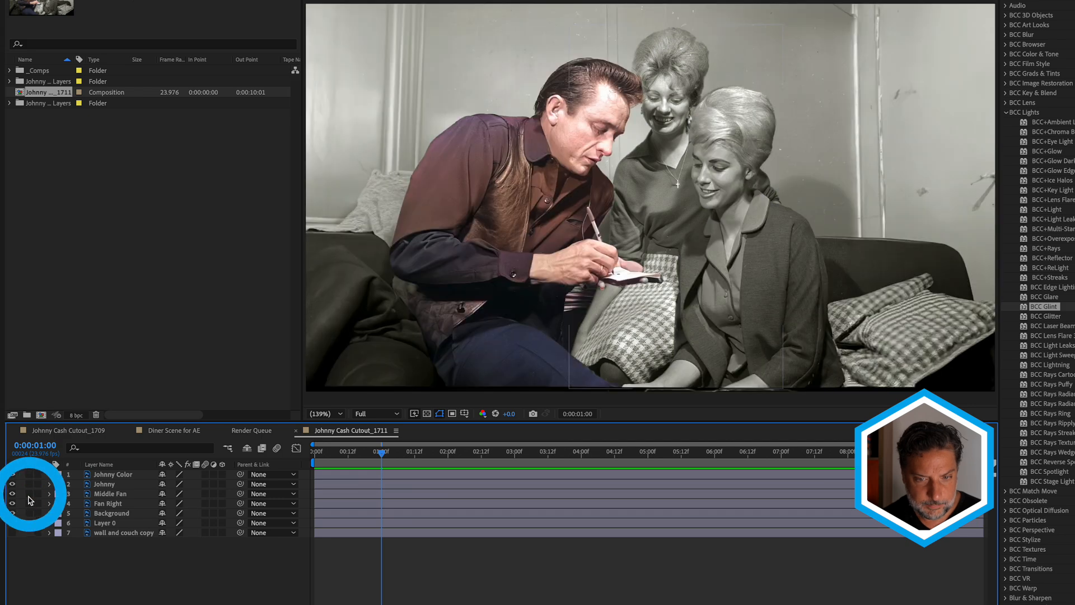
pyautogui.click(29, 512)
pyautogui.click(29, 512)
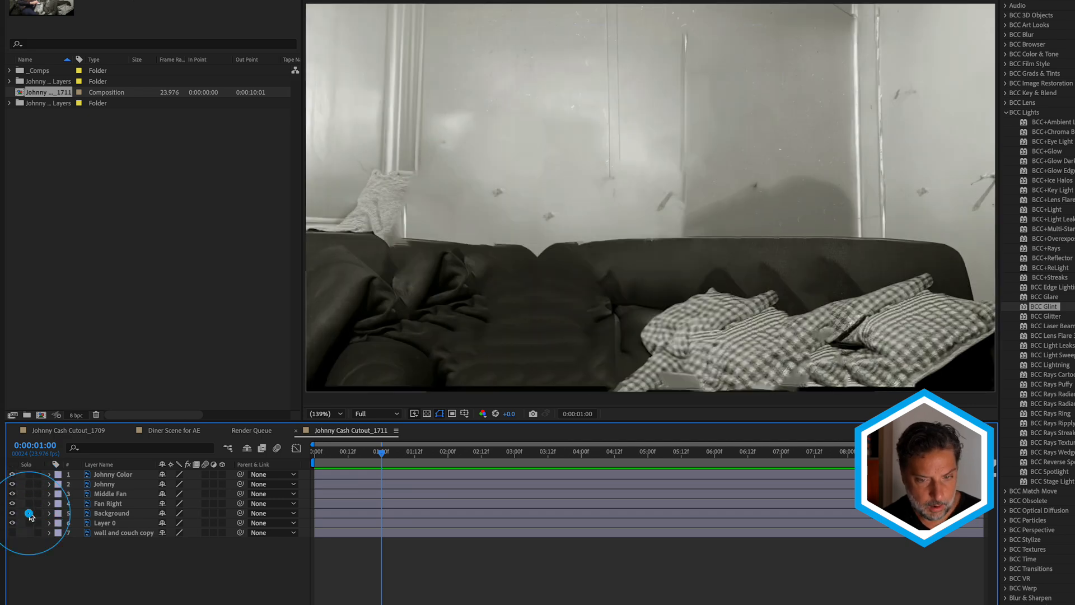
pyautogui.click(29, 503)
pyautogui.click(29, 504)
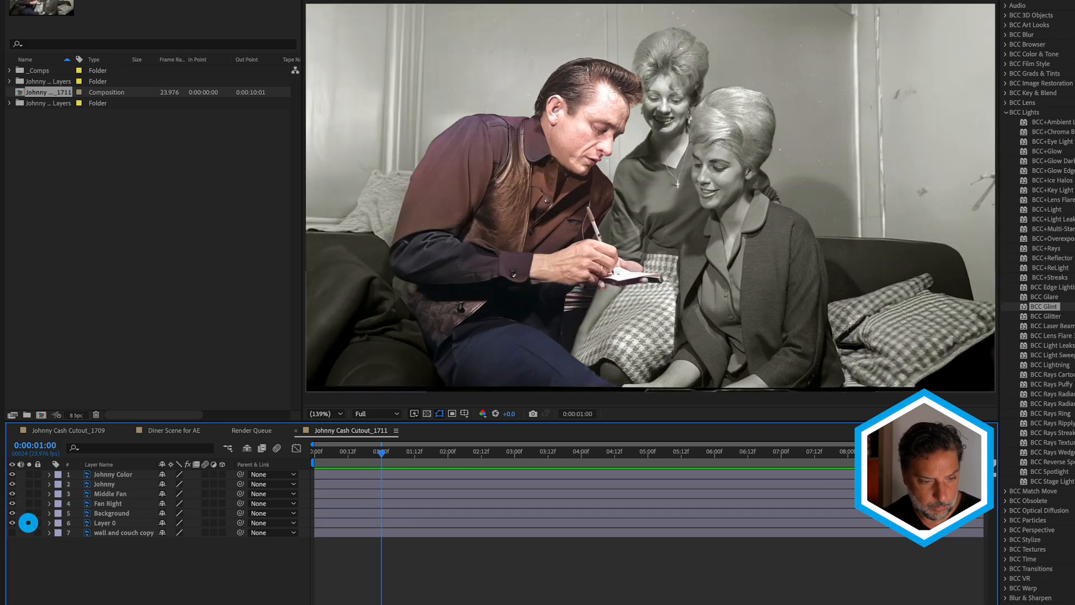
pyautogui.click(29, 522)
pyautogui.click(29, 522)
pyautogui.click(29, 522)
pyautogui.click(29, 523)
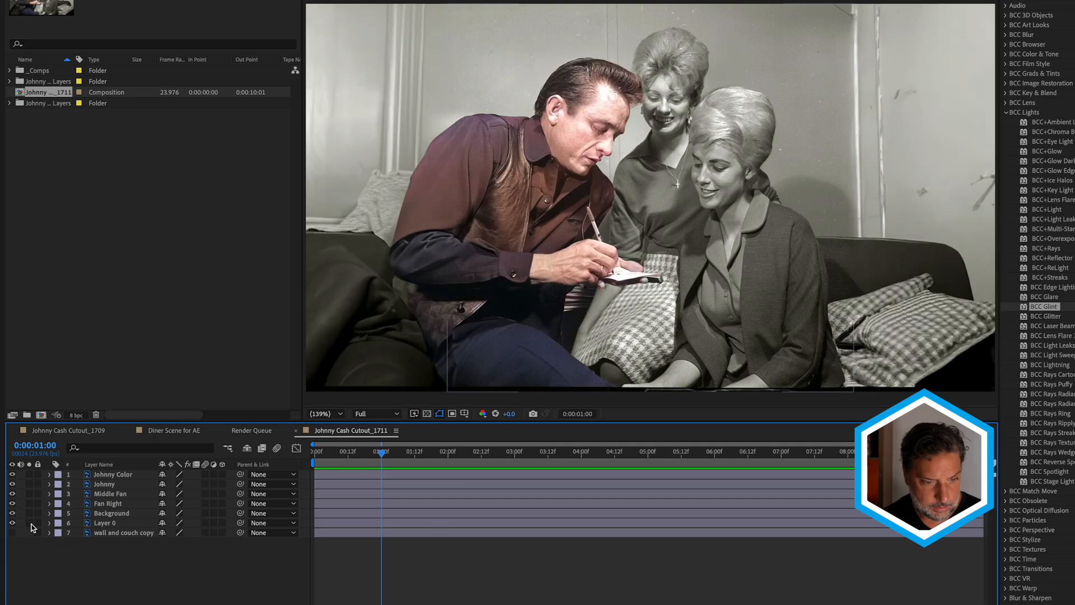
pyautogui.click(28, 522)
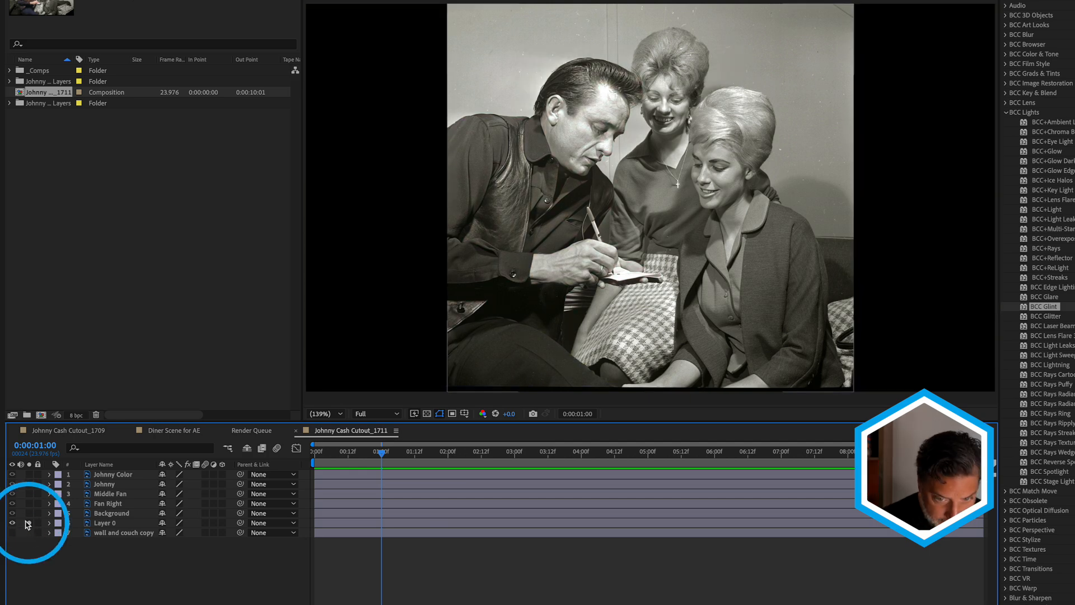
pyautogui.click(27, 522)
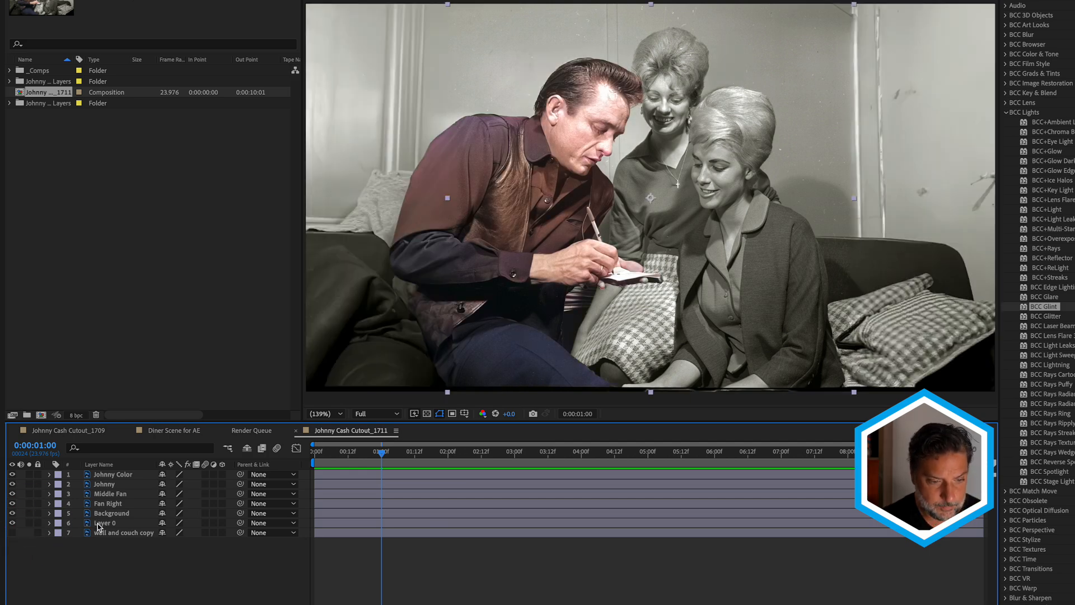
# Delete the Layer 0 and wall and couch copy layers from the composition.
pyautogui.click(98, 525)
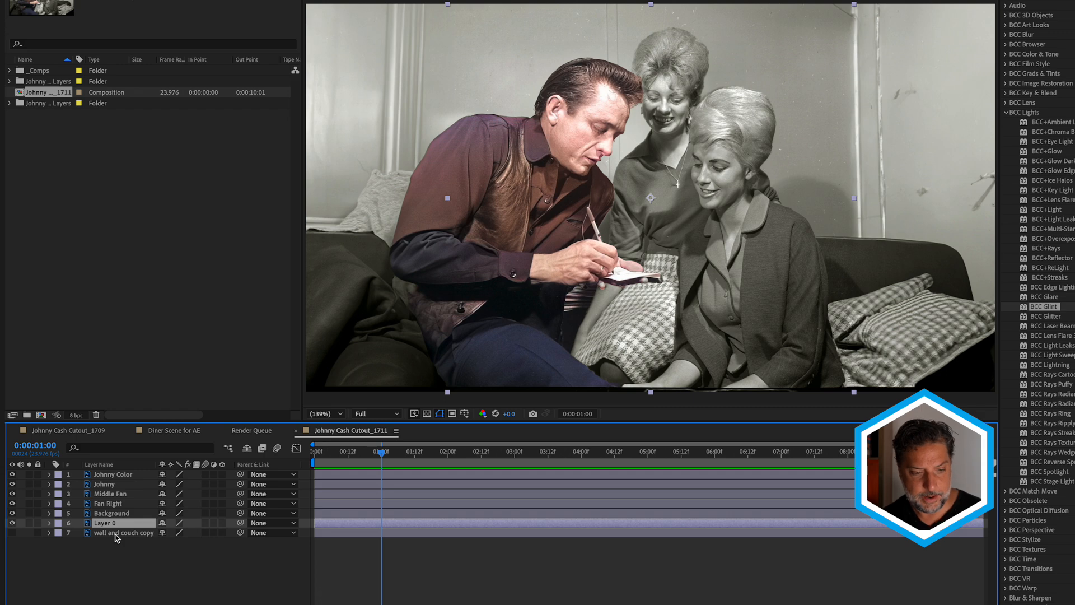
pyautogui.keyDown('shift'); pyautogui.click(116, 534); pyautogui.keyUp('shift')
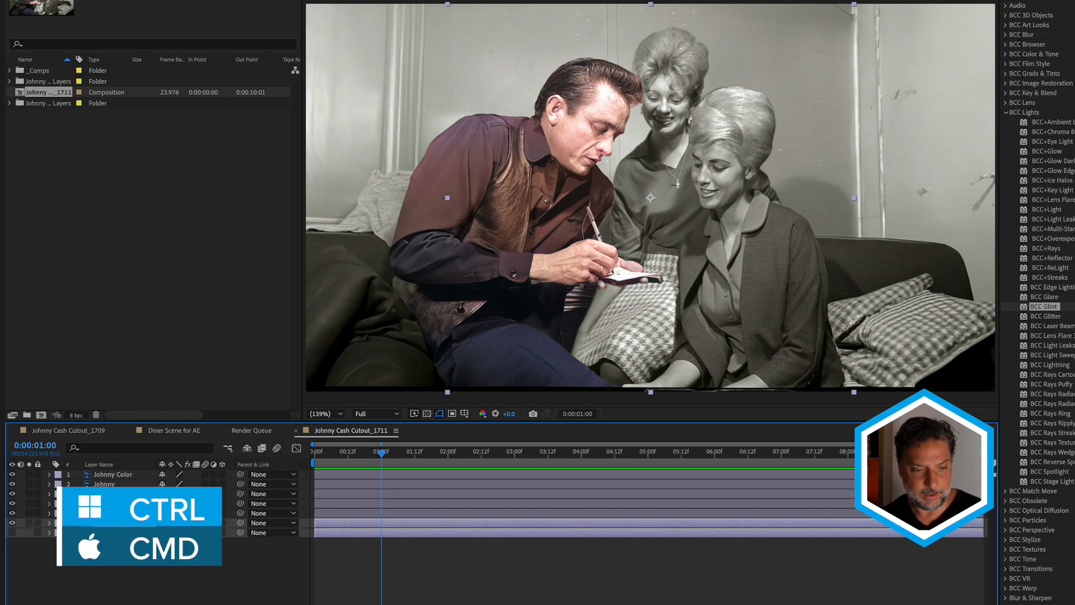
pyautogui.press('Delete')
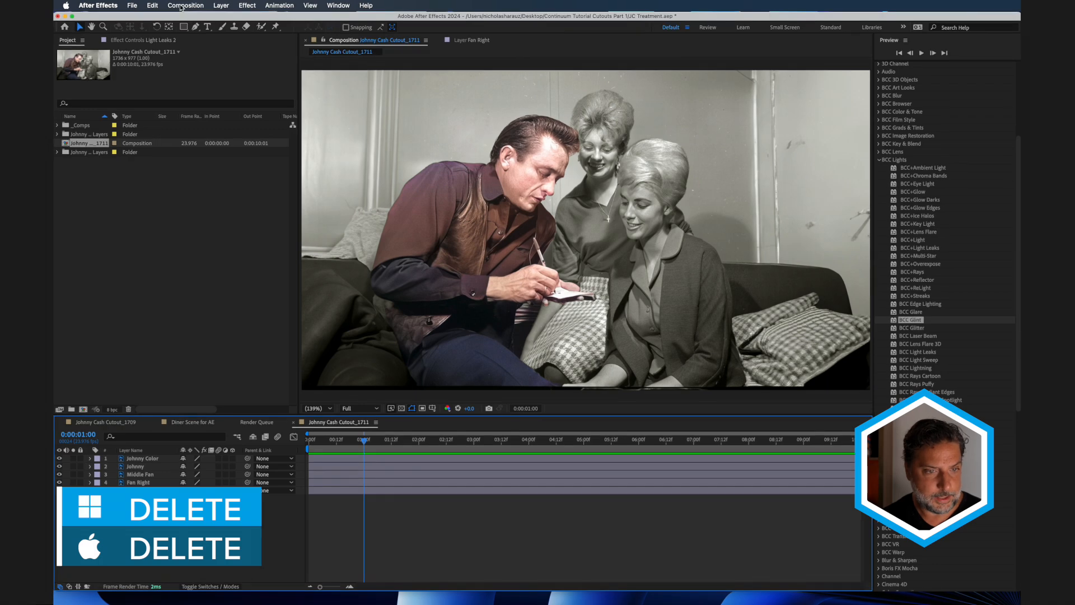
# Review the size, frame rate and duration in the composition's settings without changing them.
pyautogui.click(181, 8)
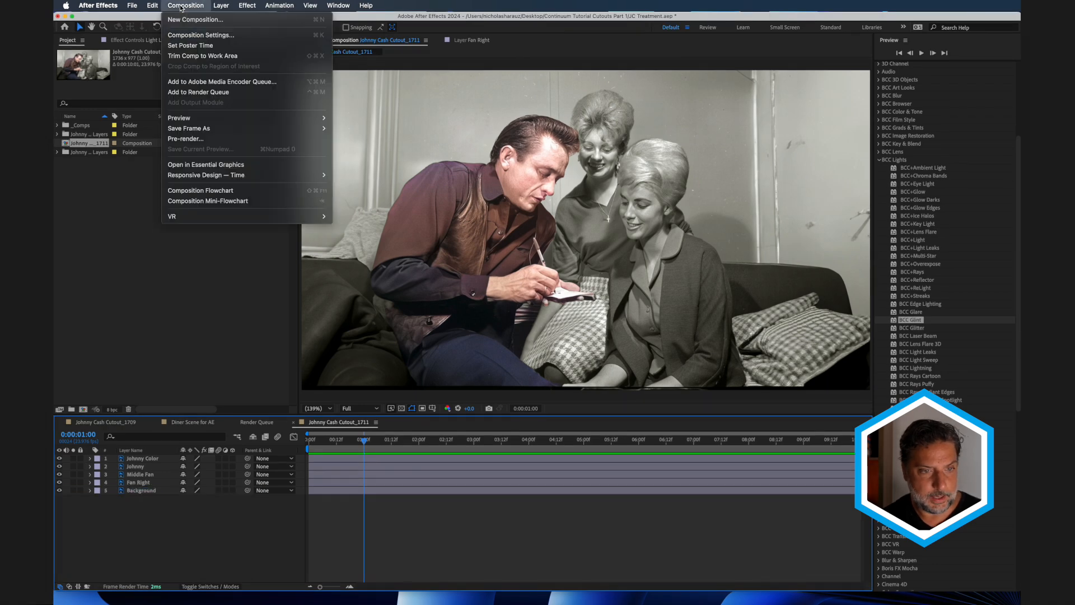
pyautogui.click(196, 35)
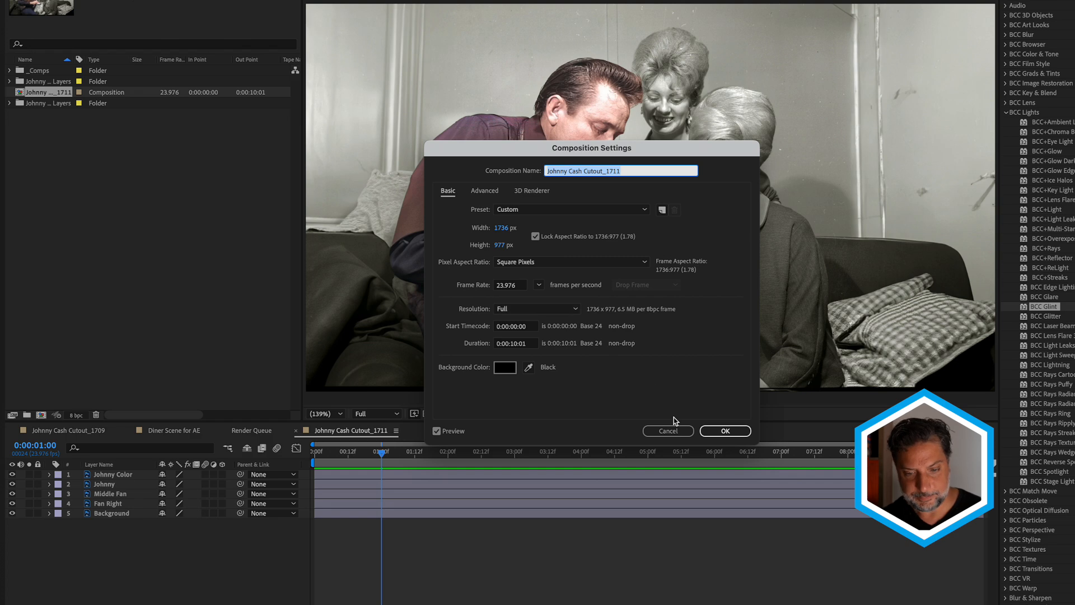
pyautogui.click(677, 431)
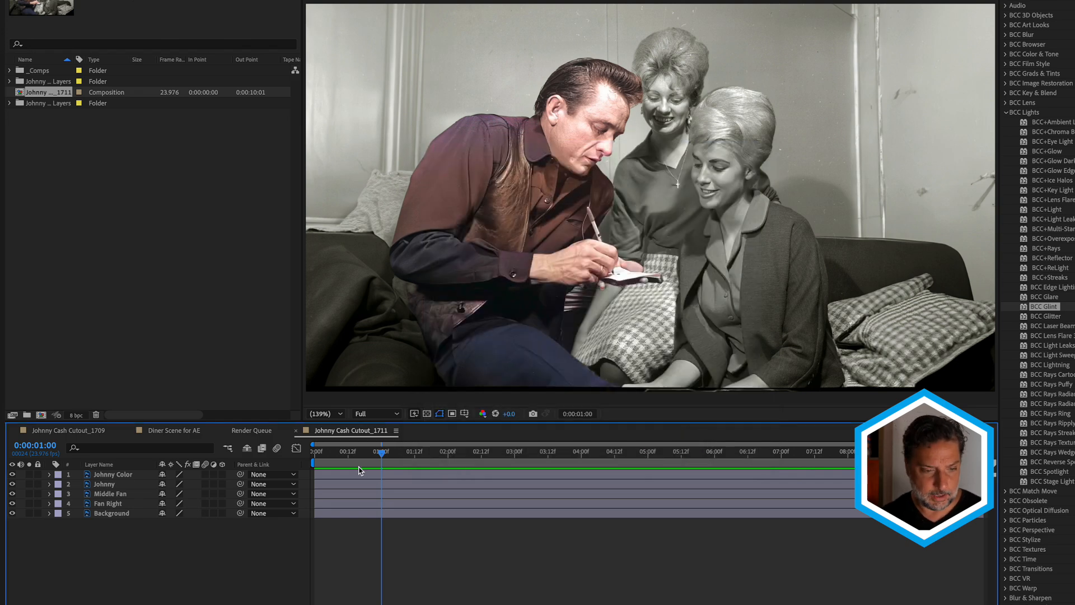
# Move the playhead to 0:00:00:01 and make all five layers, from Johnny Color to Background, 3D layers.
pyautogui.moveTo(348, 463); pyautogui.dragTo(317, 459)
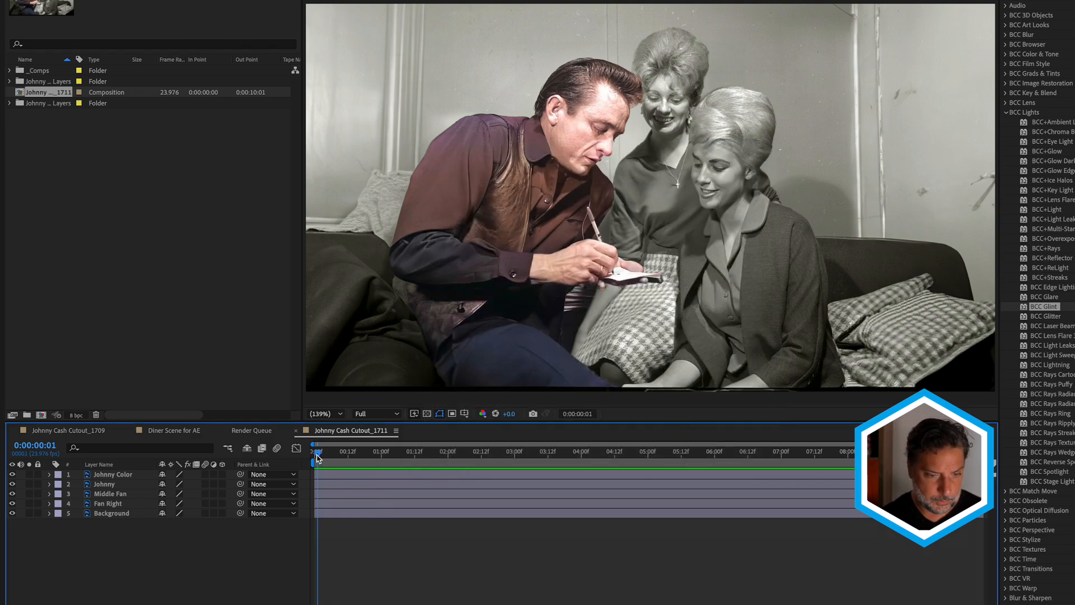
pyautogui.moveTo(222, 474); pyautogui.dragTo(223, 514)
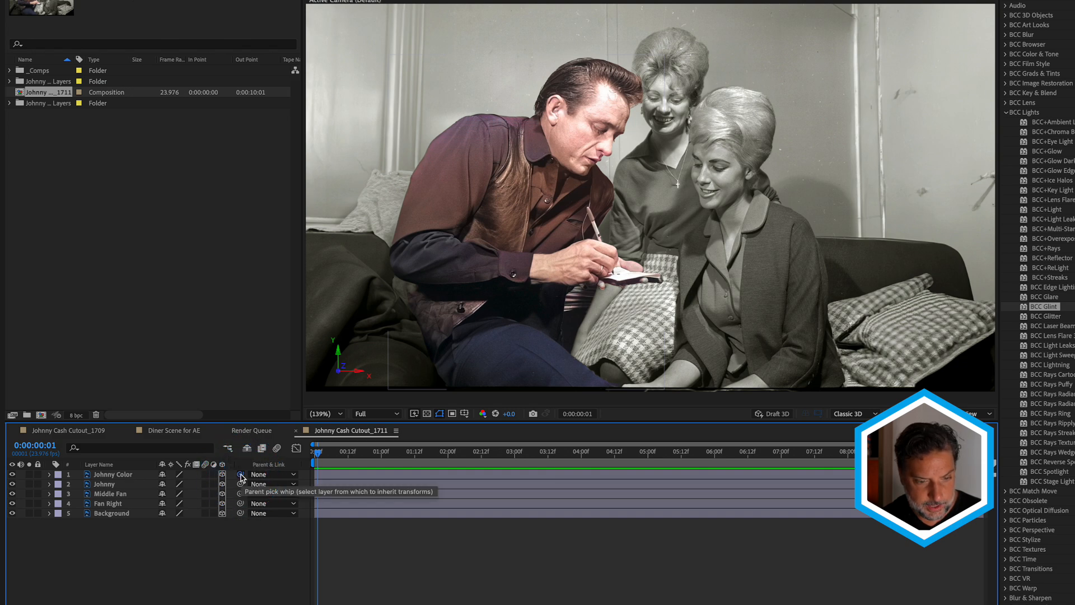
# Parent the Johnny Color layer to the Johnny layer and hide Johnny Color.
pyautogui.moveTo(140, 481); pyautogui.dragTo(128, 486)
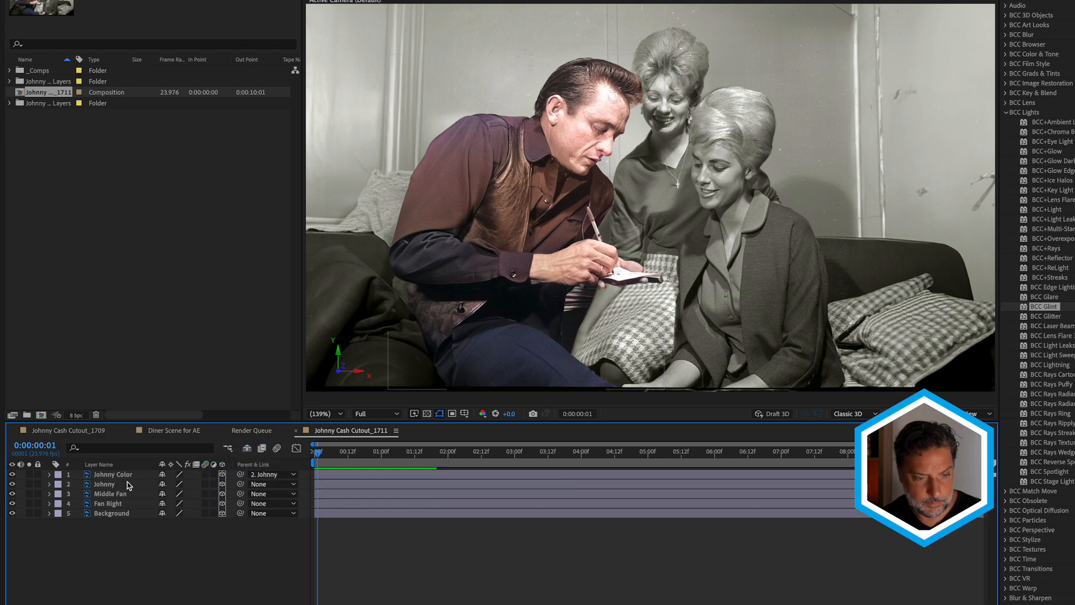
pyautogui.click(117, 486)
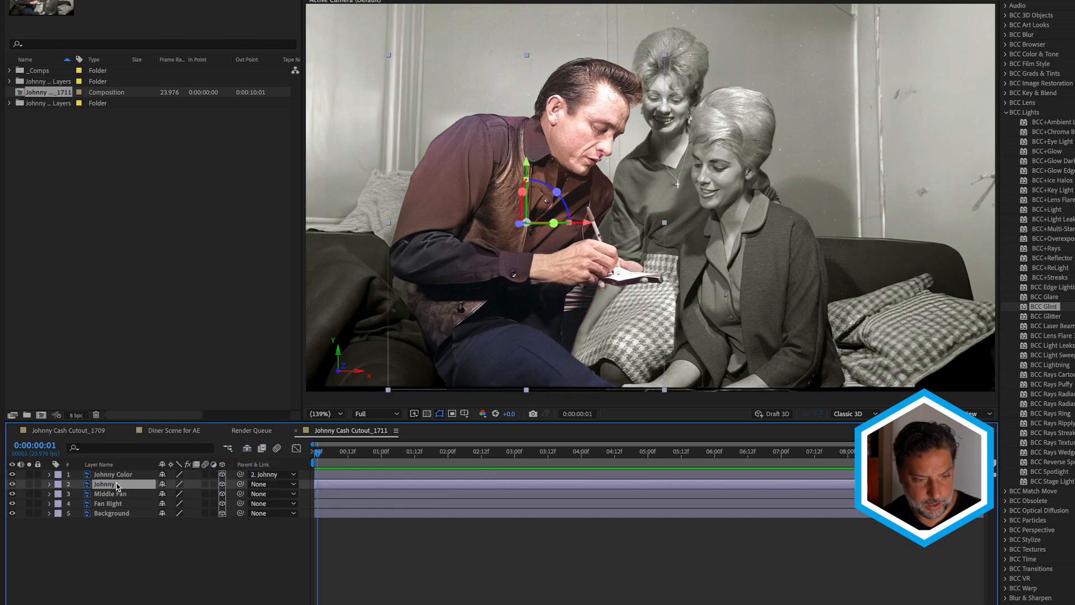
pyautogui.click(11, 475)
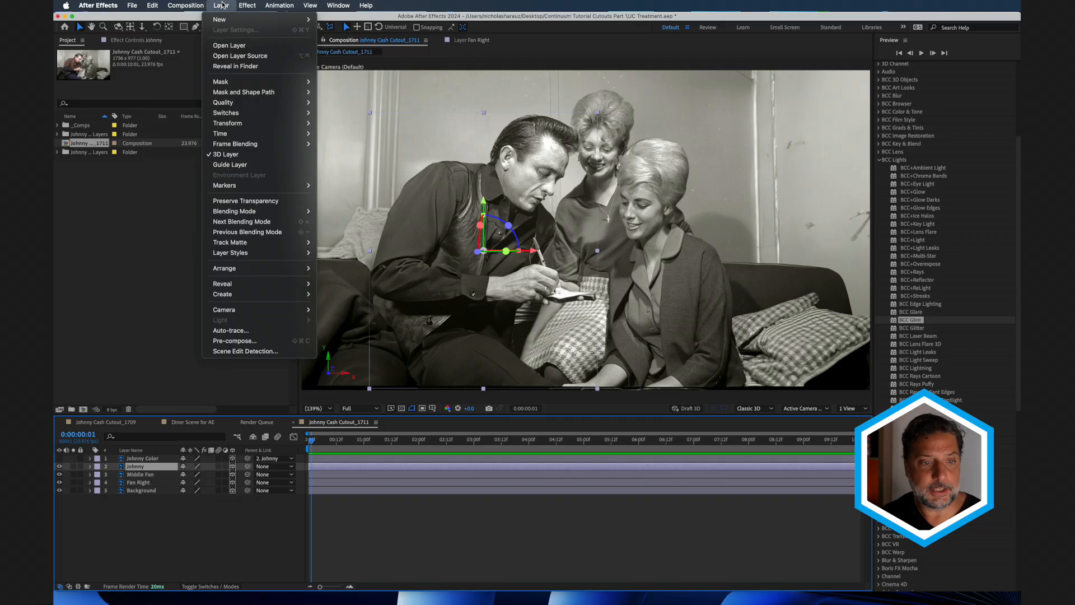
# Add a two-node camera with a 15 mm focal length and depth of field enabled, and place it above all layers.
pyautogui.moveTo(291, 20)
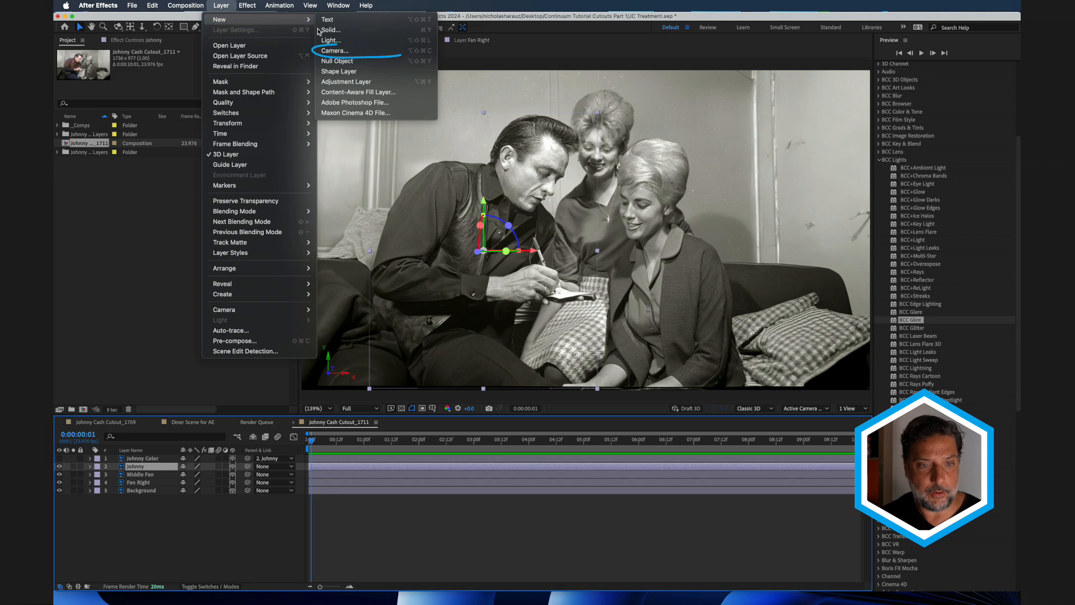
pyautogui.click(336, 51)
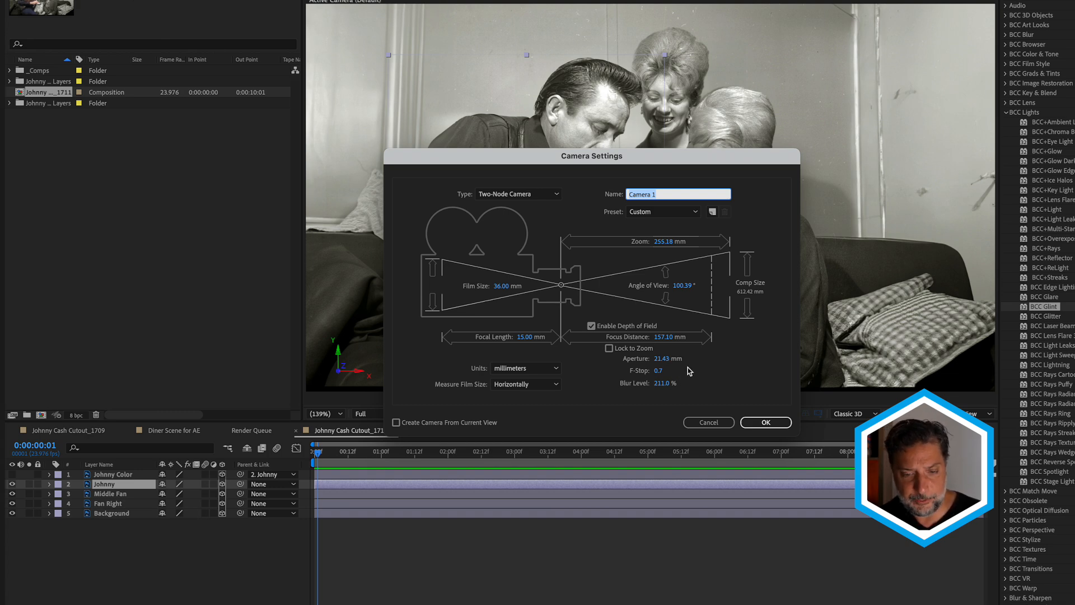
pyautogui.click(779, 421)
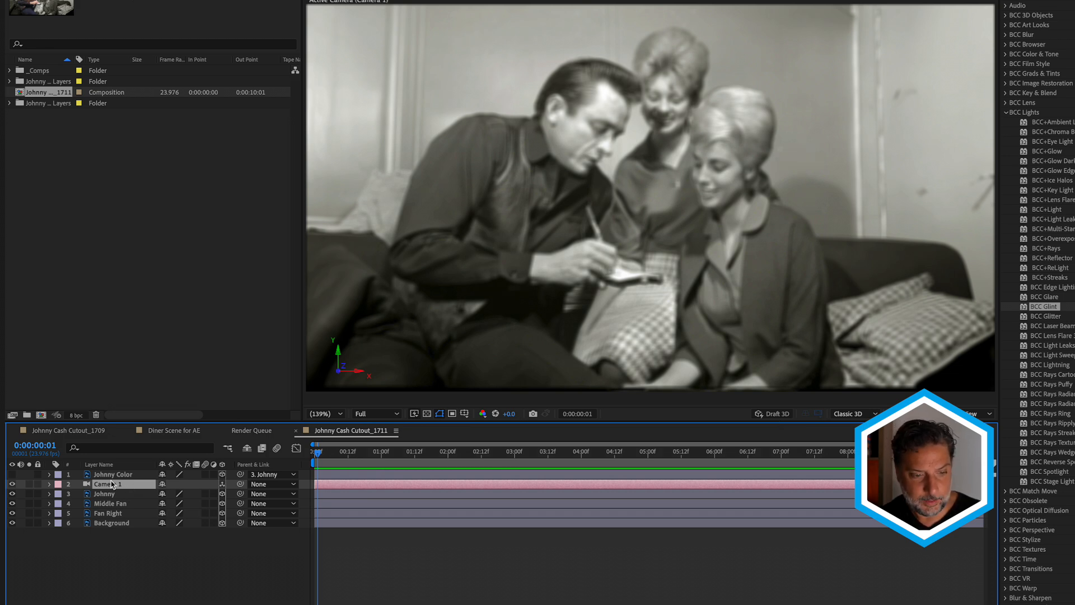
pyautogui.moveTo(103, 484)
pyautogui.mouseDown()
pyautogui.moveTo(103, 468)
pyautogui.moveTo(95, 473)
pyautogui.mouseUp()
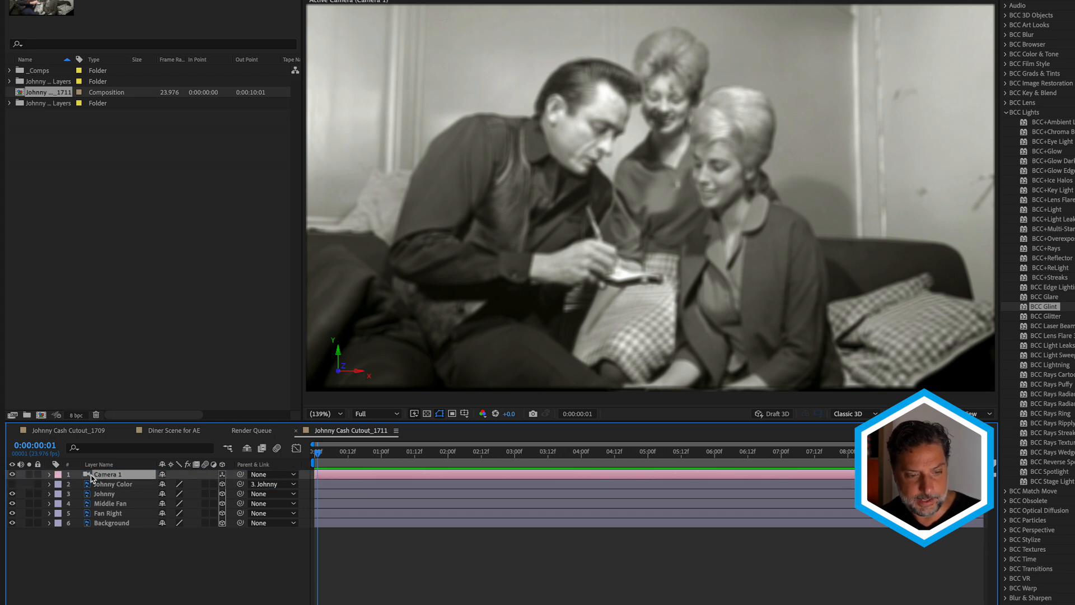
# Turn off depth of field in Camera 1's settings.
pyautogui.doubleClick(91, 475)
pyautogui.click(591, 326)
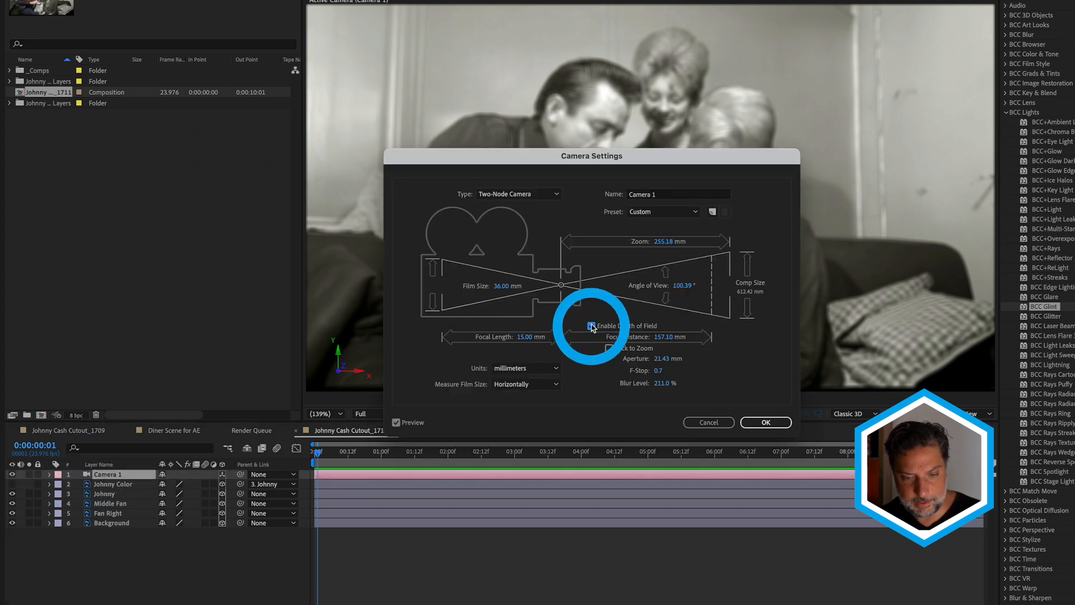
pyautogui.click(591, 326)
pyautogui.click(766, 420)
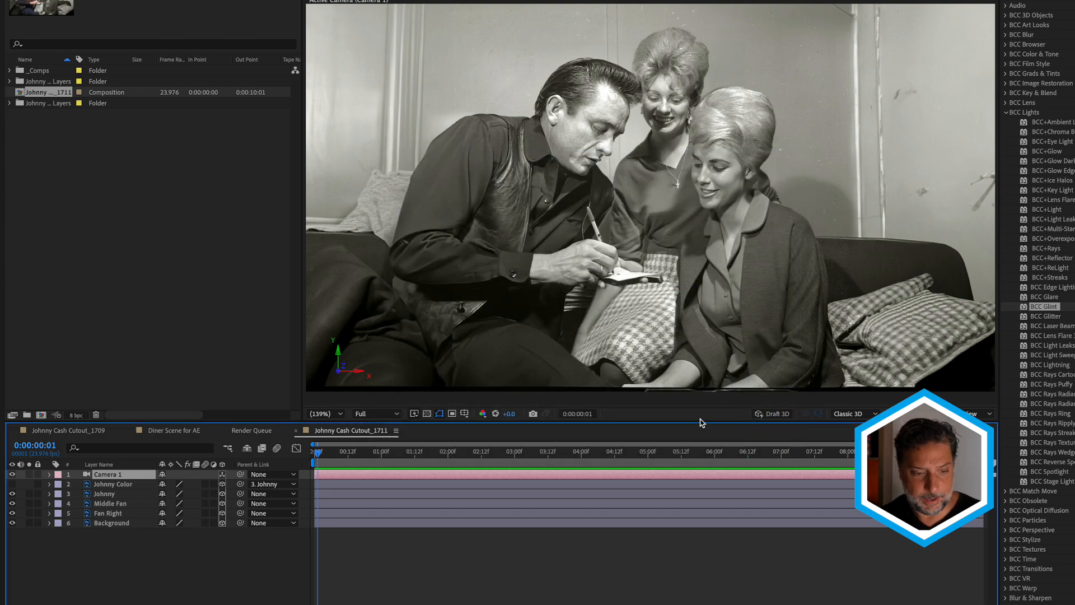
# Show the Johnny layer's position and set its Z value to -300.
pyautogui.click(109, 496)
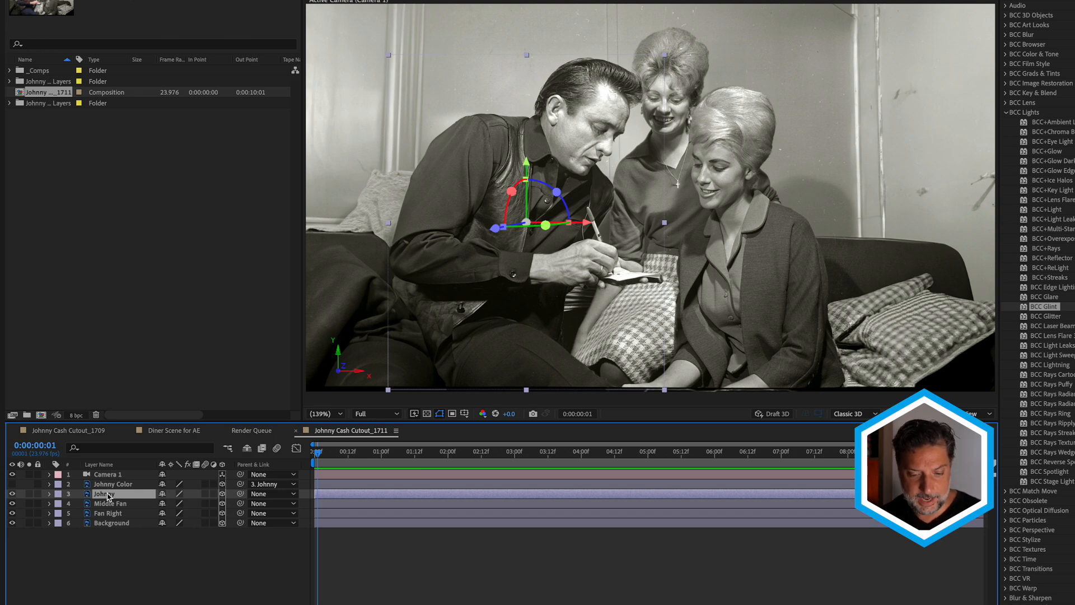
pyautogui.press('p')
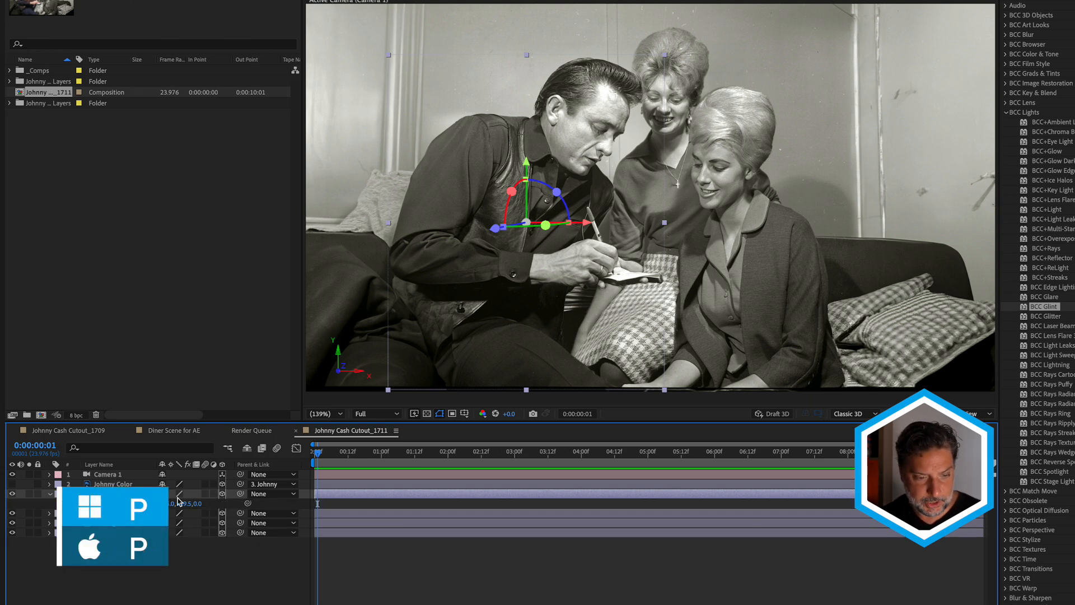
pyautogui.click(201, 502)
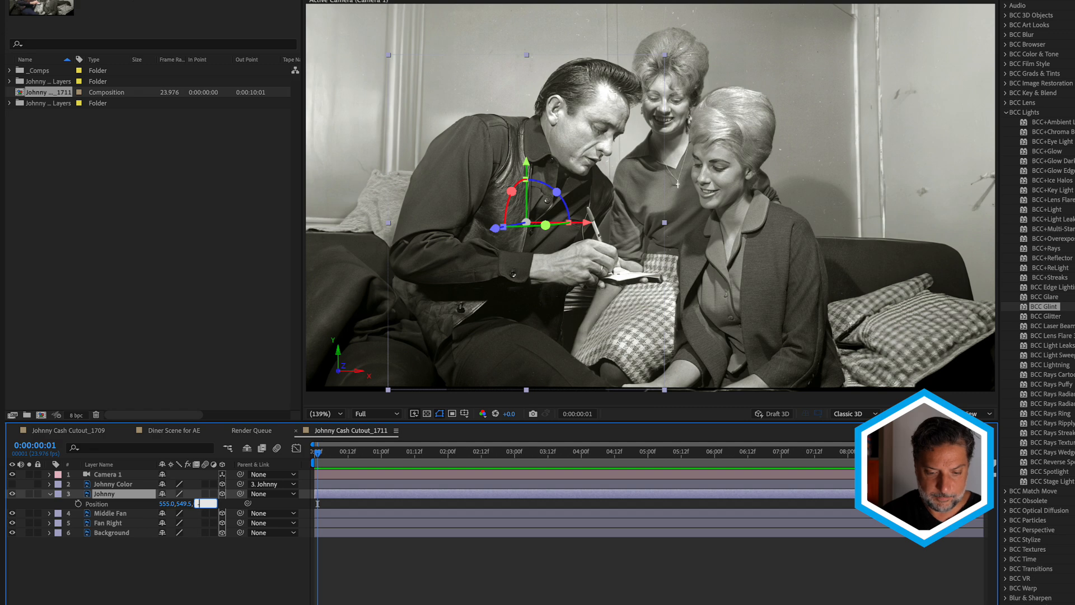
pyautogui.press('Return')
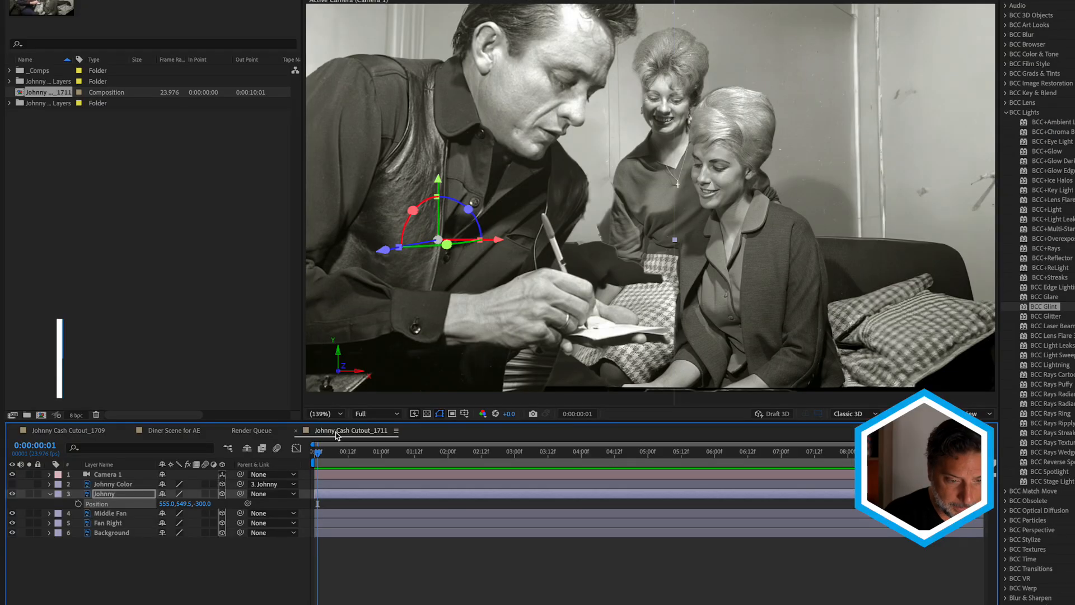
# Scale the Johnny layer down to 60% and move it back over its original place in the photo, at about X 683.8, Y 522.6.
pyautogui.hotkey('shift', 's')
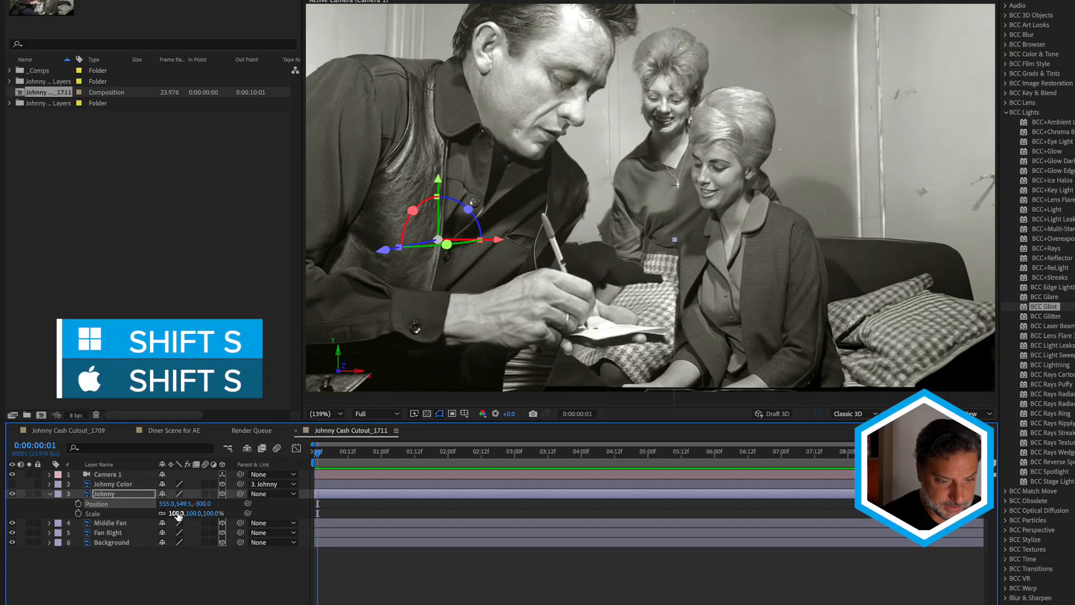
pyautogui.moveTo(177, 513); pyautogui.dragTo(158, 513)
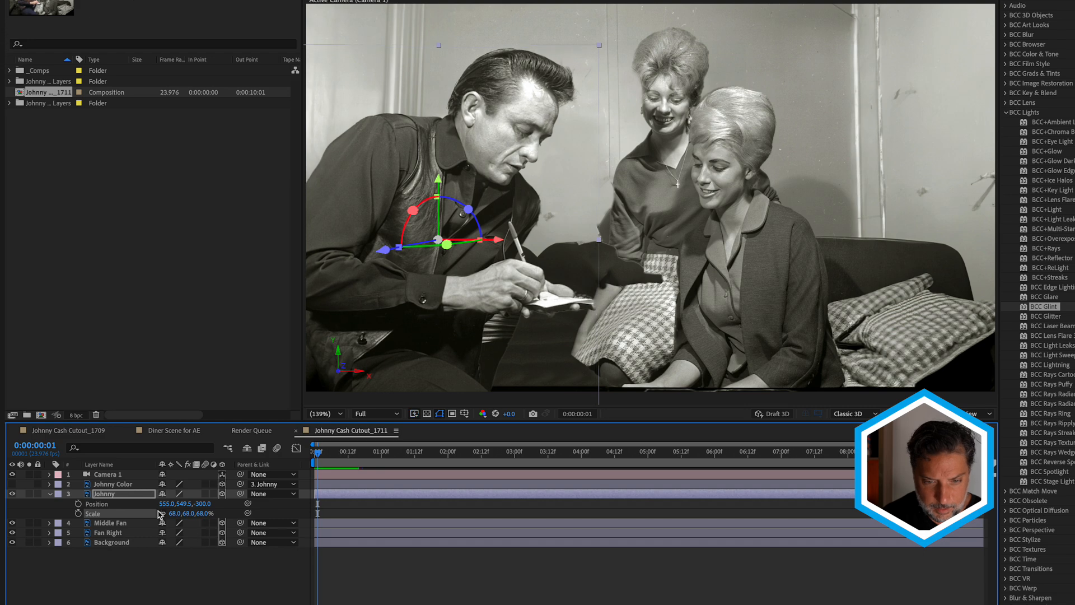
pyautogui.moveTo(455, 272); pyautogui.dragTo(525, 246)
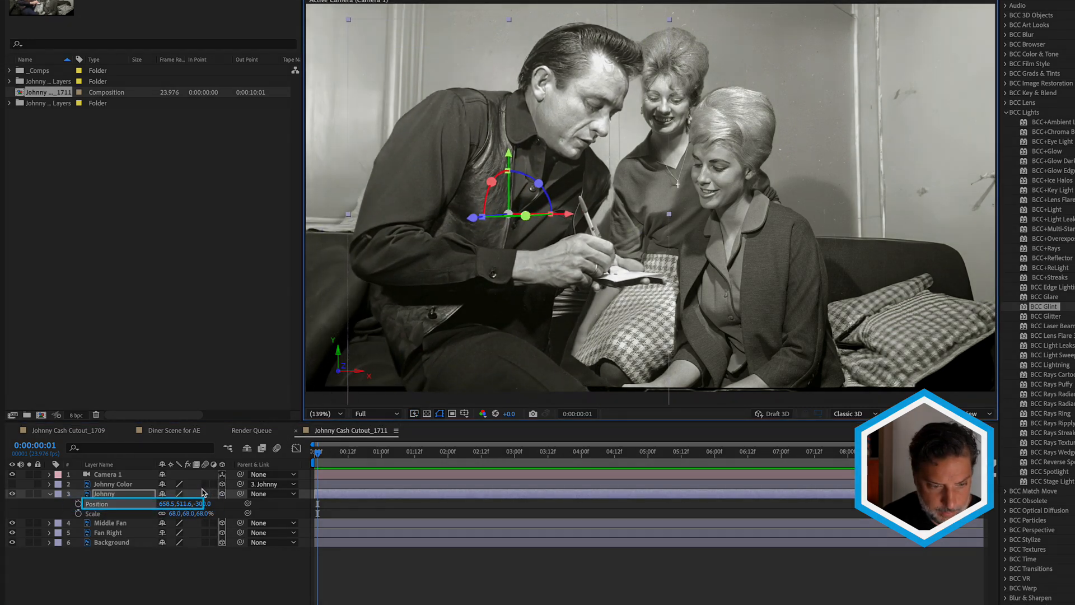
pyautogui.click(174, 513)
pyautogui.write('65')
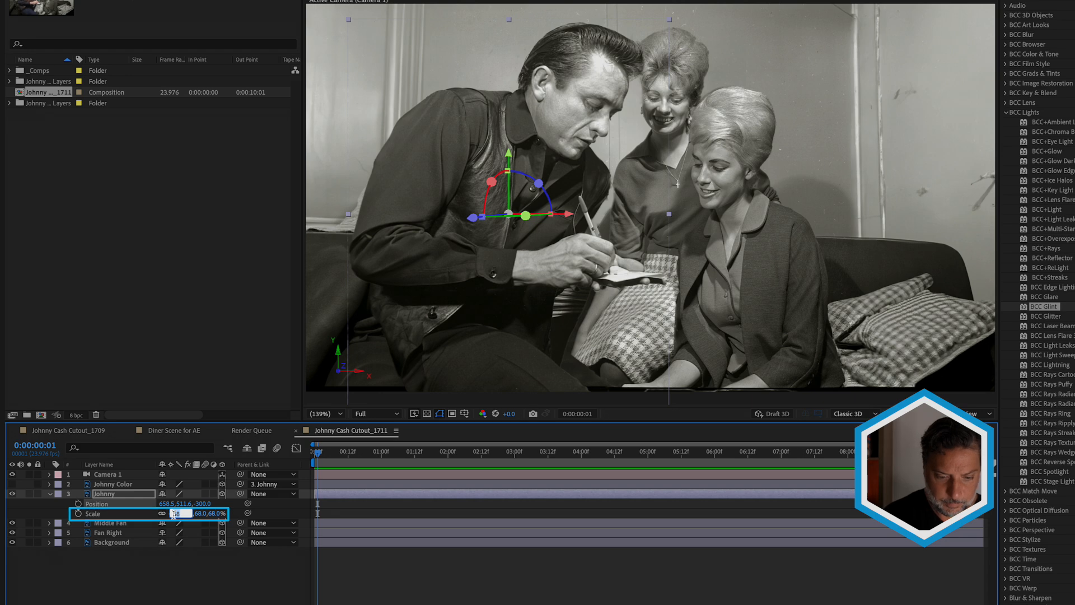
pyautogui.press('Return')
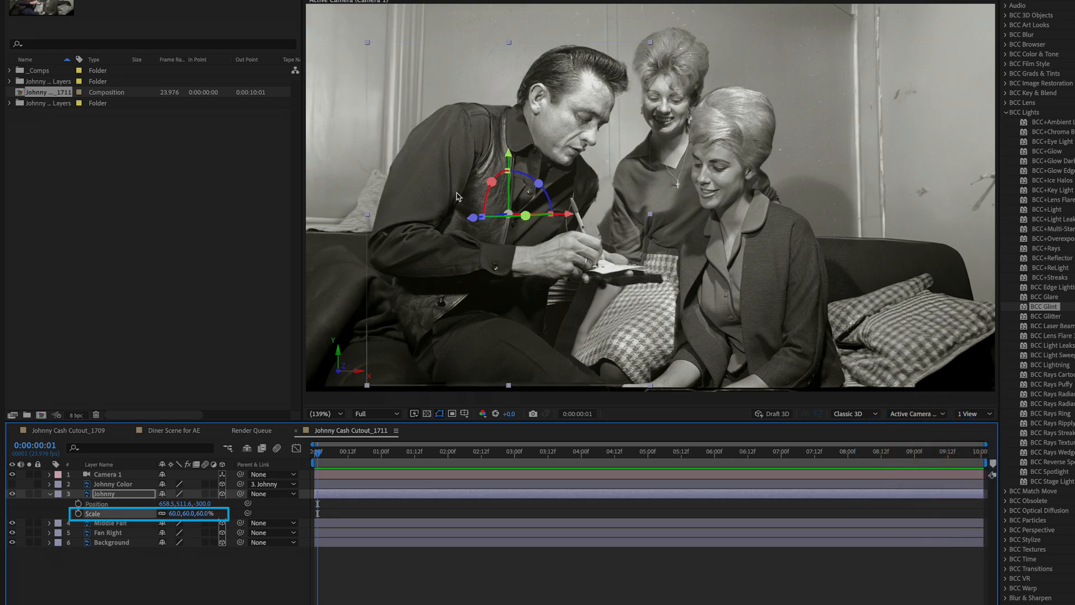
pyautogui.moveTo(456, 193); pyautogui.dragTo(474, 200)
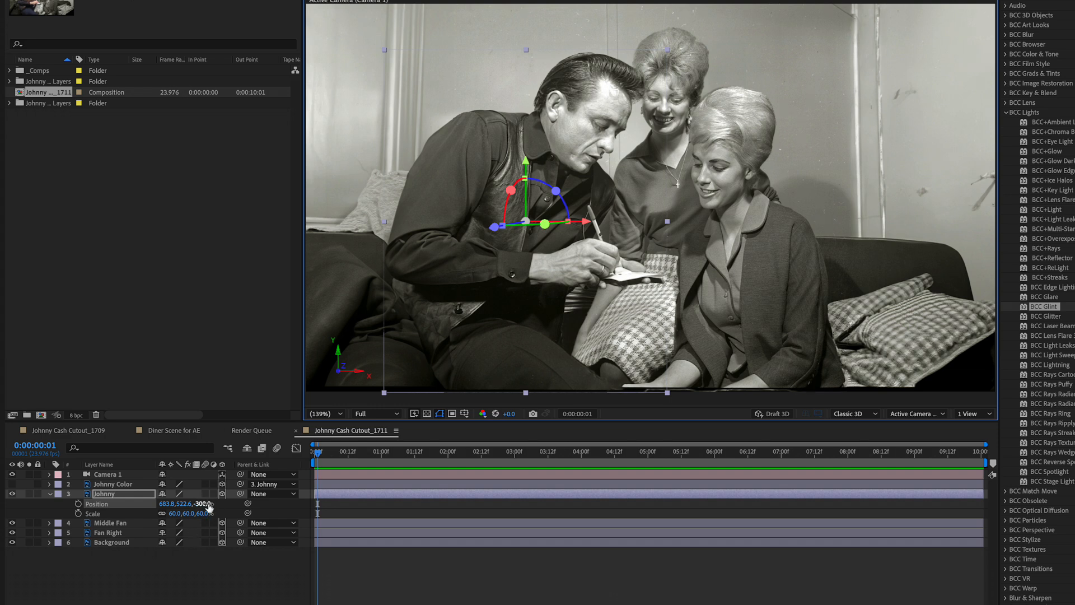
# Toggle the Johnny Color layer's visibility to check its alignment with the Johnny layer, leave it hidden, and collapse Johnny's properties.
pyautogui.click(13, 484)
pyautogui.click(12, 484)
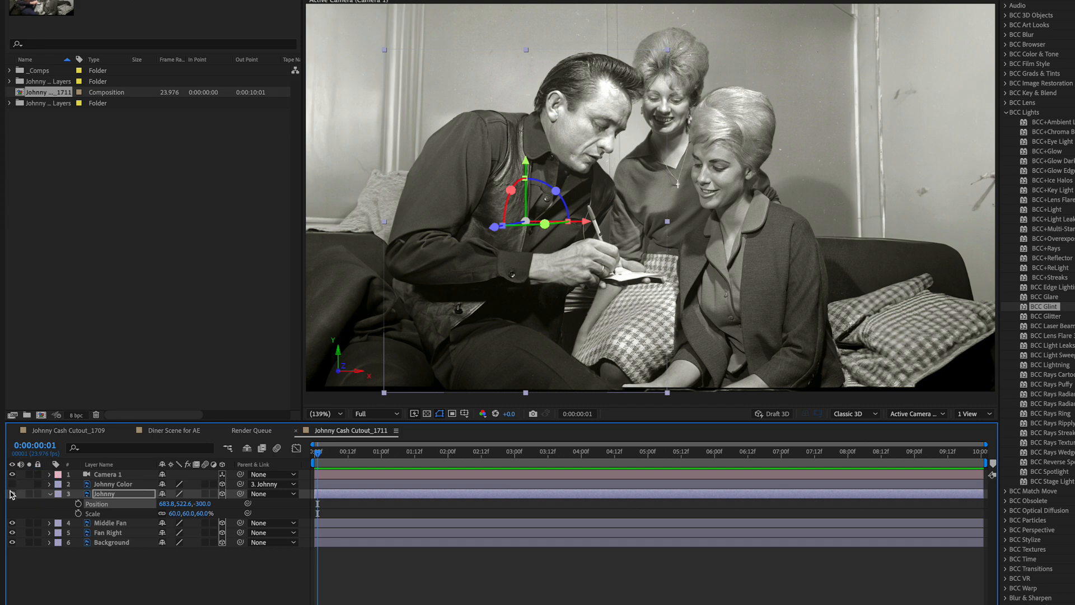
pyautogui.click(12, 483)
pyautogui.click(13, 484)
pyautogui.click(49, 493)
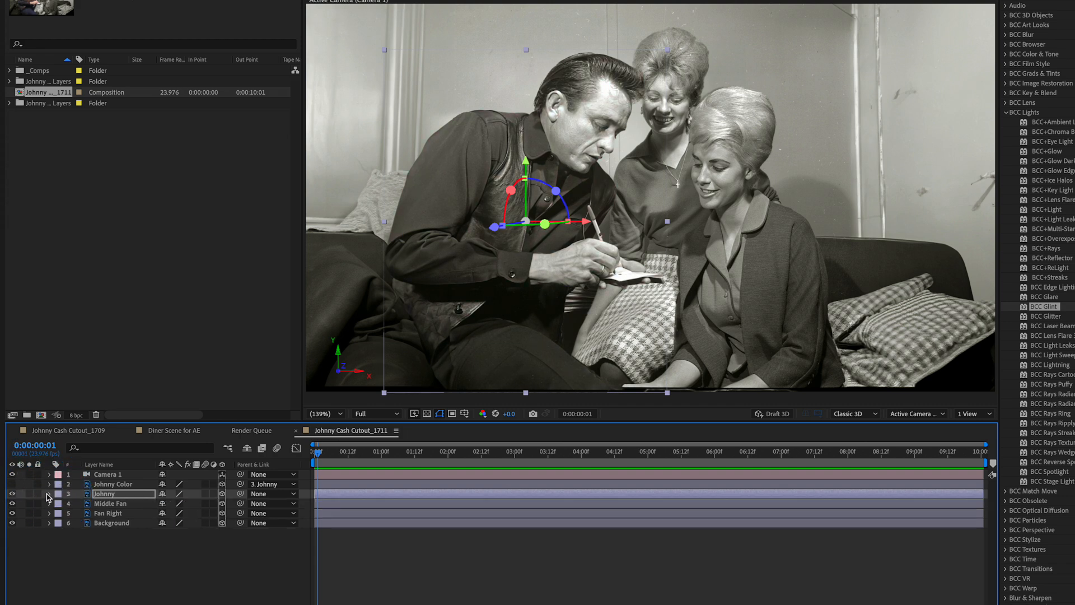
# Show the Middle Fan layer's position and set its Z value to -100.
pyautogui.click(116, 504)
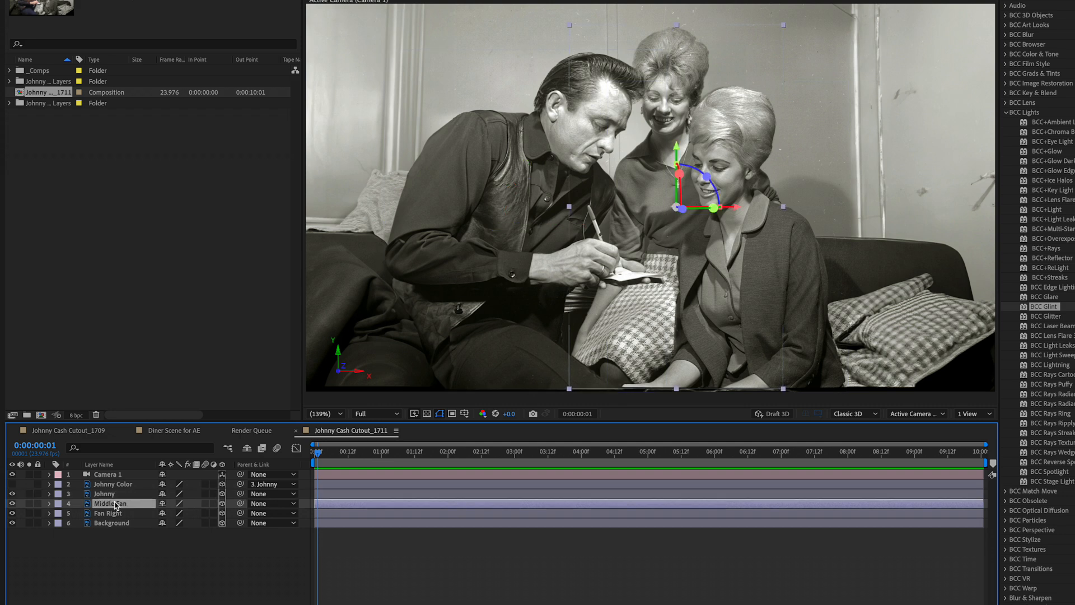
pyautogui.press('p')
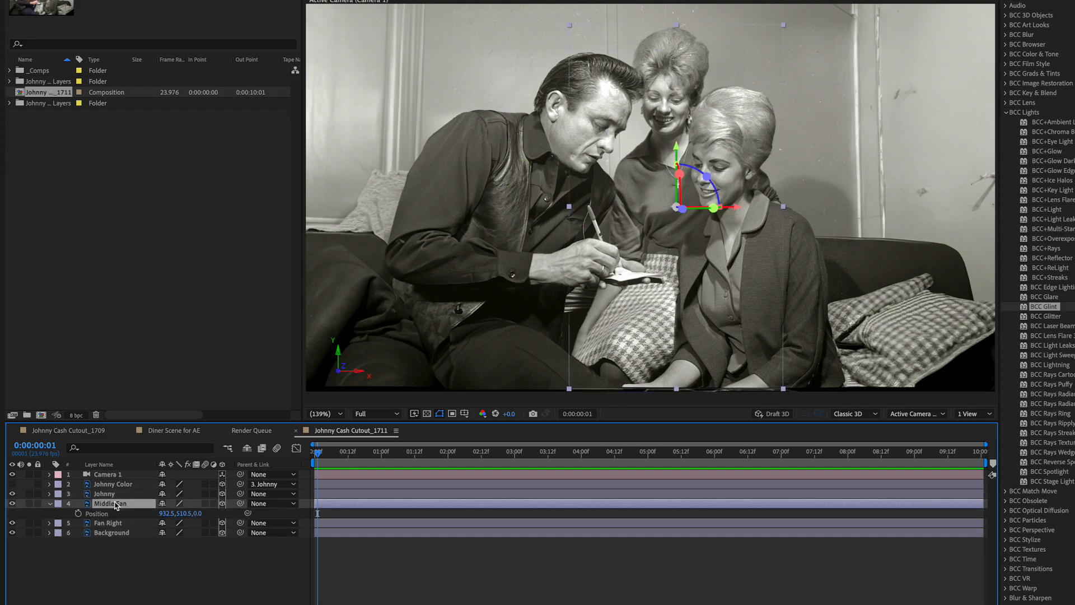
pyautogui.click(197, 513)
pyautogui.write('-100')
pyautogui.press('Return')
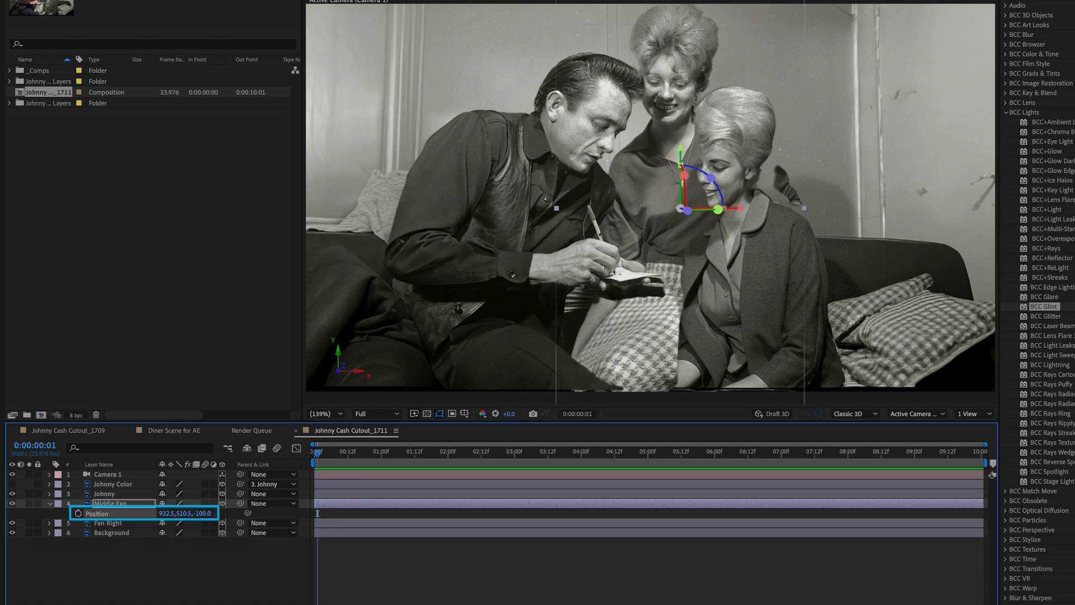
# Scale the Middle Fan layer to 90% and nudge it slightly left to fit its original place in the photo.
pyautogui.write('s')
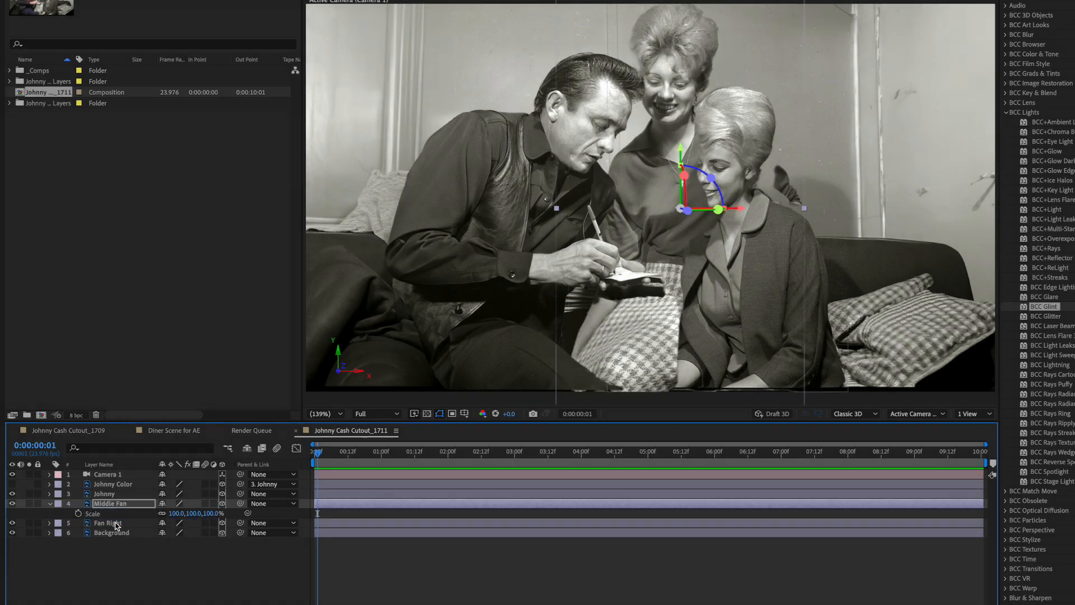
pyautogui.write('90')
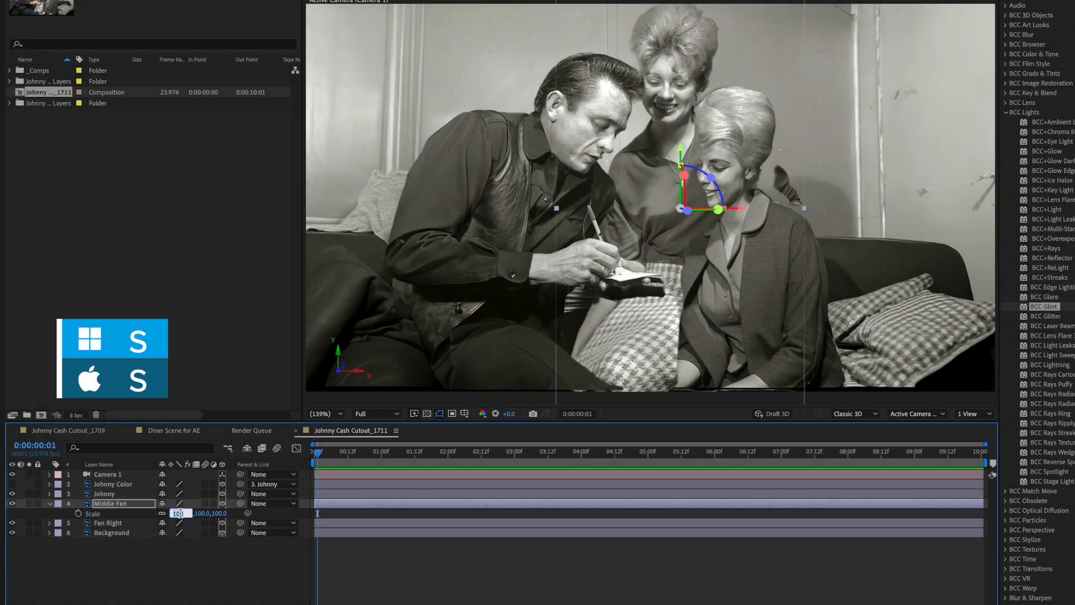
pyautogui.press('Return')
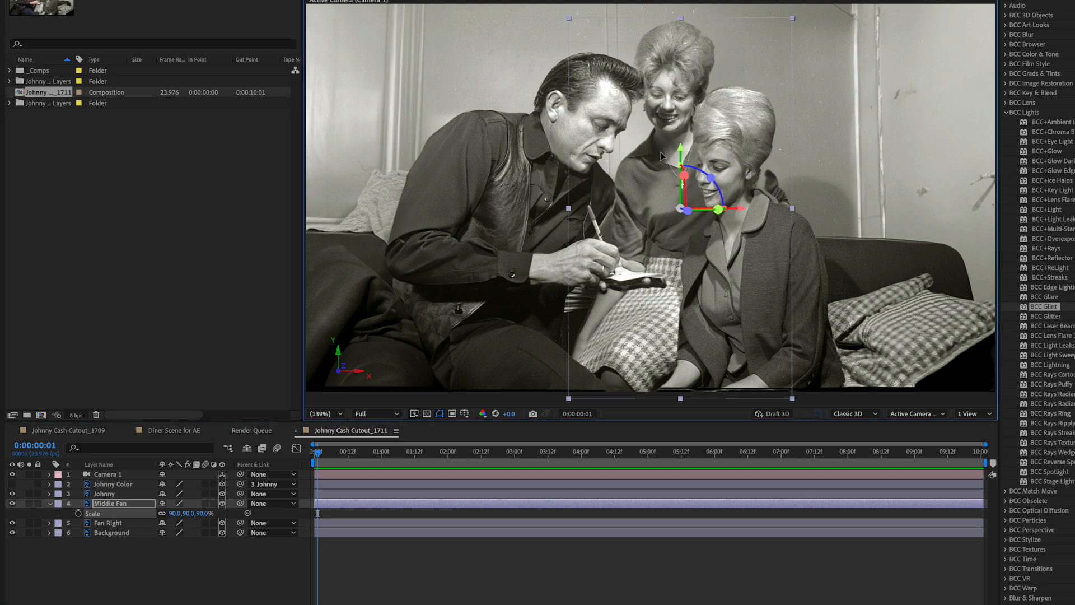
pyautogui.moveTo(660, 153); pyautogui.dragTo(654, 153)
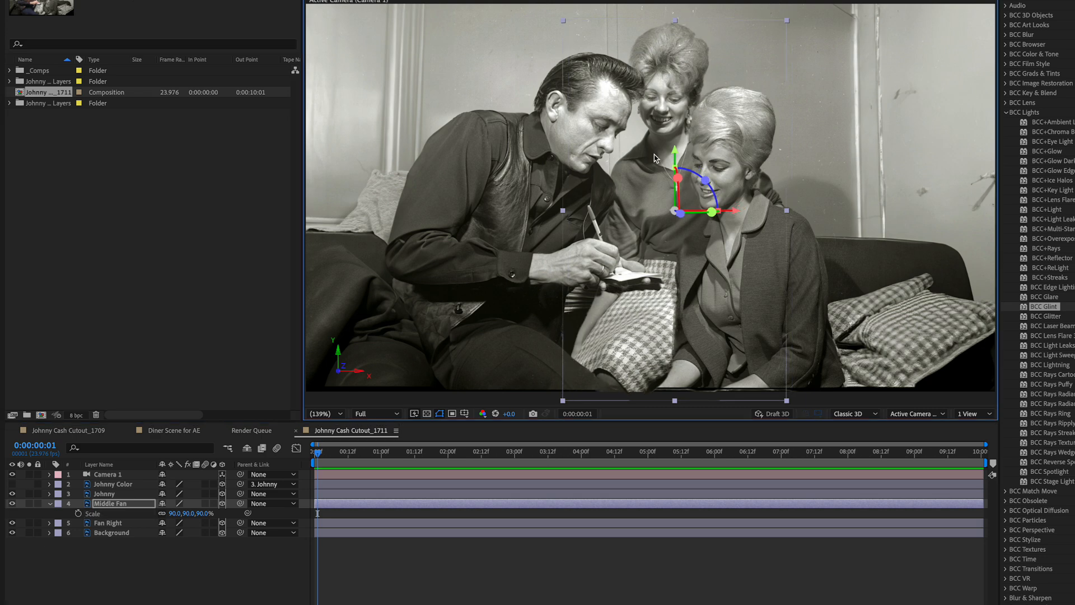
# Show the Fan Right layer's position and set its Z value to -200.
pyautogui.click(103, 524)
pyautogui.press('p')
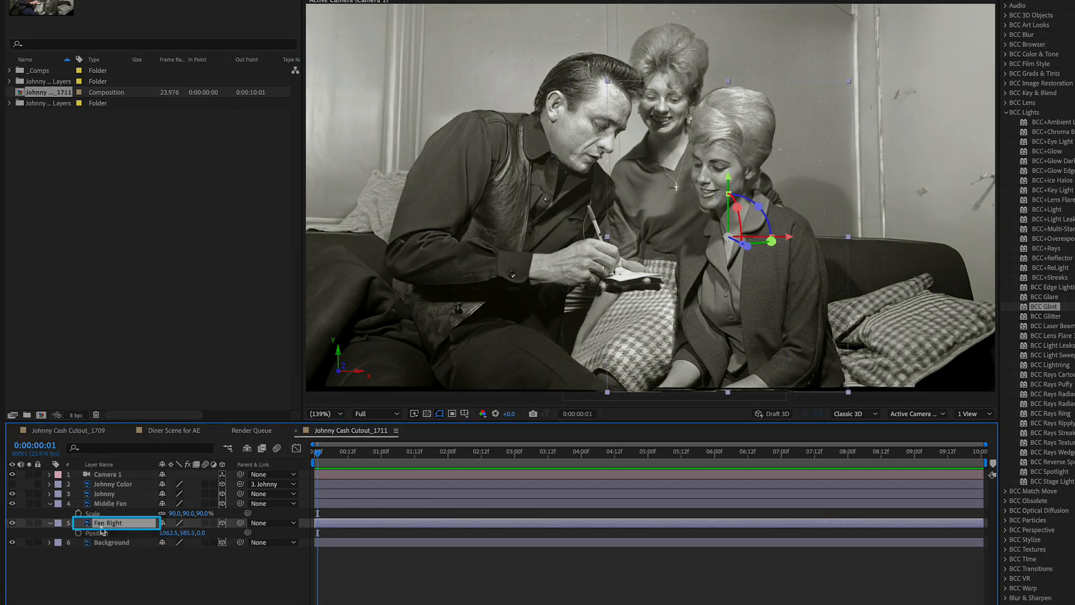
pyautogui.click(200, 532)
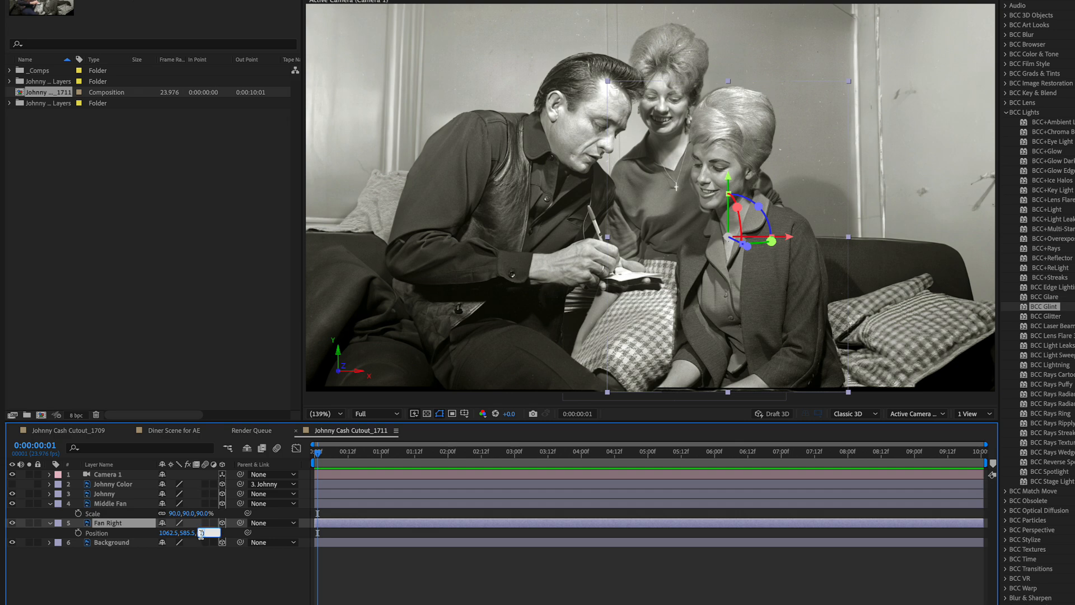
pyautogui.write('-')
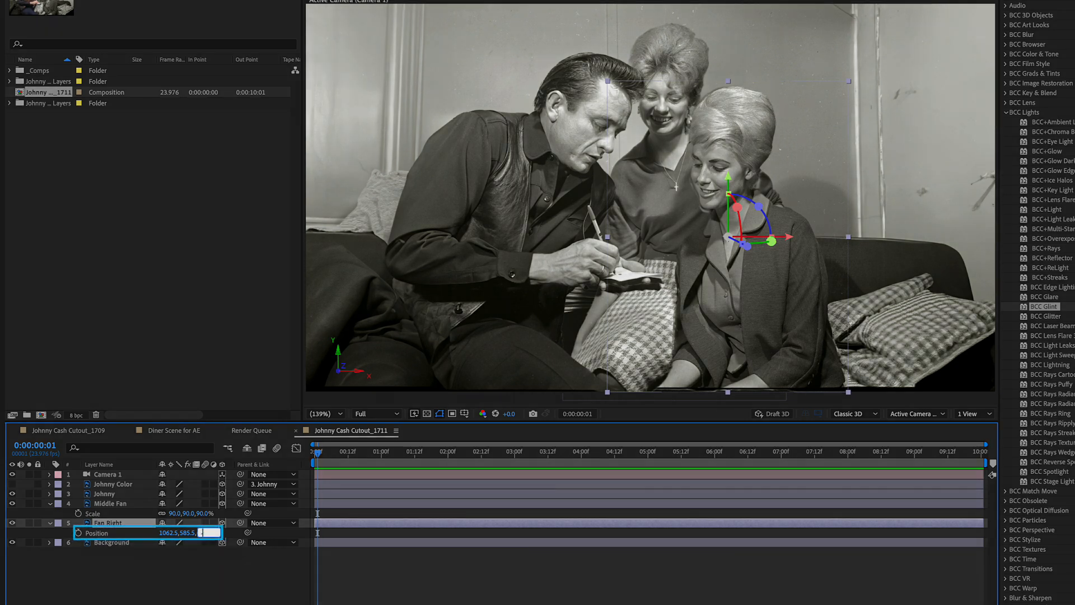
pyautogui.write('200')
pyautogui.press('Return')
# Scale the Fan Right layer to 78%, move it to about X 1013.6, Y 573, and collapse both fan layers' properties.
pyautogui.hotkey('shift', 's')
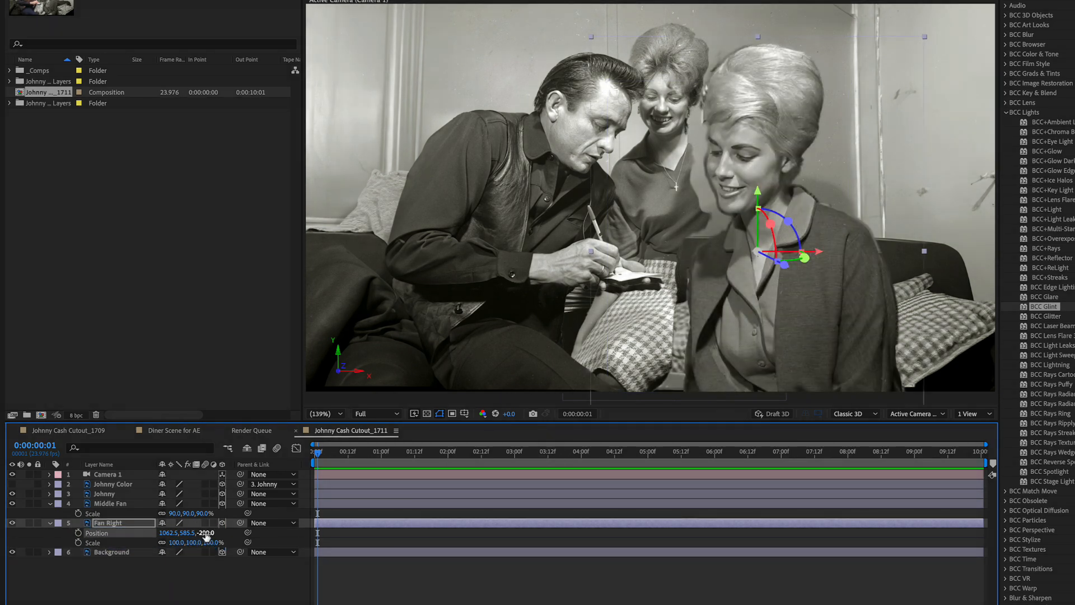
pyautogui.moveTo(176, 542); pyautogui.dragTo(164, 542)
pyautogui.moveTo(775, 309); pyautogui.dragTo(747, 301)
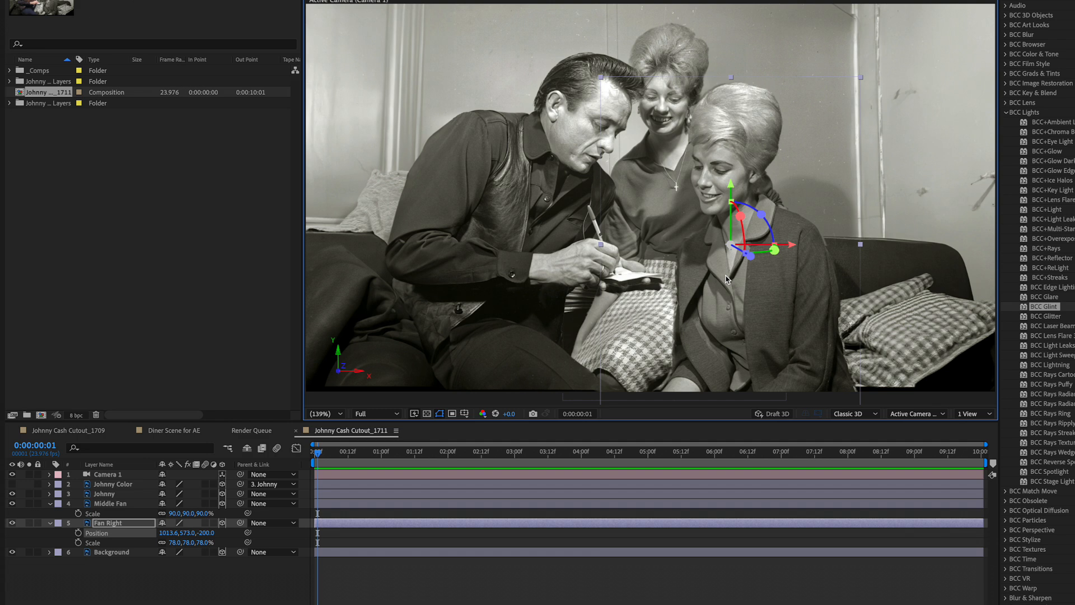
pyautogui.click(49, 523)
pyautogui.click(50, 503)
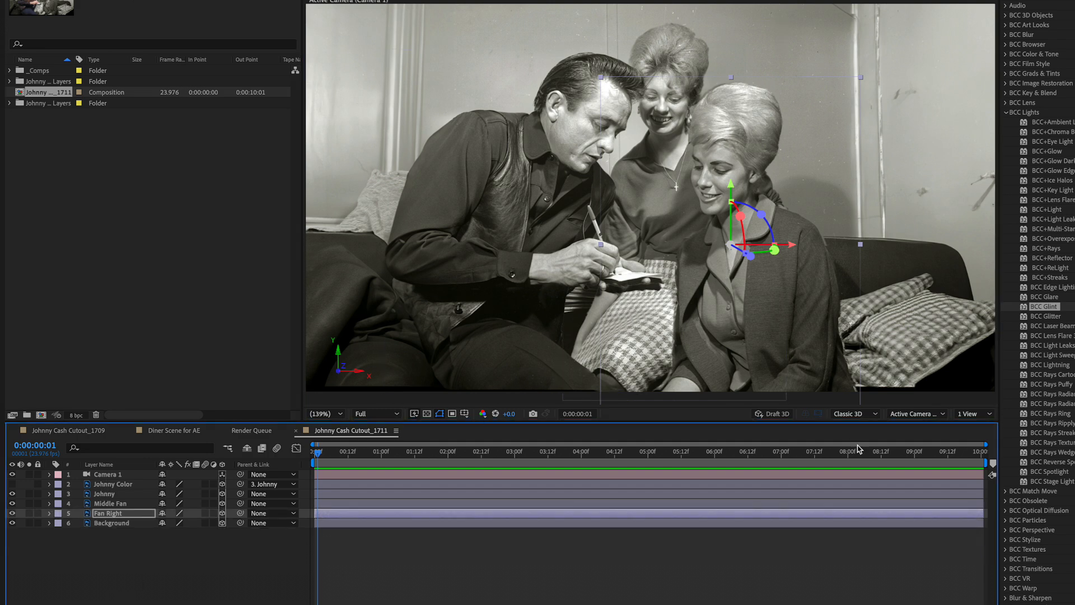
# Switch the composition viewer to two views, showing the active camera beside the Top view, and deselect all layers.
pyautogui.click(969, 415)
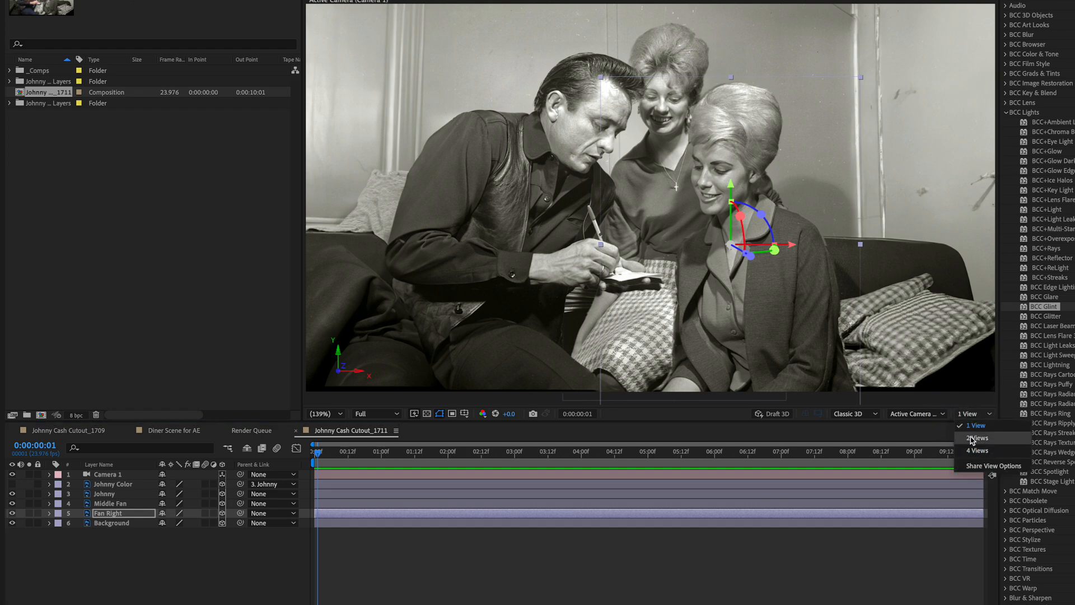
pyautogui.click(974, 438)
pyautogui.click(938, 345)
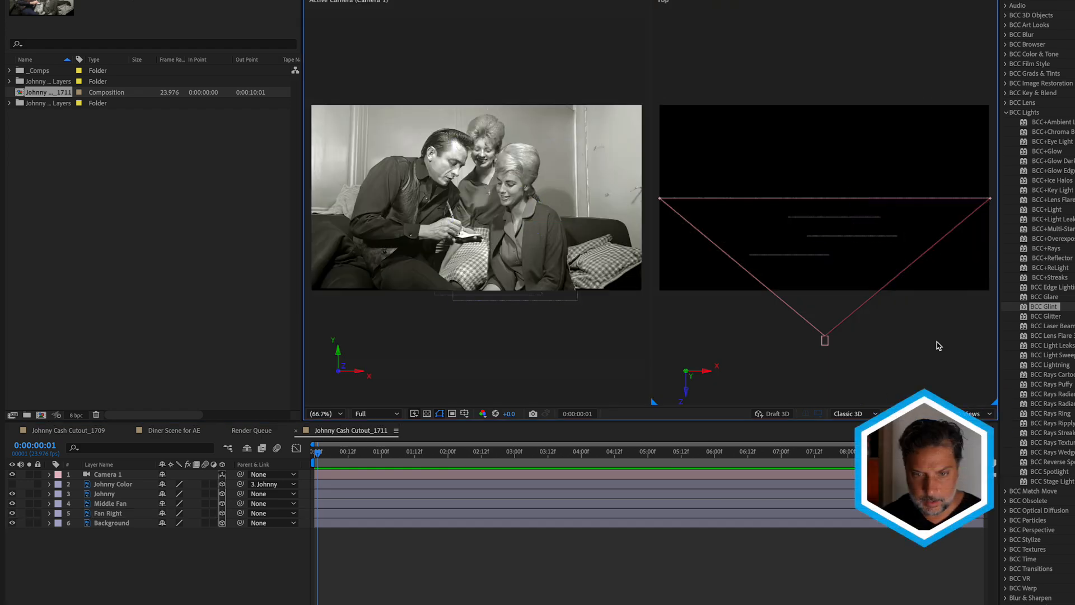
pyautogui.click(920, 345)
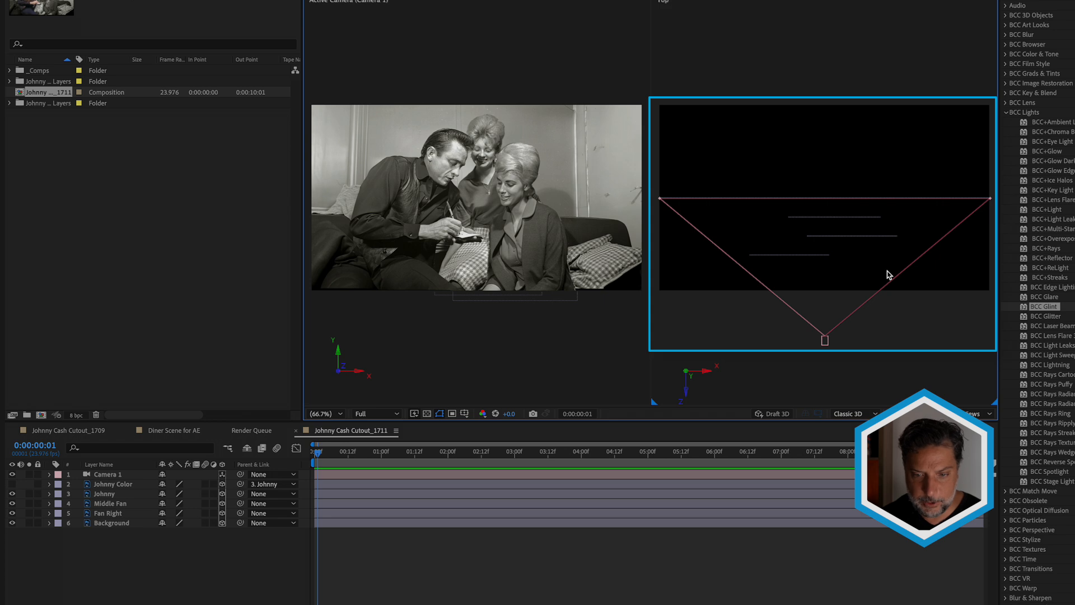
# Select the Background, Fan Right, Middle Fan and Johnny layers in turn to examine their depth placement in the Top view.
pyautogui.click(111, 523)
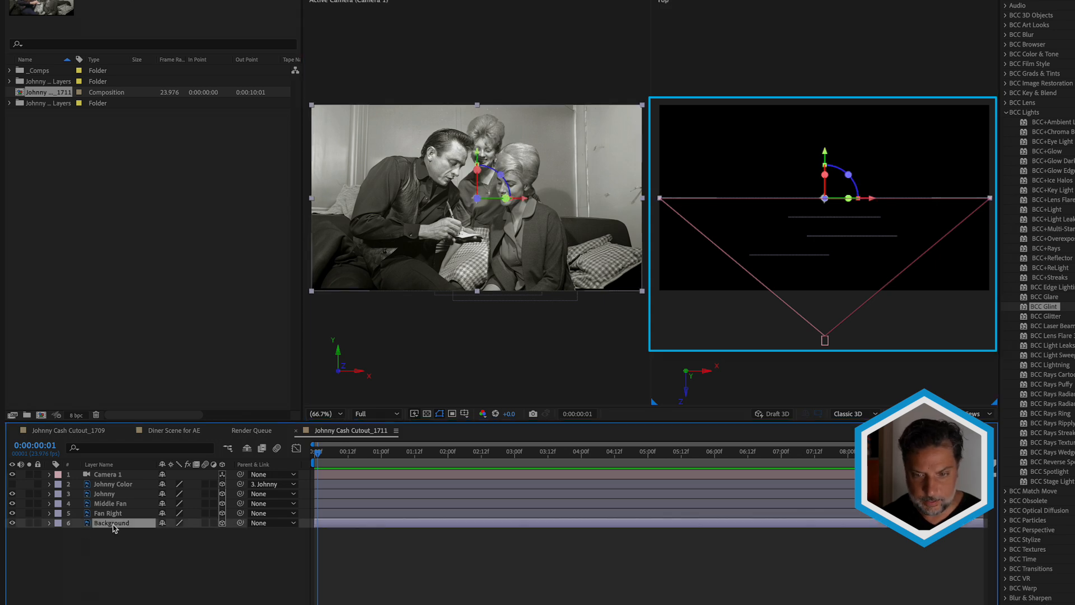
pyautogui.hotkey('ctrl', 'Up')
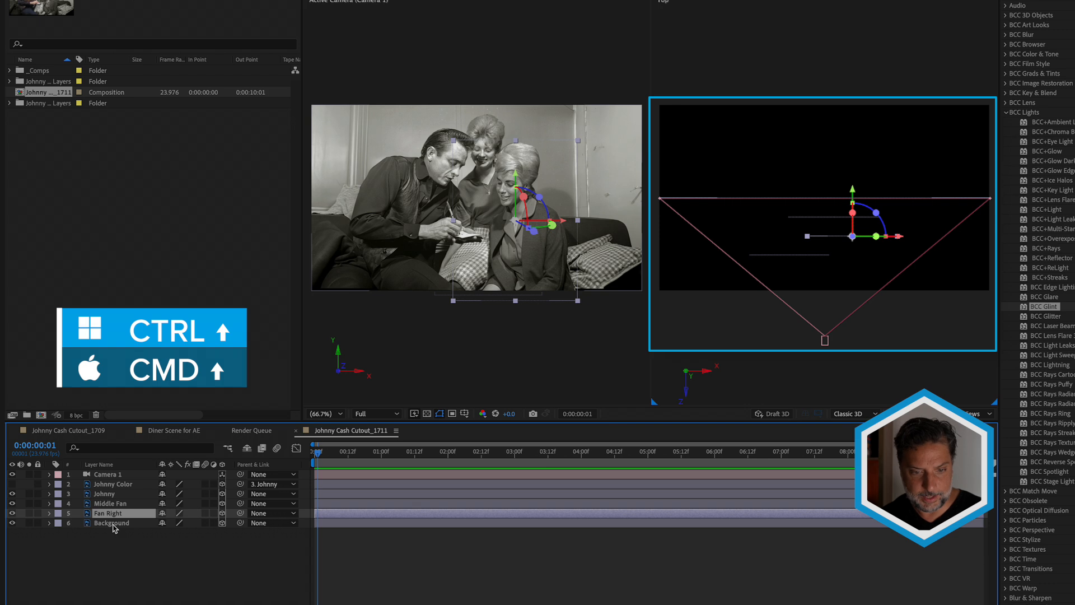
pyautogui.hotkey('ctrl', 'Up')
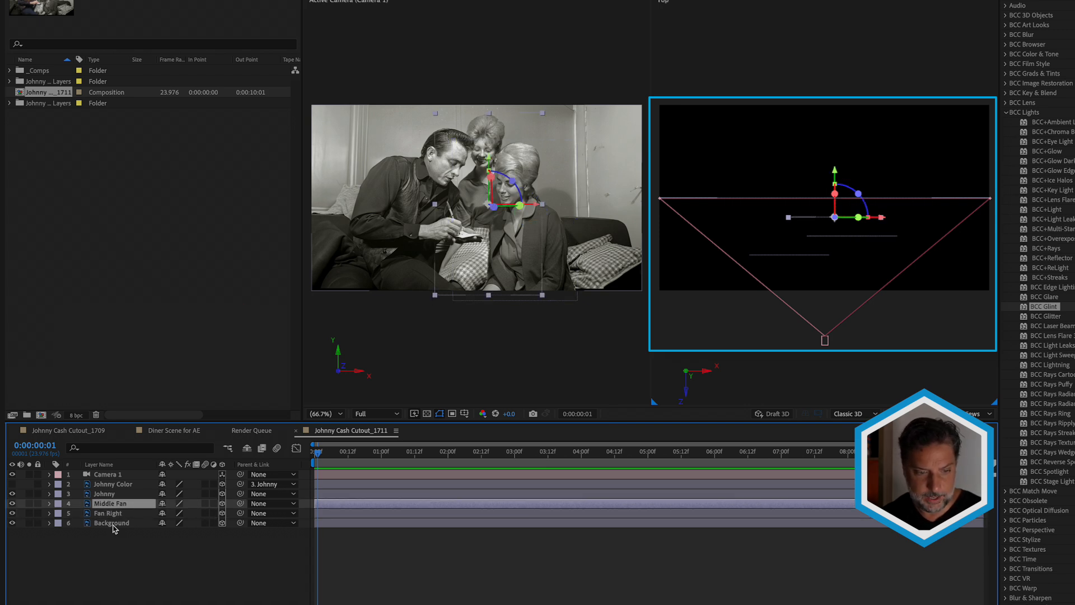
pyautogui.hotkey('ctrl', 'Up')
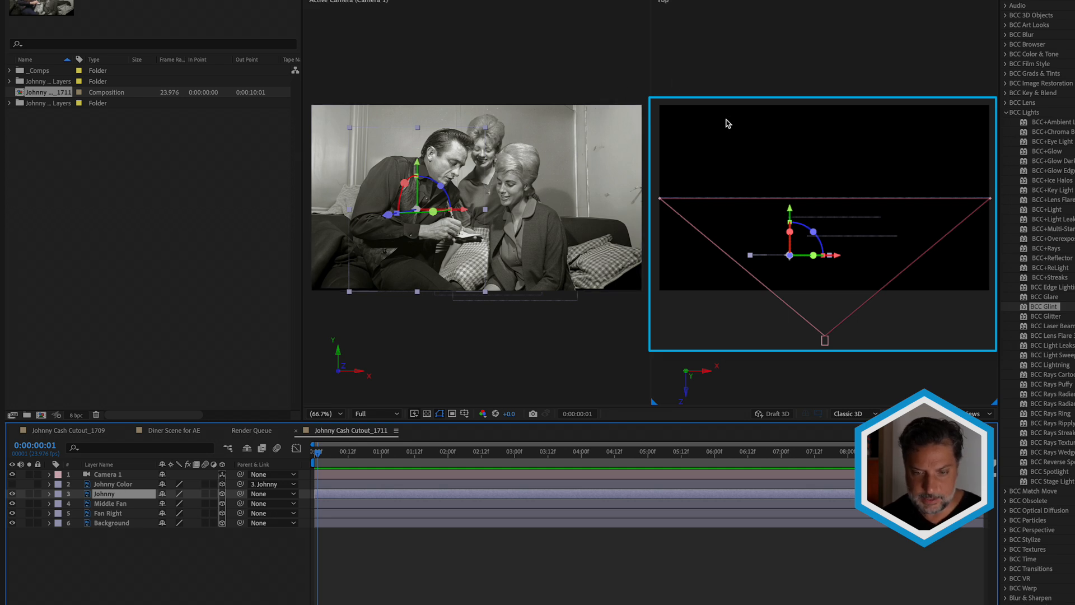
# Enable depth of field in Camera 1's settings.
pyautogui.doubleClick(107, 475)
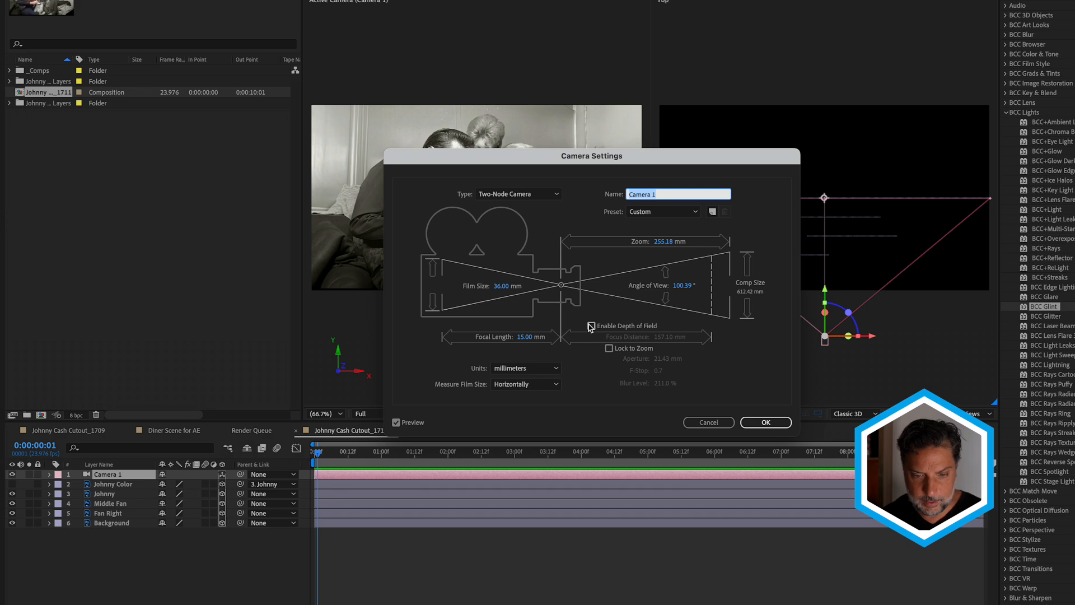
pyautogui.click(591, 326)
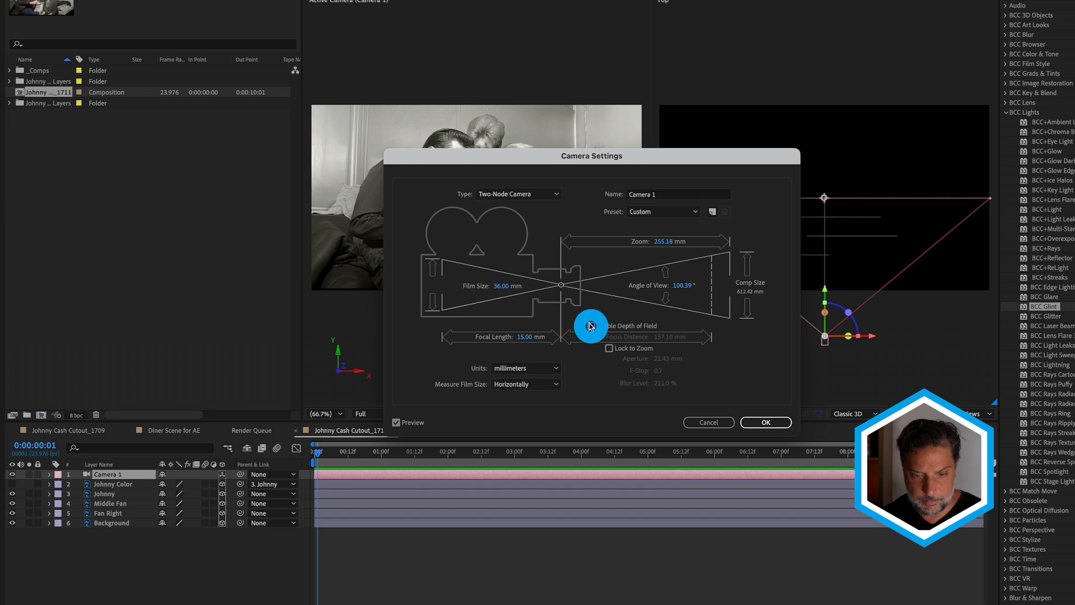
pyautogui.click(771, 423)
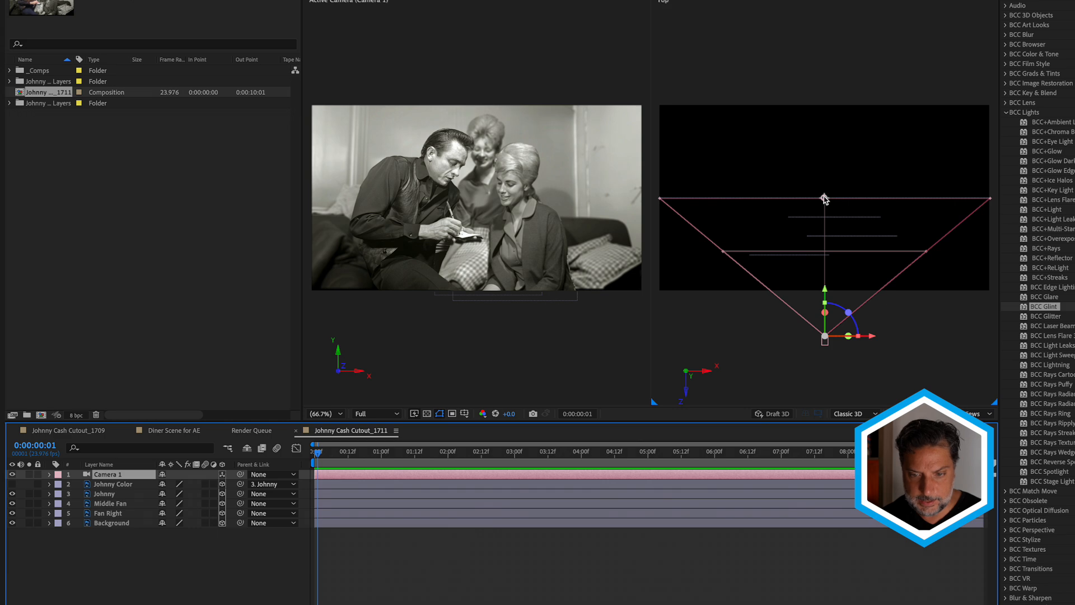
# Move Camera 1's point of interest back behind the Background layer in the Top view and return the viewer to one view.
pyautogui.moveTo(824, 198); pyautogui.dragTo(824, 150)
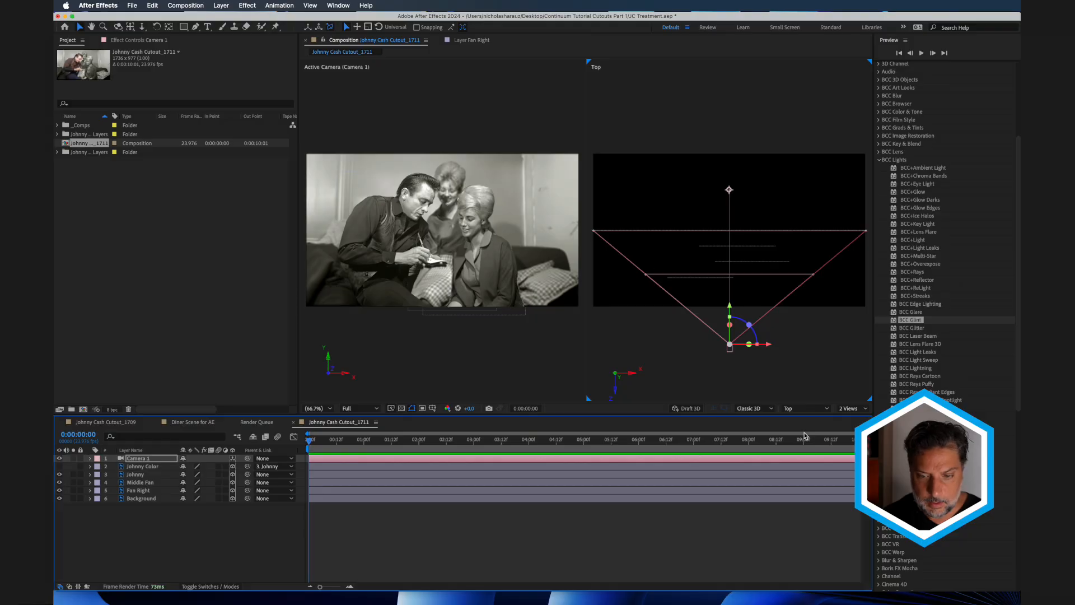
pyautogui.click(850, 408)
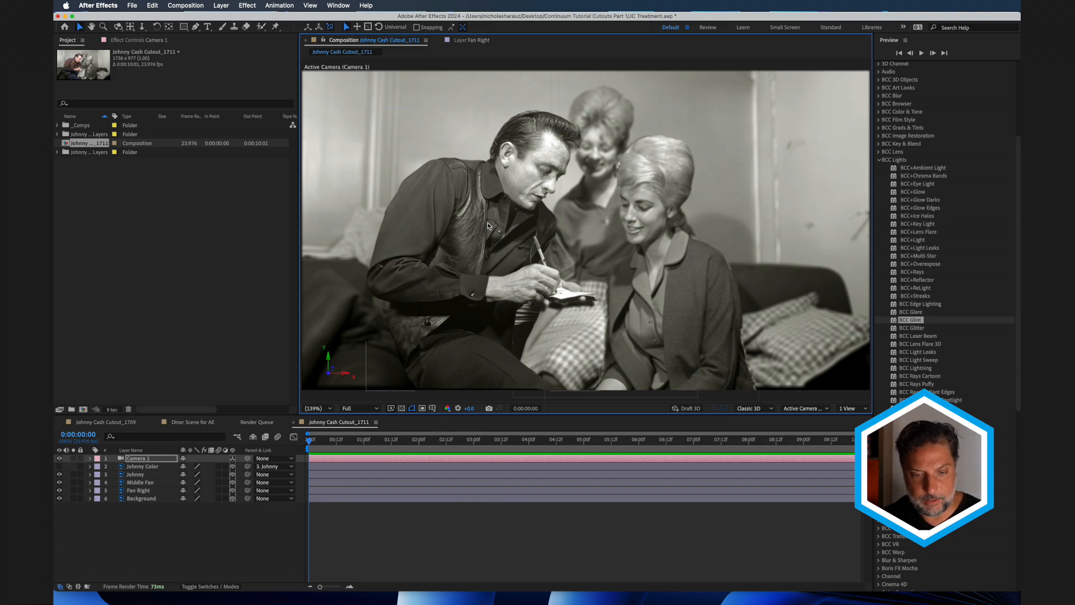
# Set Camera 1's focus distance to the Middle Fan layer, then deselect both layers.
pyautogui.click(149, 460)
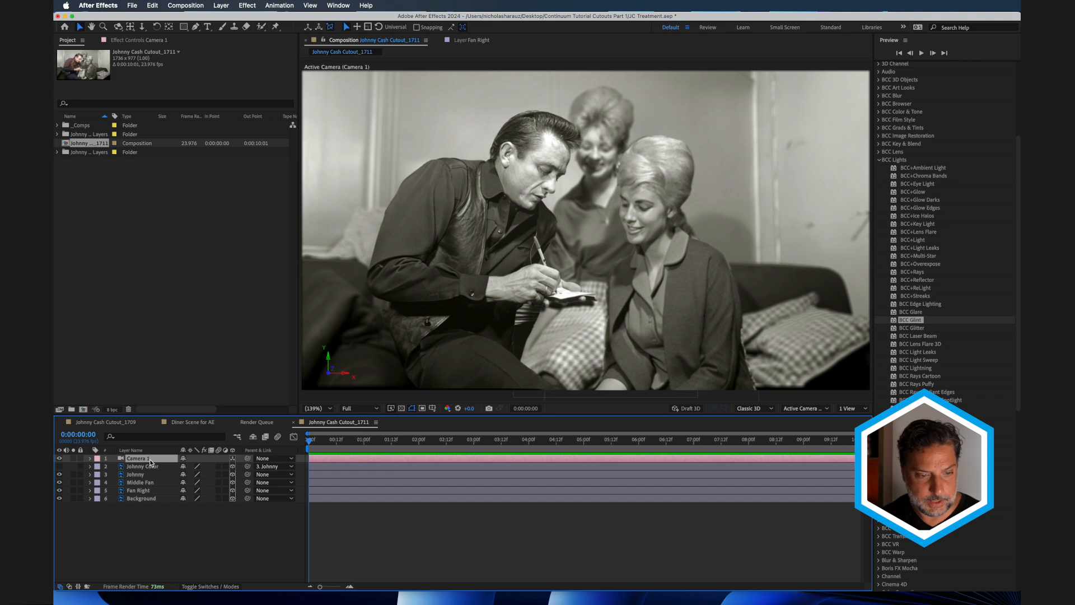
pyautogui.press('Return')
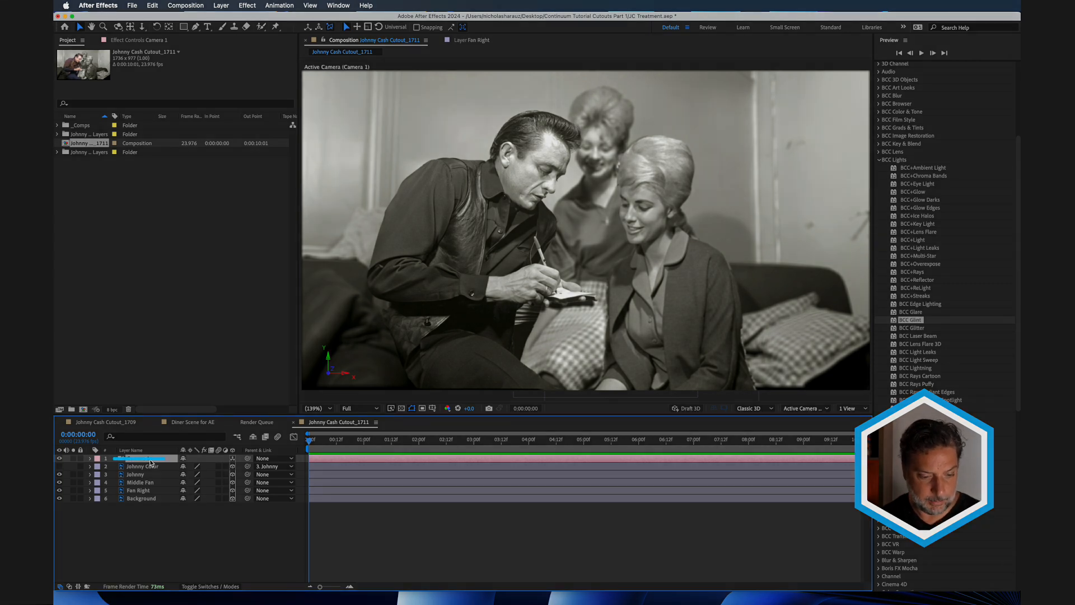
pyautogui.click(144, 483)
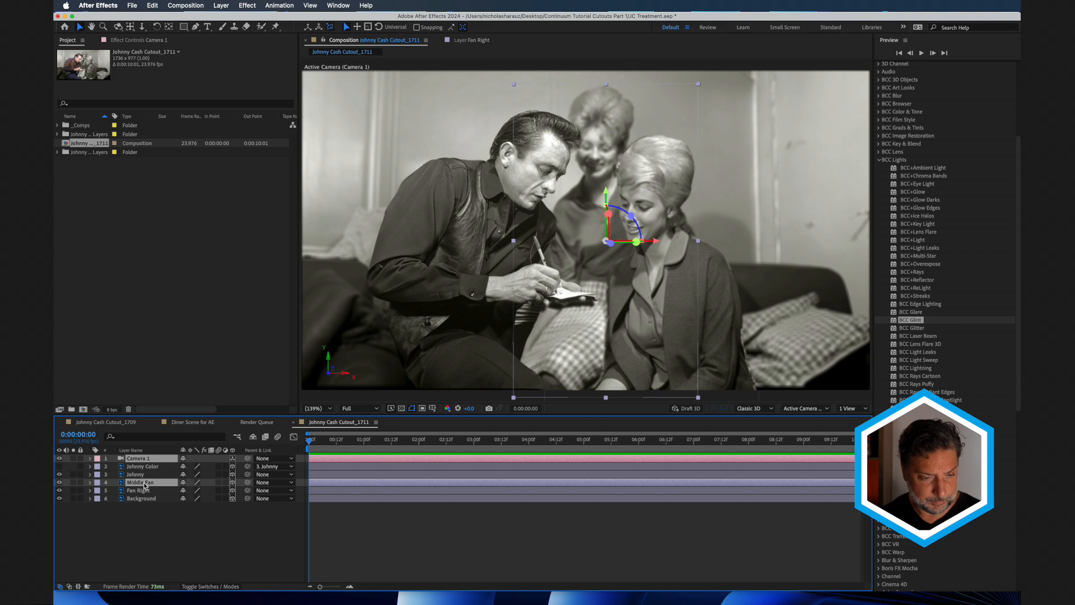
pyautogui.click(219, 6)
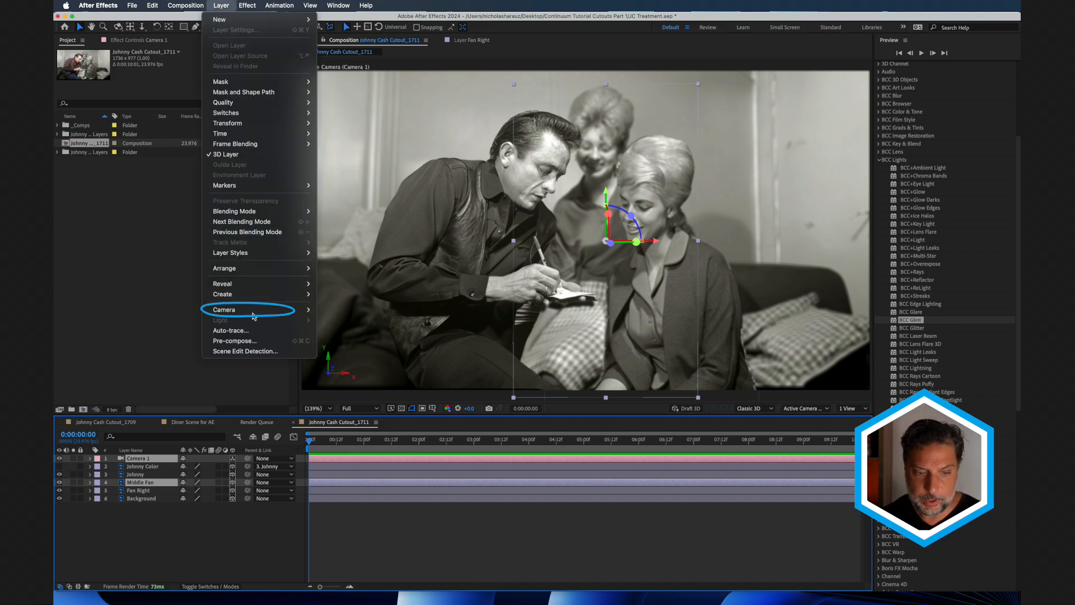
pyautogui.moveTo(253, 312)
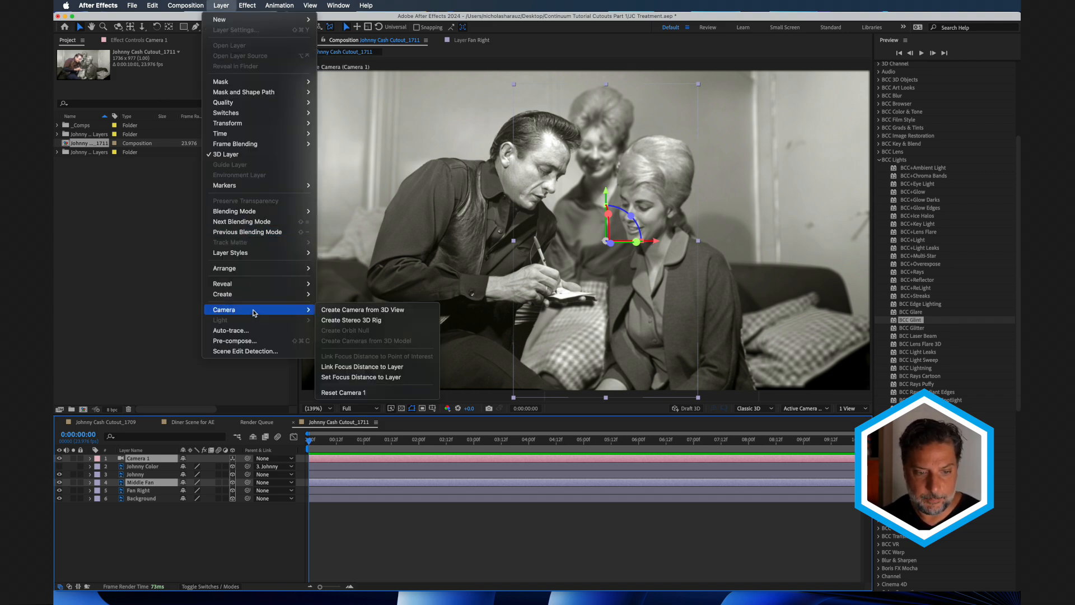
pyautogui.click(392, 378)
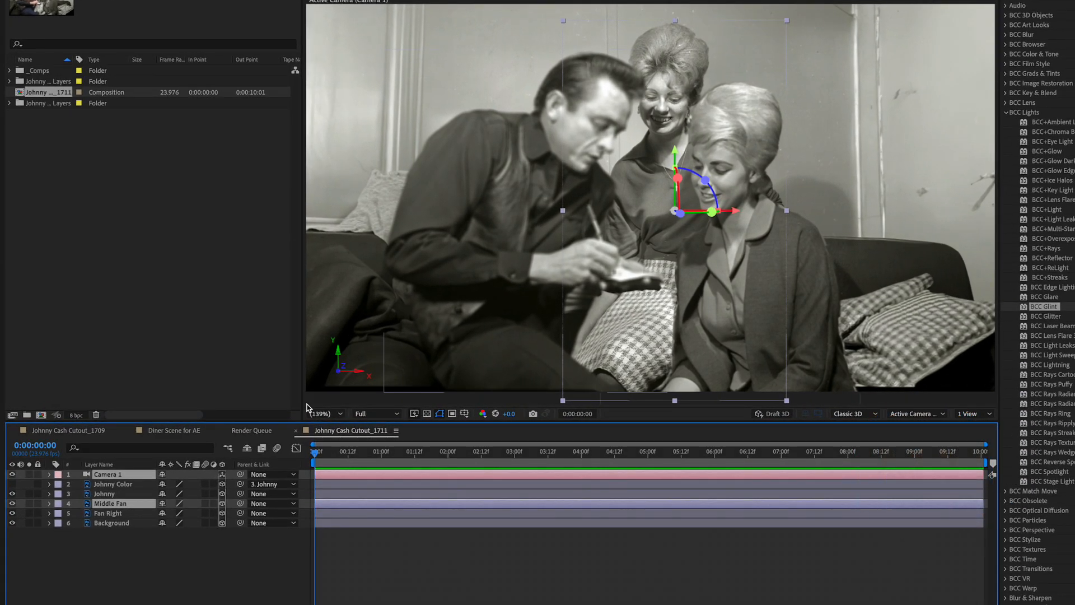
pyautogui.click(168, 593)
# Show Camera 1's camera options and add a Focus Distance keyframe at 0:00:00:00.
pyautogui.click(107, 474)
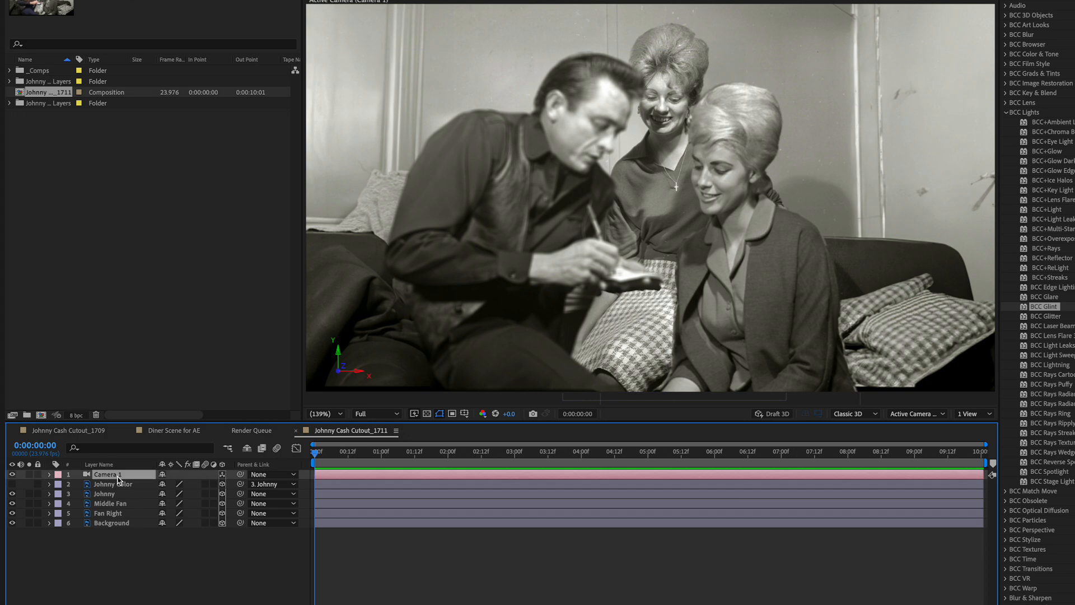
pyautogui.press('a')
pyautogui.press('a')
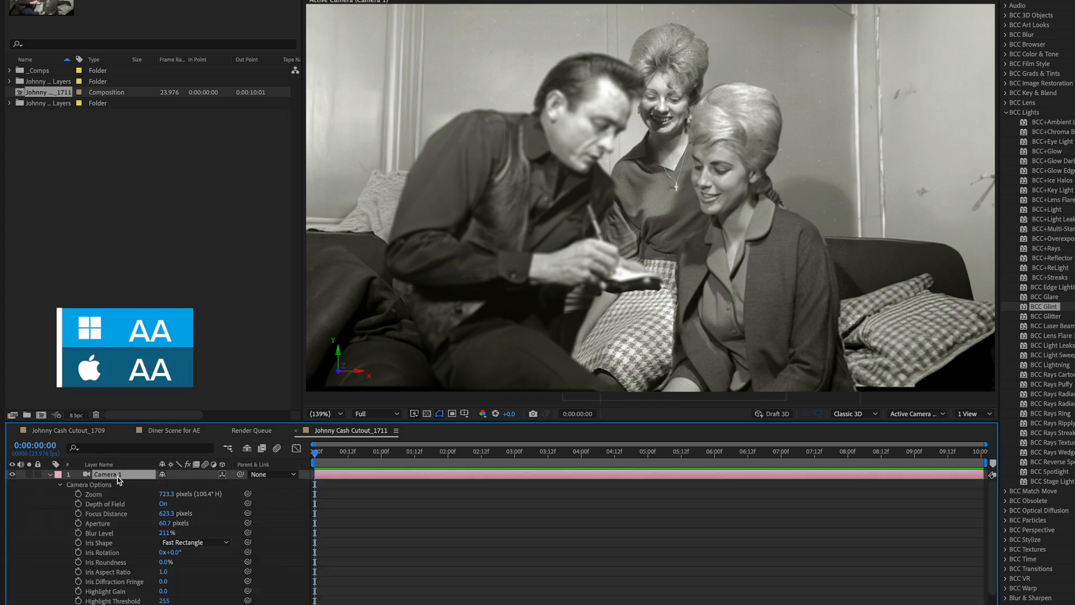
pyautogui.scroll(-1, 114, 571)
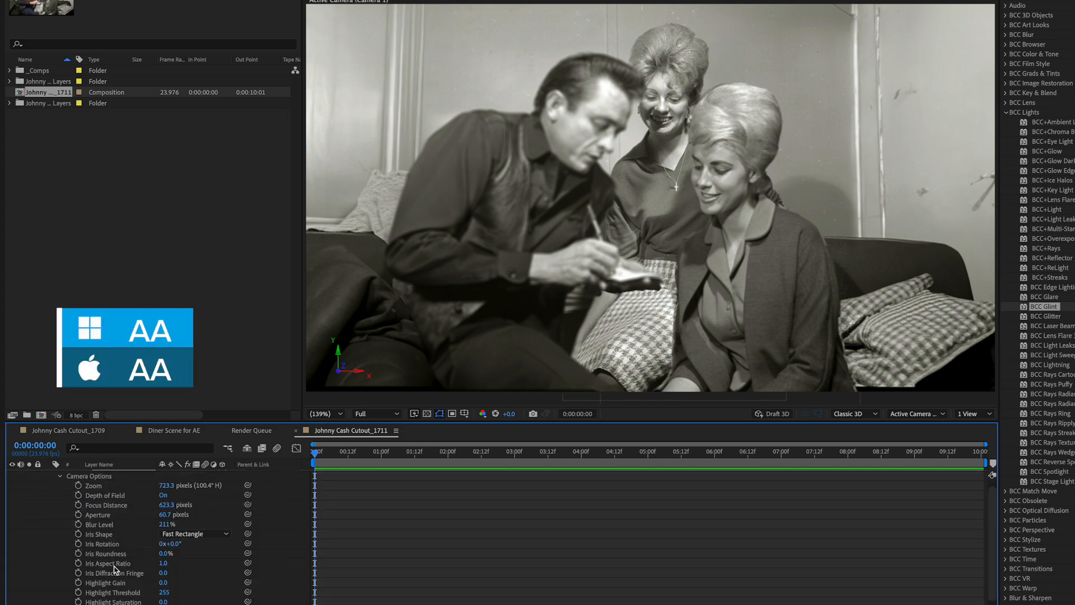
pyautogui.click(78, 506)
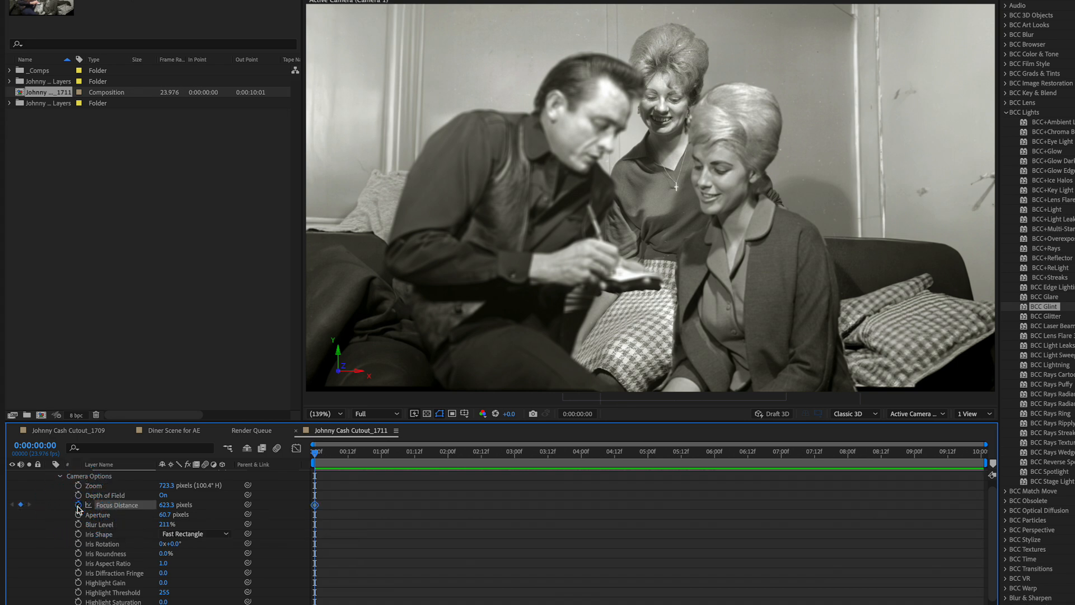
# At 0:00:03:00, set Camera 1's focus distance to the Johnny layer and deselect the layers.
pyautogui.click(515, 454)
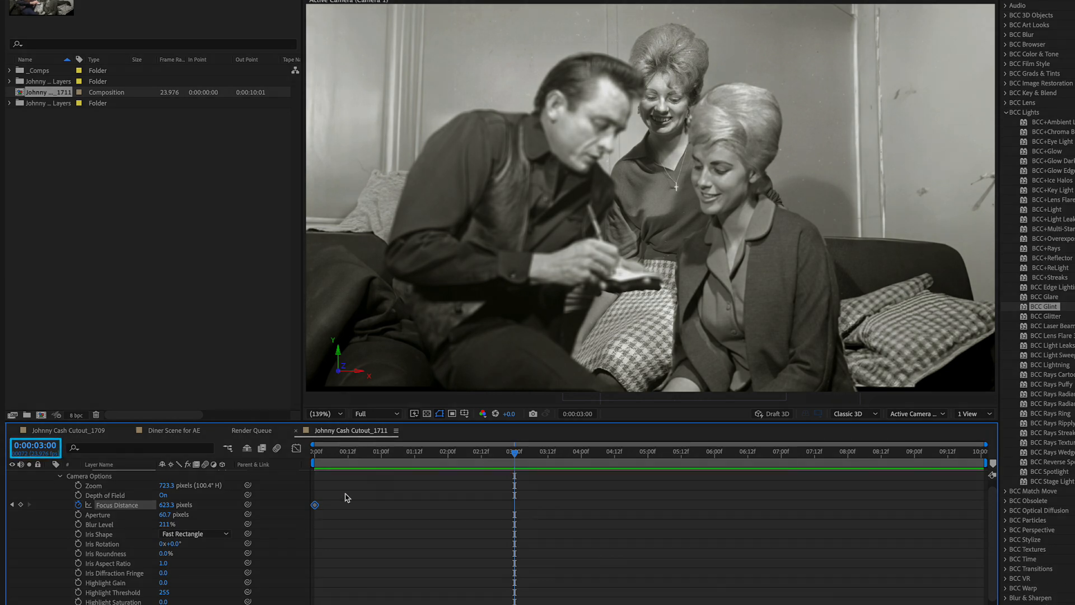
pyautogui.scroll(1, 140, 534)
pyautogui.click(50, 474)
pyautogui.click(112, 494)
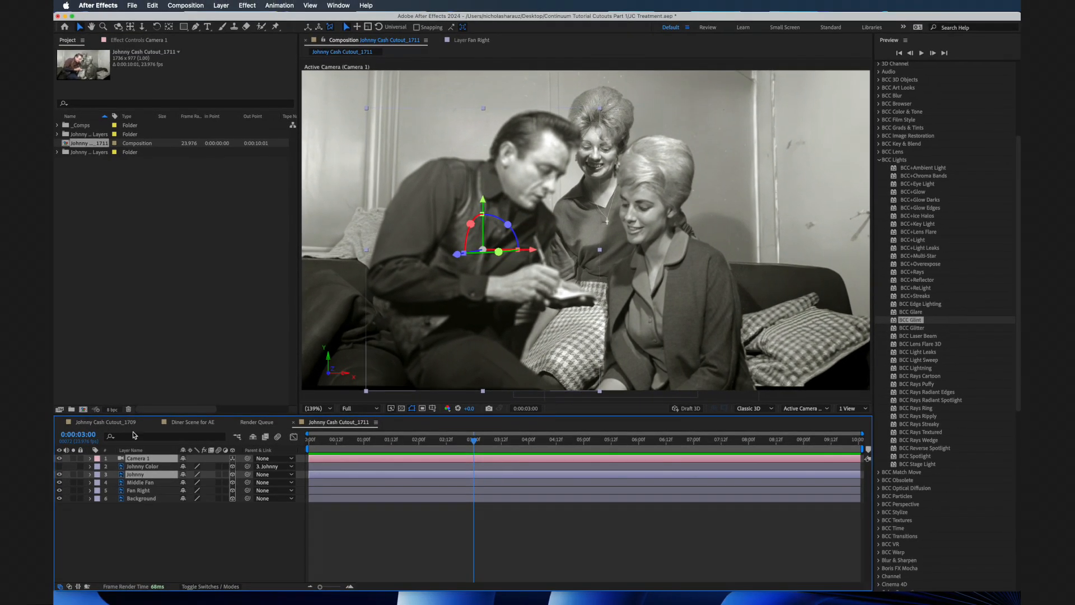
pyautogui.click(220, 6)
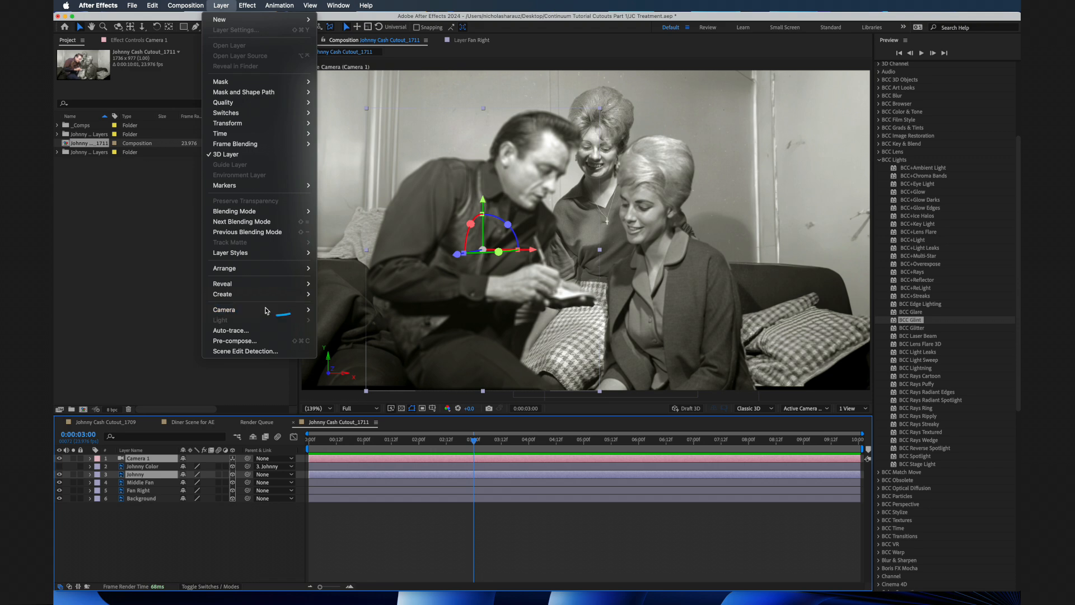
pyautogui.moveTo(267, 310)
pyautogui.click(365, 366)
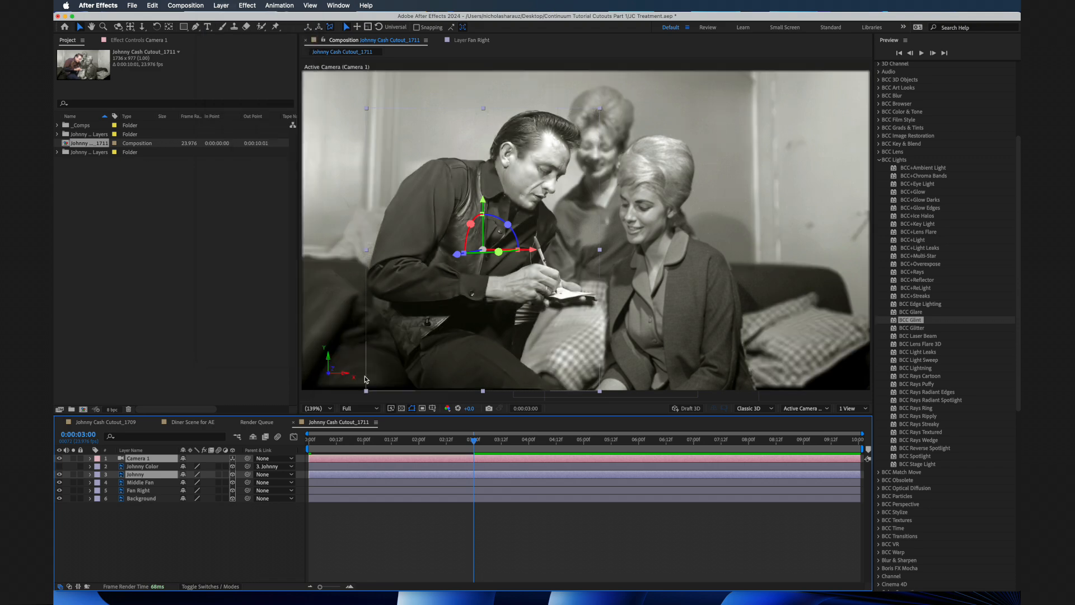
pyautogui.click(185, 549)
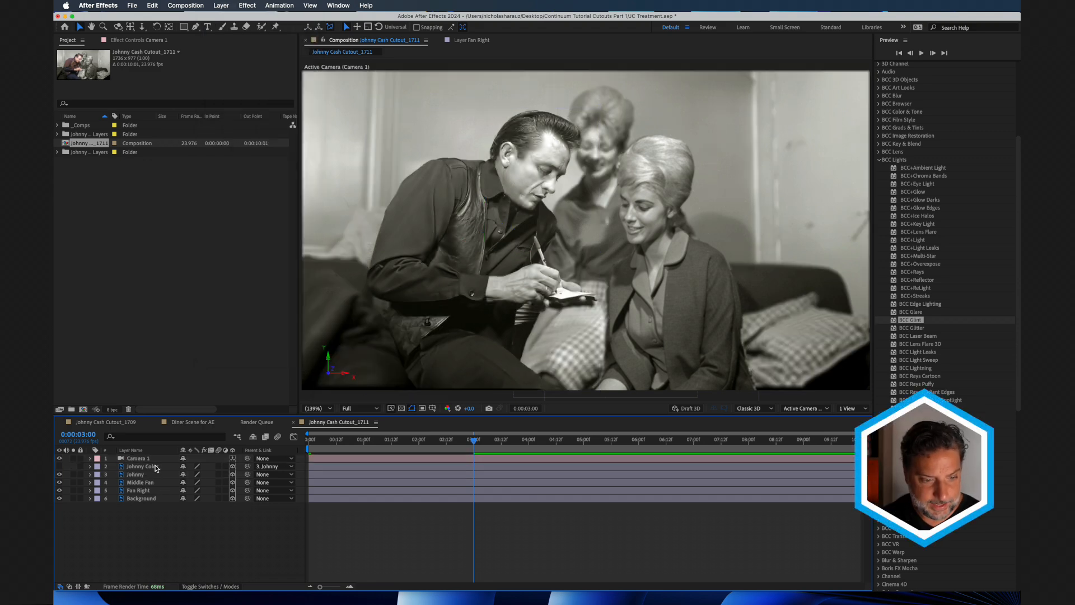
# Reveal Camera 1's keyframes and play the composition from the start to check the focus shift.
pyautogui.click(155, 459)
pyautogui.press('u')
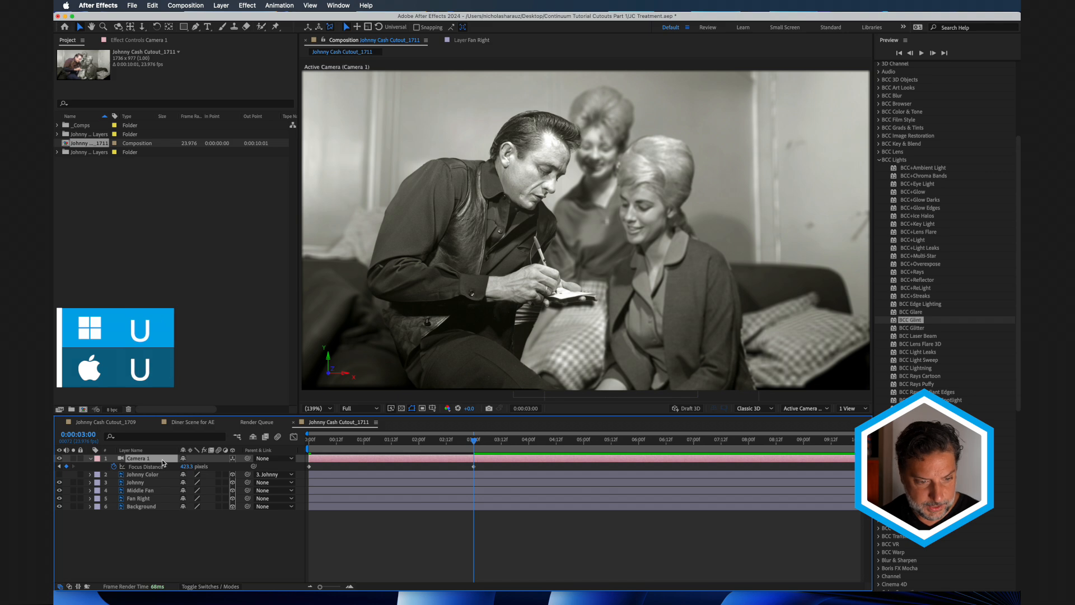
pyautogui.click(341, 447)
pyautogui.moveTo(341, 447); pyautogui.dragTo(283, 447)
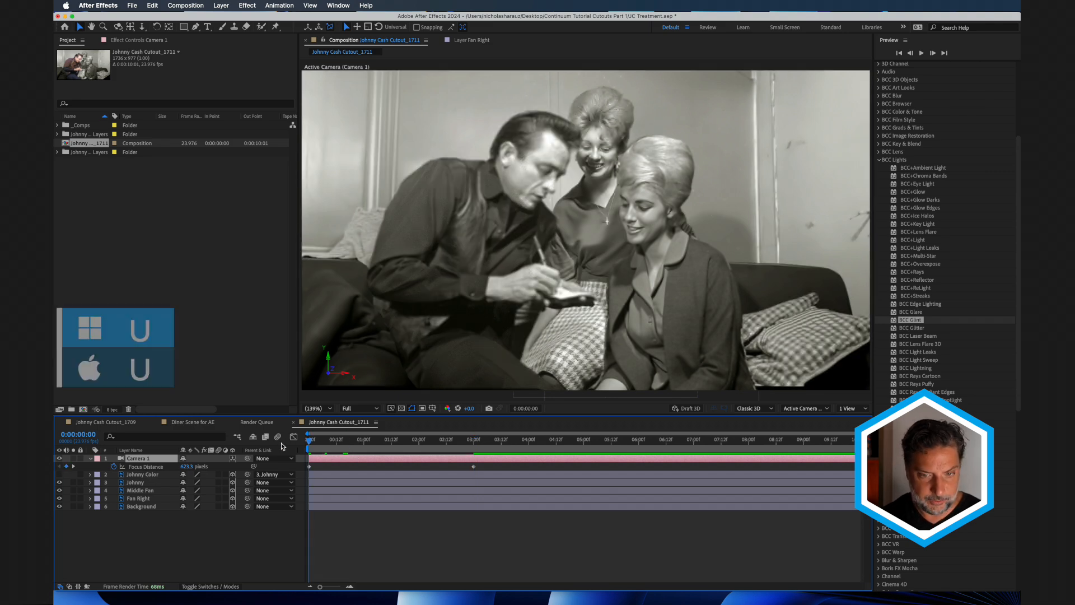
pyautogui.press('space')
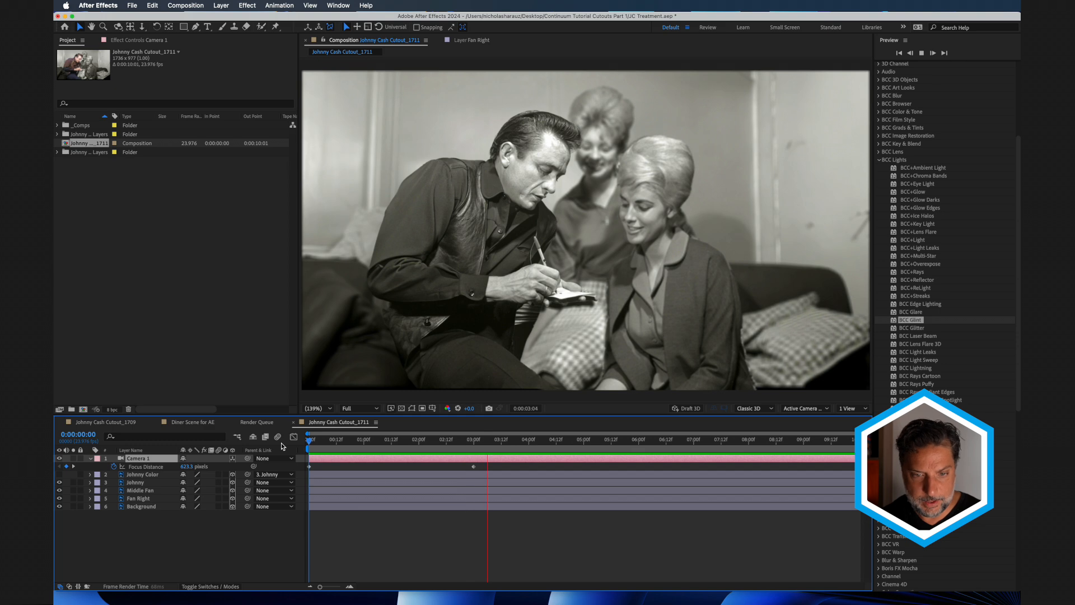
pyautogui.press('space')
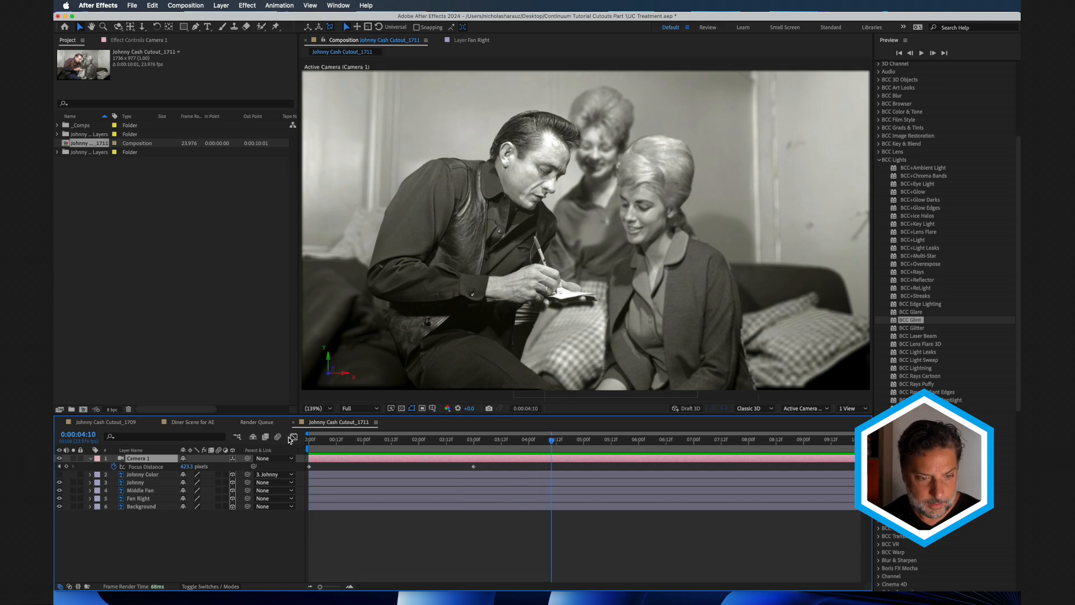
# Show Camera 1's camera options and set its Iris Shape to Heptagon.
pyautogui.press('a')
pyautogui.press('a')
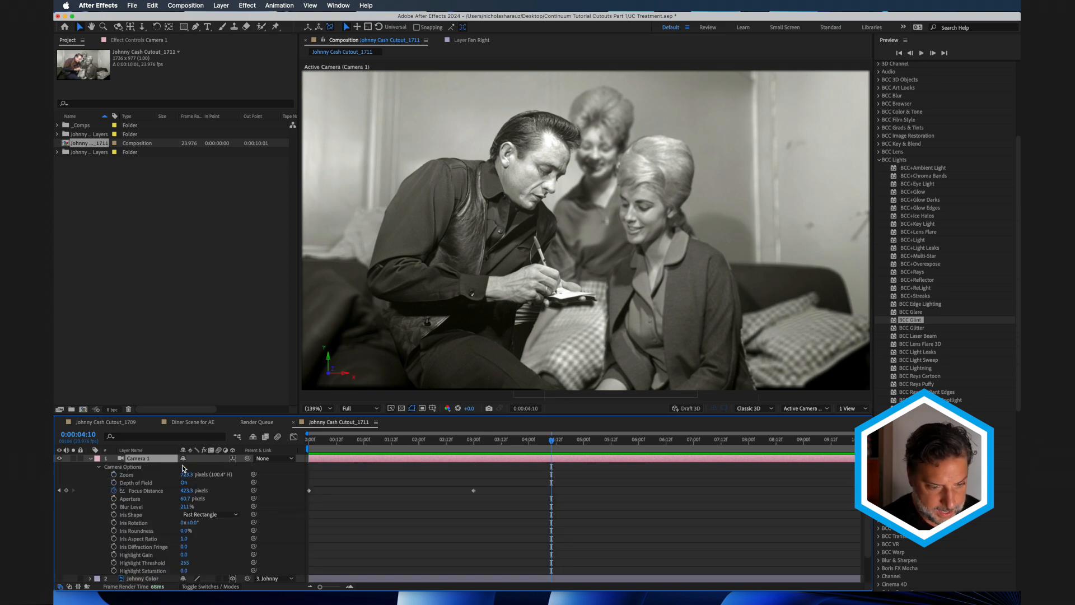
pyautogui.click(207, 514)
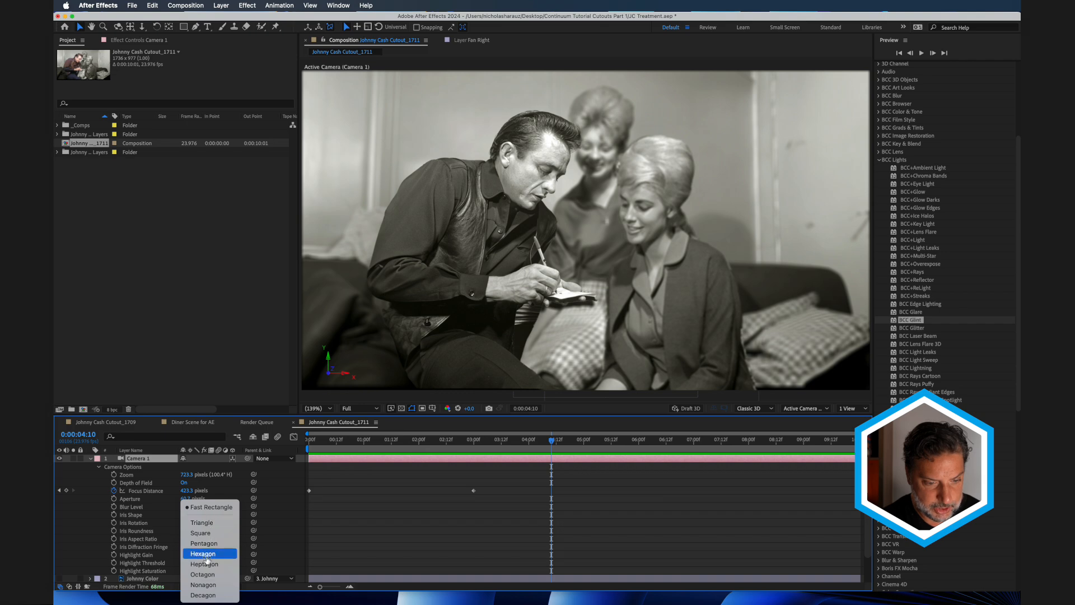
pyautogui.click(205, 564)
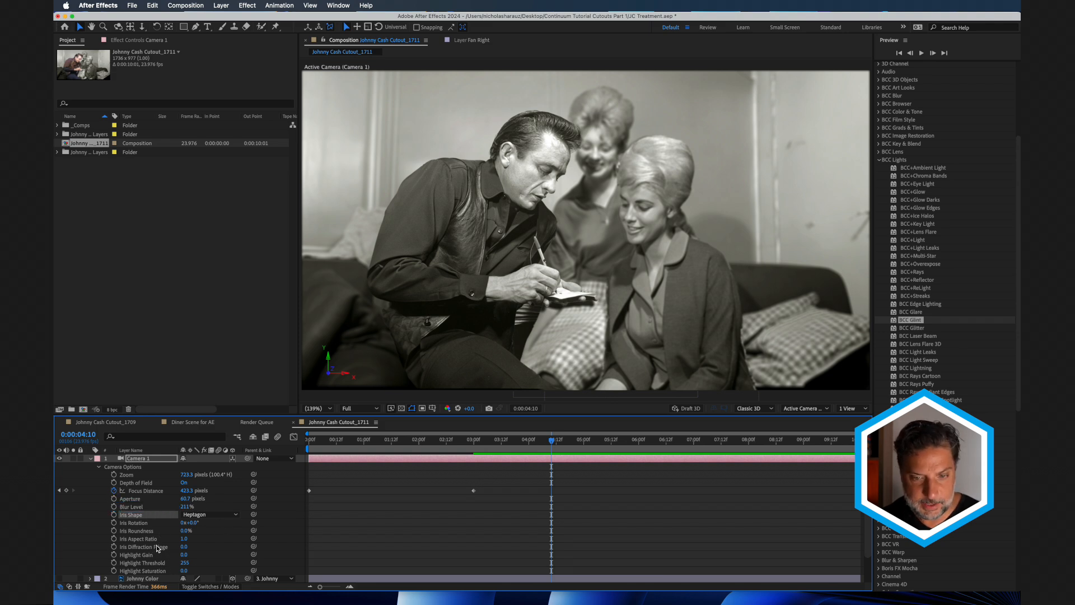
# Show Camera 1's position and add a Position keyframe at 0:00:00:00.
pyautogui.click(133, 459)
pyautogui.press('p')
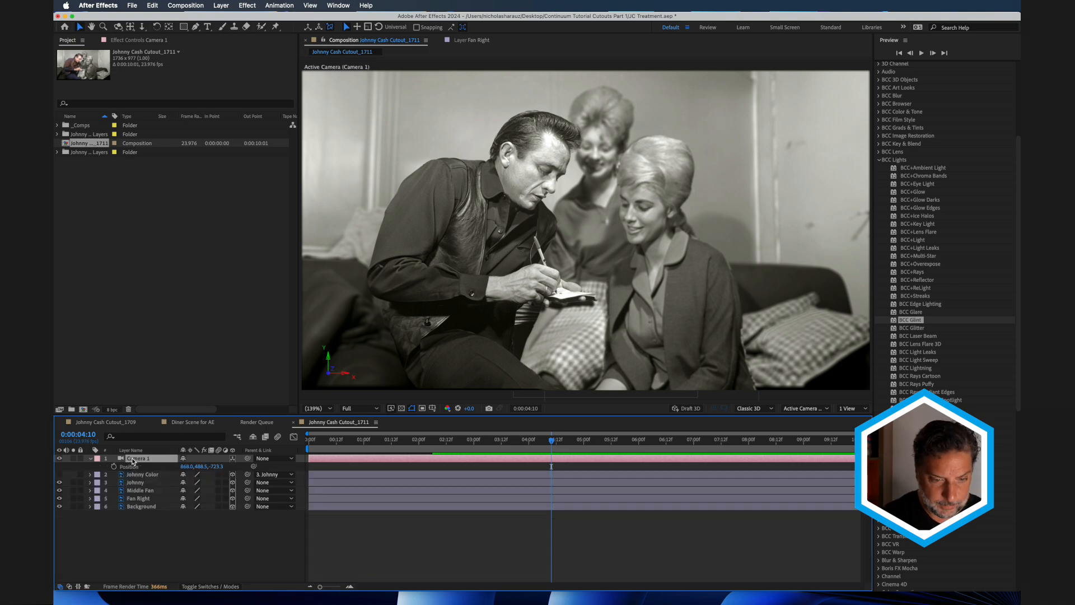
pyautogui.moveTo(352, 442); pyautogui.dragTo(293, 440)
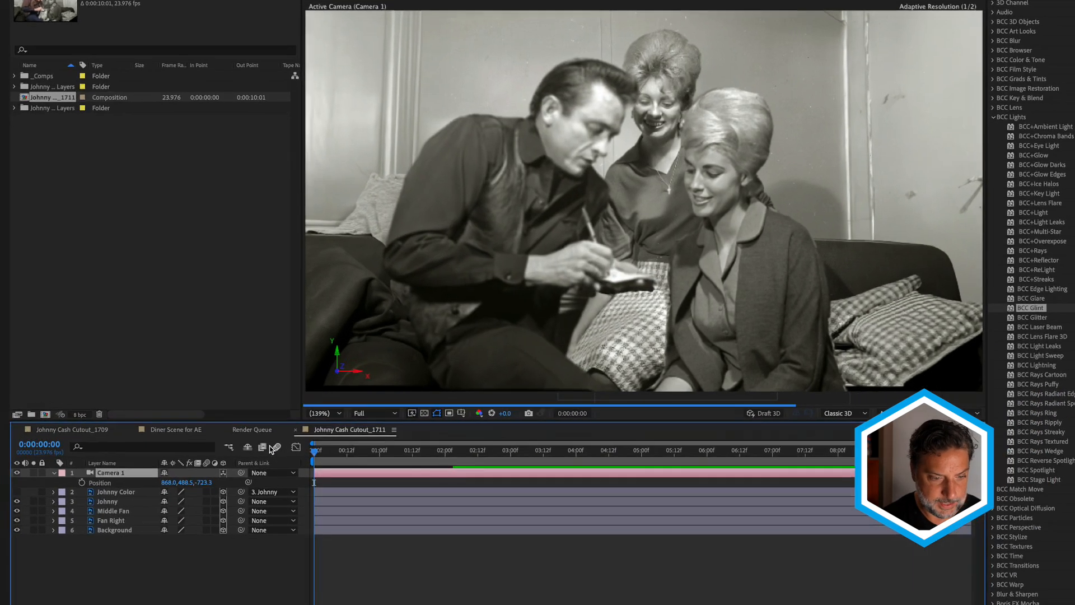
pyautogui.click(79, 484)
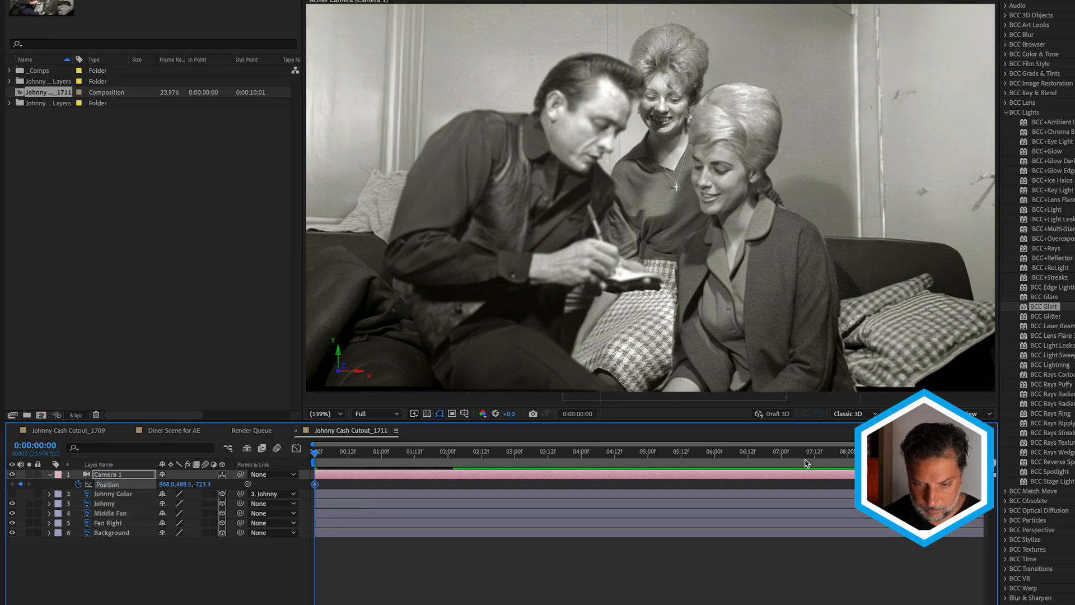
# At 0:00:10:00, set Camera 1's Z position to -617.3 and scrub through the composition to check the push-in.
pyautogui.moveTo(806, 458); pyautogui.dragTo(1002, 476)
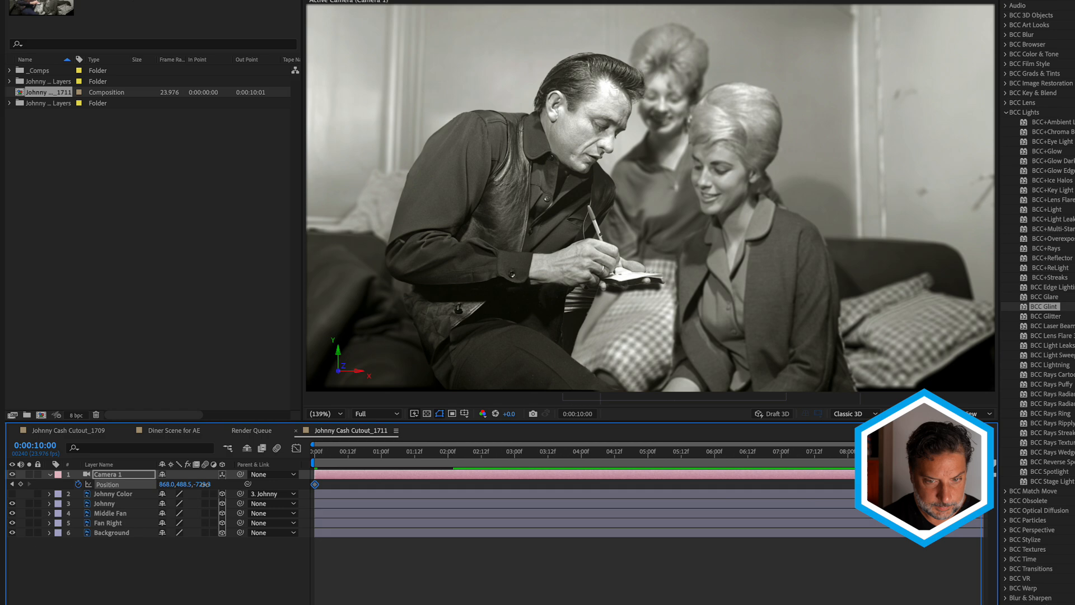
pyautogui.moveTo(205, 484); pyautogui.dragTo(258, 479)
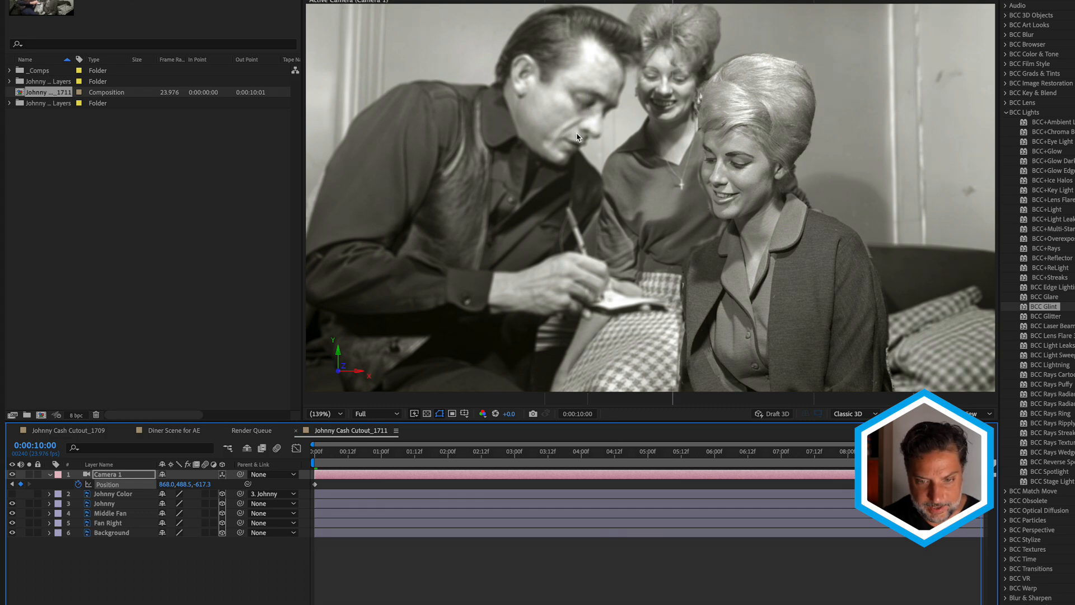
pyautogui.moveTo(504, 452); pyautogui.dragTo(1007, 528)
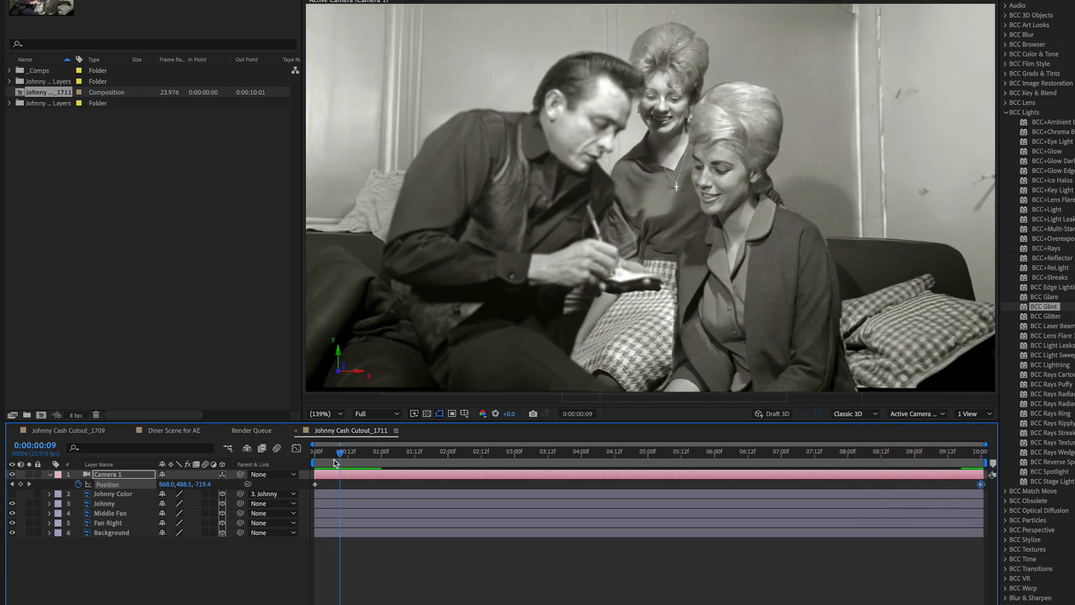
# Keyframe Middle Fan's position at 0:00:00:00 and set its X position to 924.1 at 0:00:10:00.
pyautogui.press('Home')
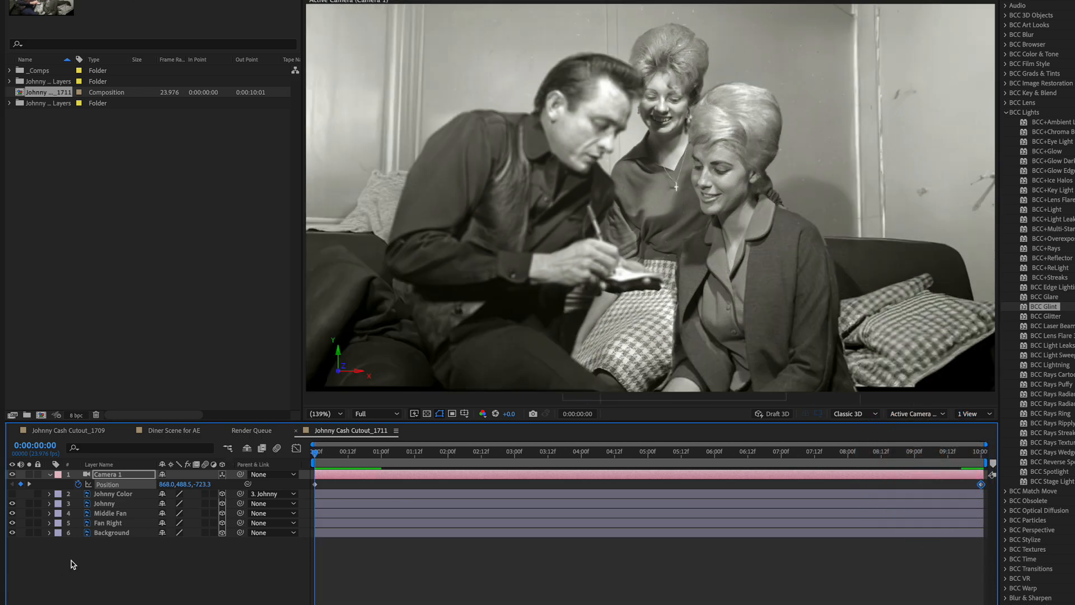
pyautogui.click(105, 515)
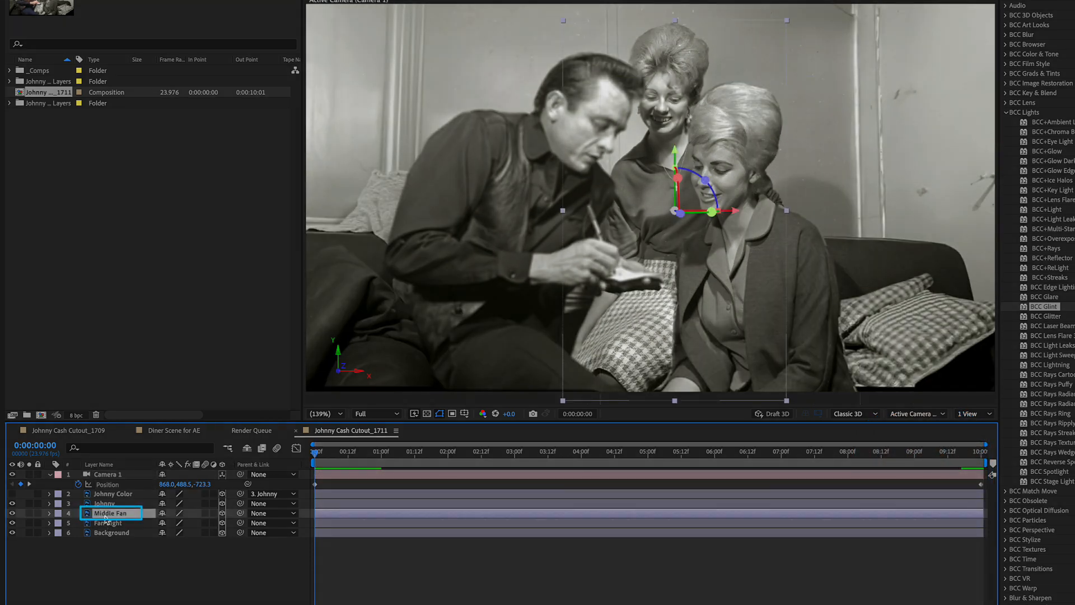
pyautogui.press('p')
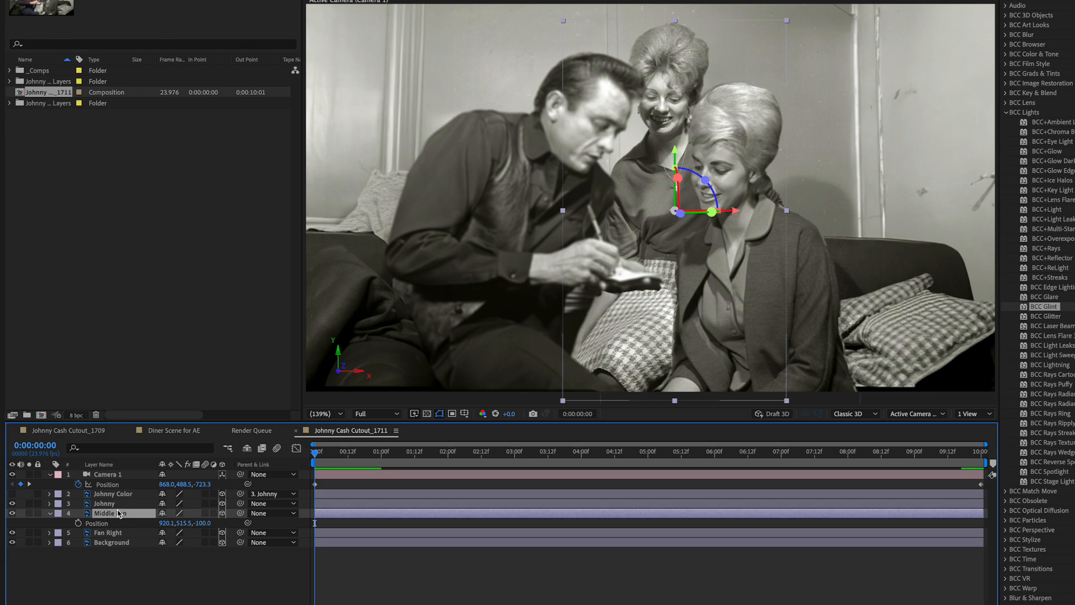
pyautogui.click(78, 522)
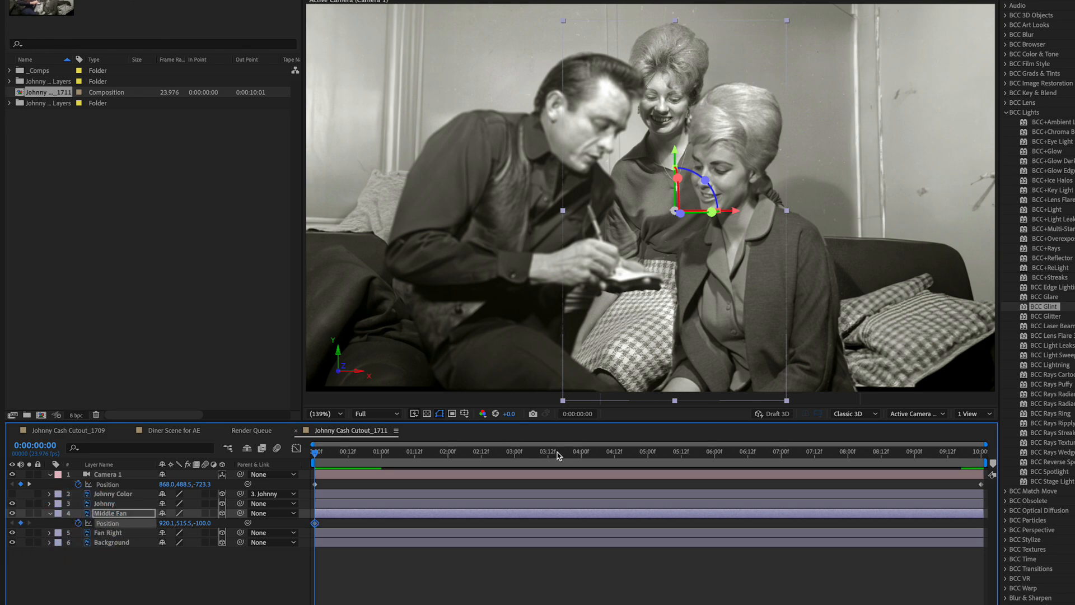
pyautogui.press('End')
pyautogui.moveTo(166, 525); pyautogui.dragTo(165, 522)
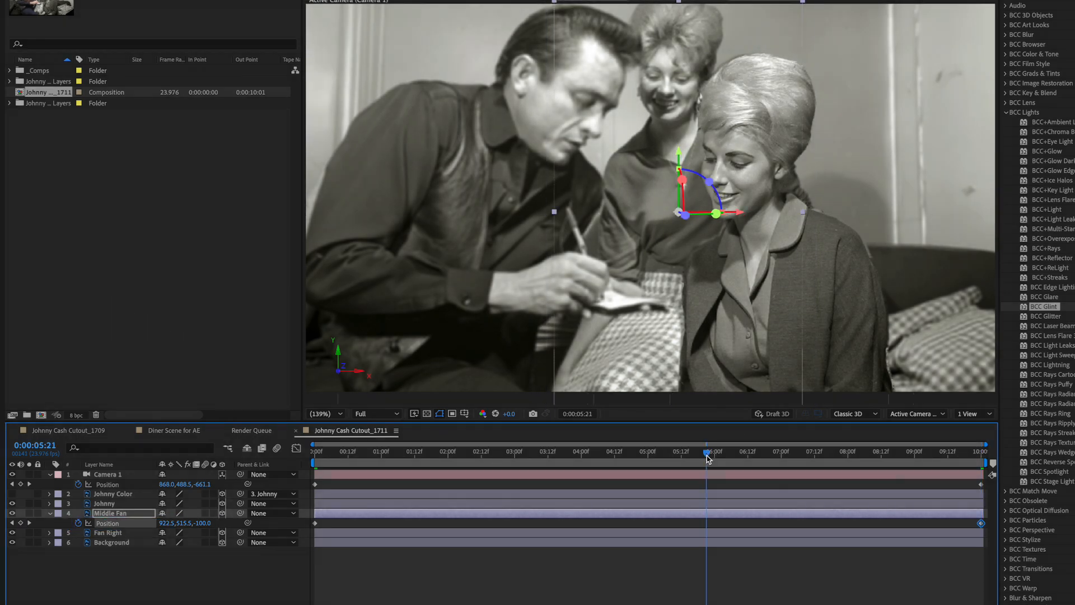
# Keyframe the Johnny layer's position at 0:00:00:00 and lower the layer to a Y position of 540.6 at 0:00:10:00.
pyautogui.press('Home')
pyautogui.click(109, 504)
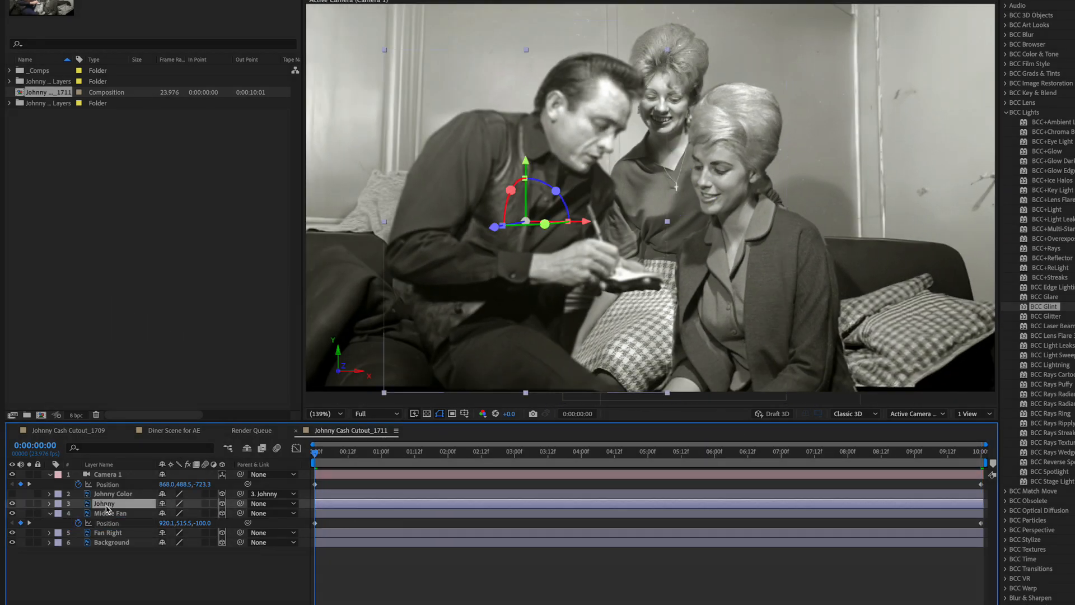
pyautogui.press('p')
pyautogui.click(78, 513)
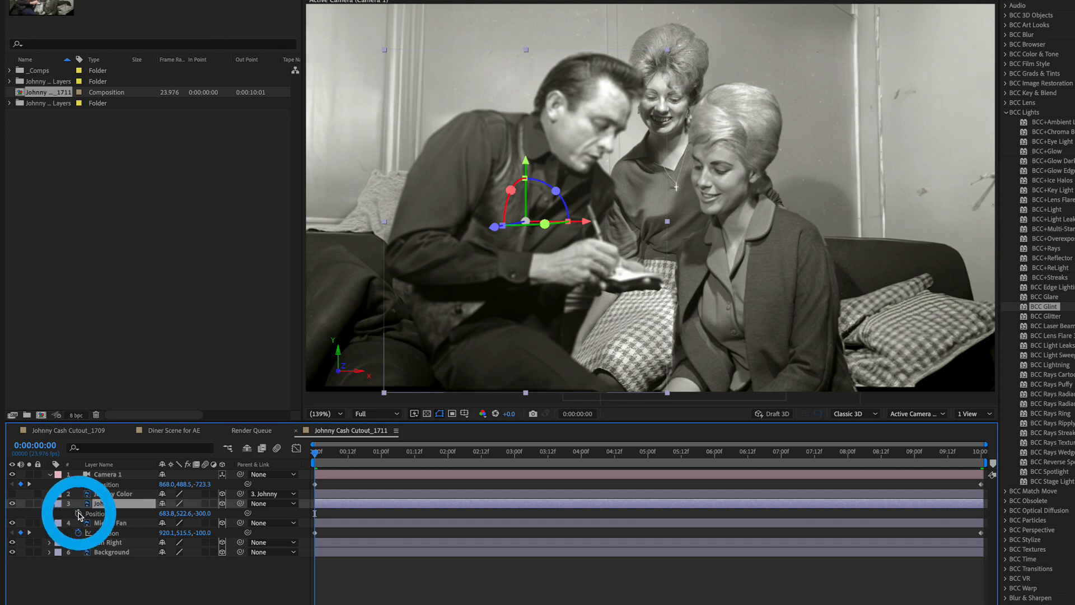
pyautogui.press('End')
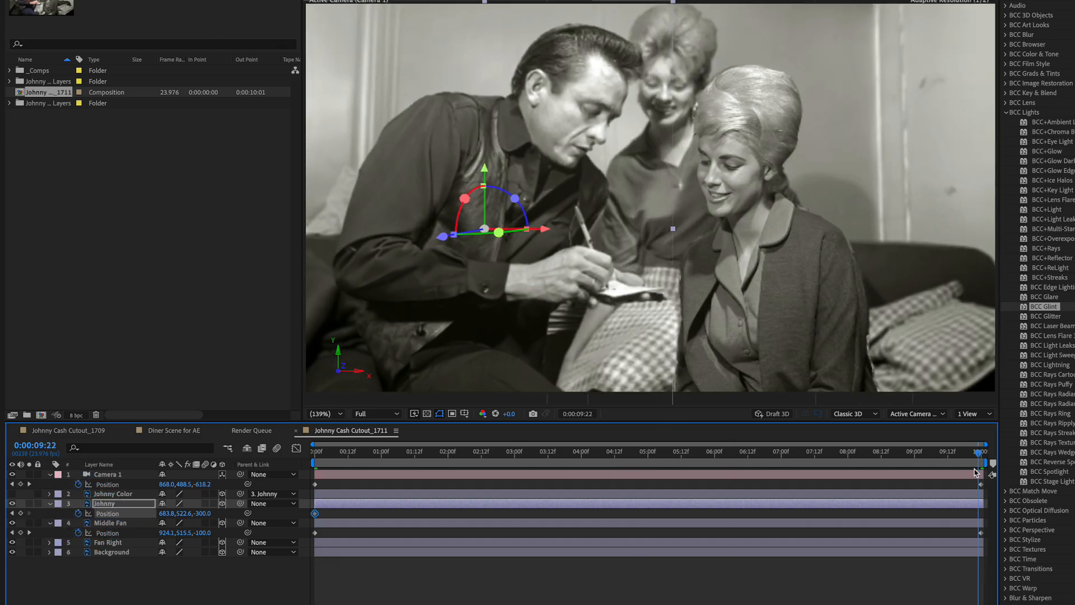
pyautogui.moveTo(485, 169); pyautogui.dragTo(485, 186)
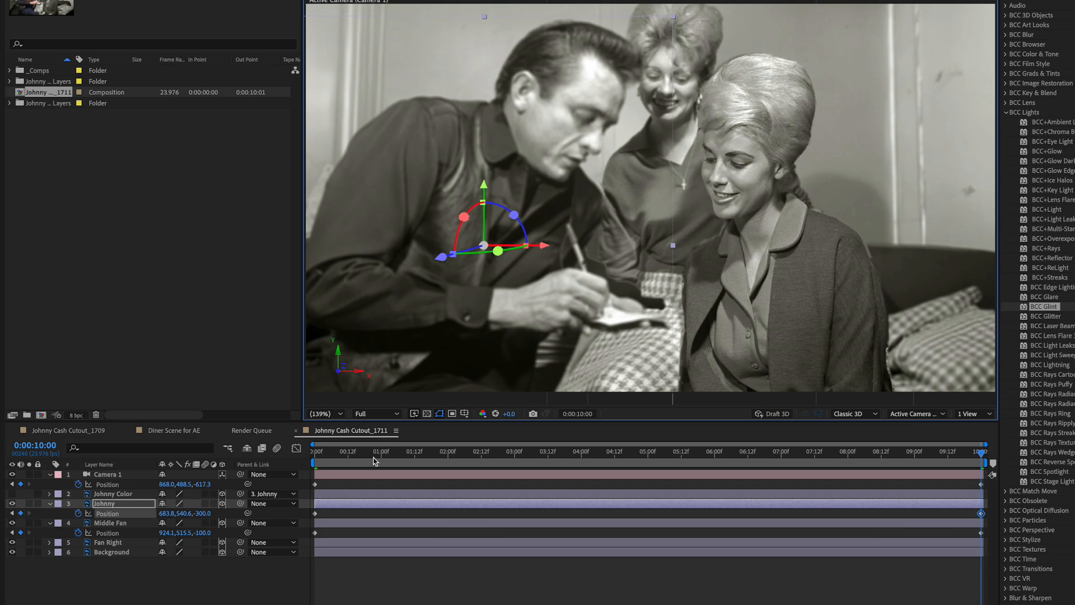
pyautogui.moveTo(980, 560)
pyautogui.mouseDown()
pyautogui.moveTo(785, 583)
pyautogui.moveTo(501, 538)
pyautogui.moveTo(384, 542)
pyautogui.moveTo(787, 571)
pyautogui.moveTo(984, 555)
pyautogui.mouseUp()
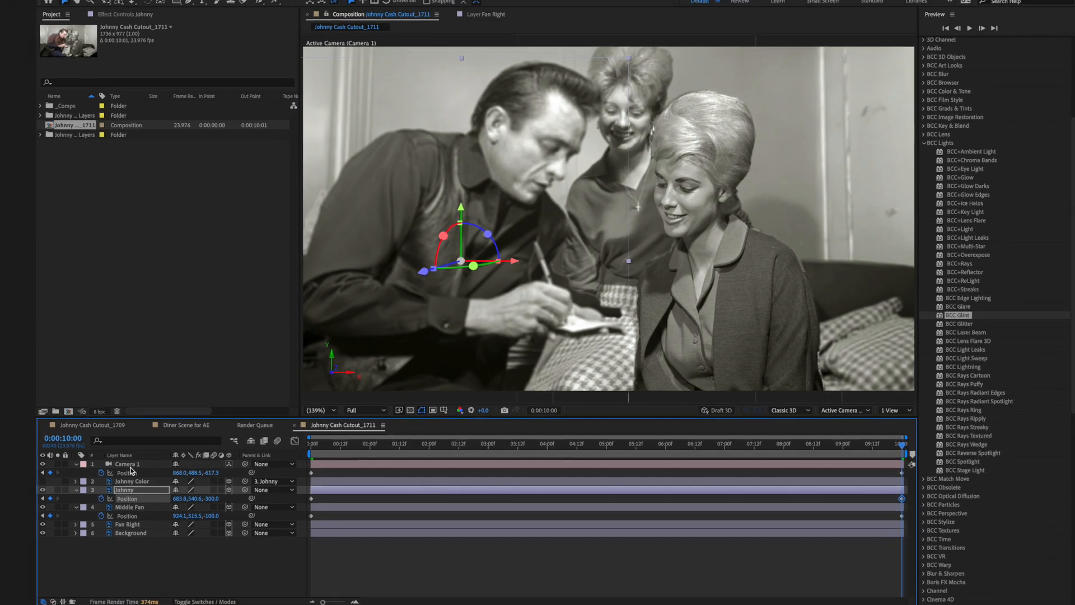
# Set Camera 1's focus distance to the Johnny layer at 0:00:10:00 and scrub through the composition to check it.
pyautogui.click(111, 475)
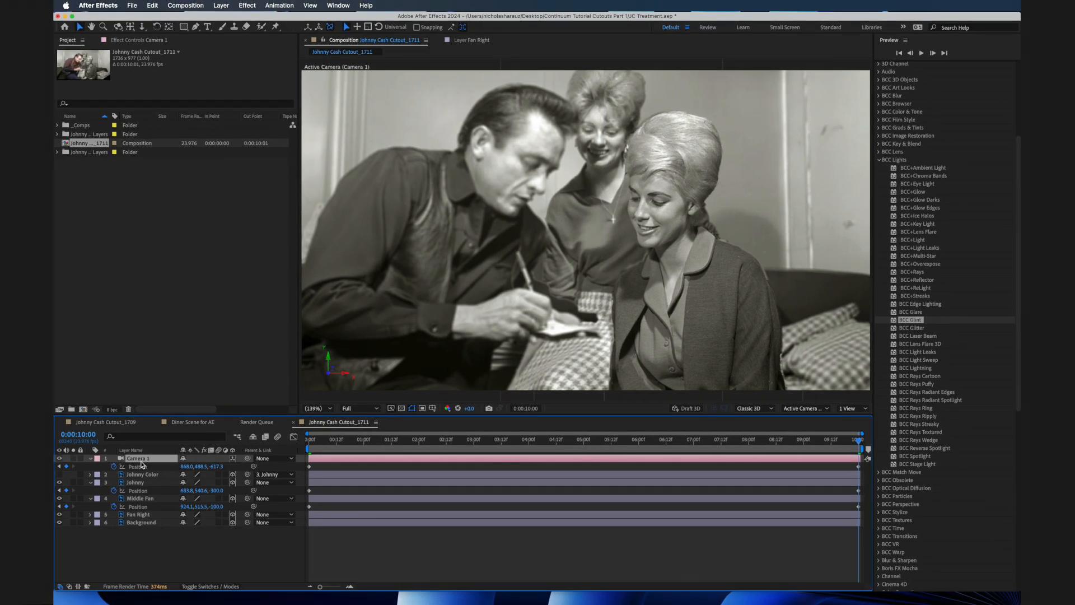
pyautogui.click(138, 483)
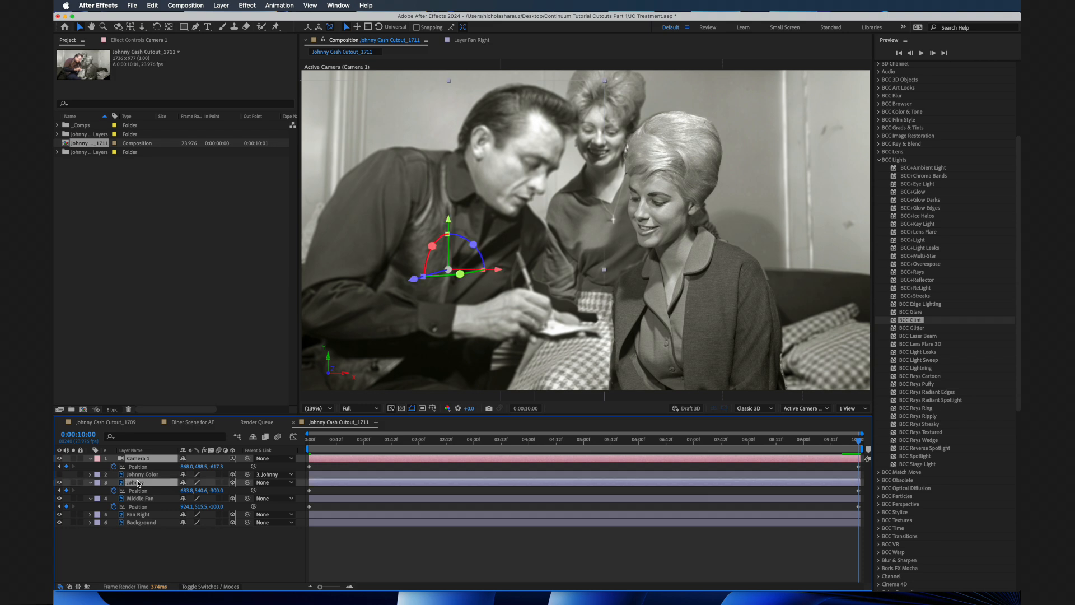
pyautogui.click(221, 5)
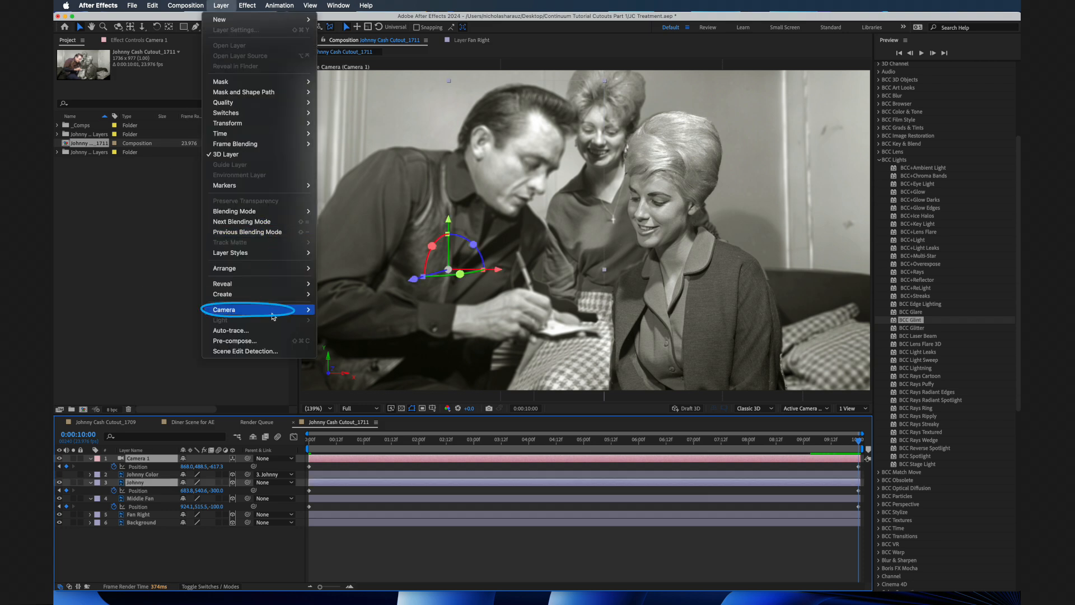
pyautogui.moveTo(271, 311)
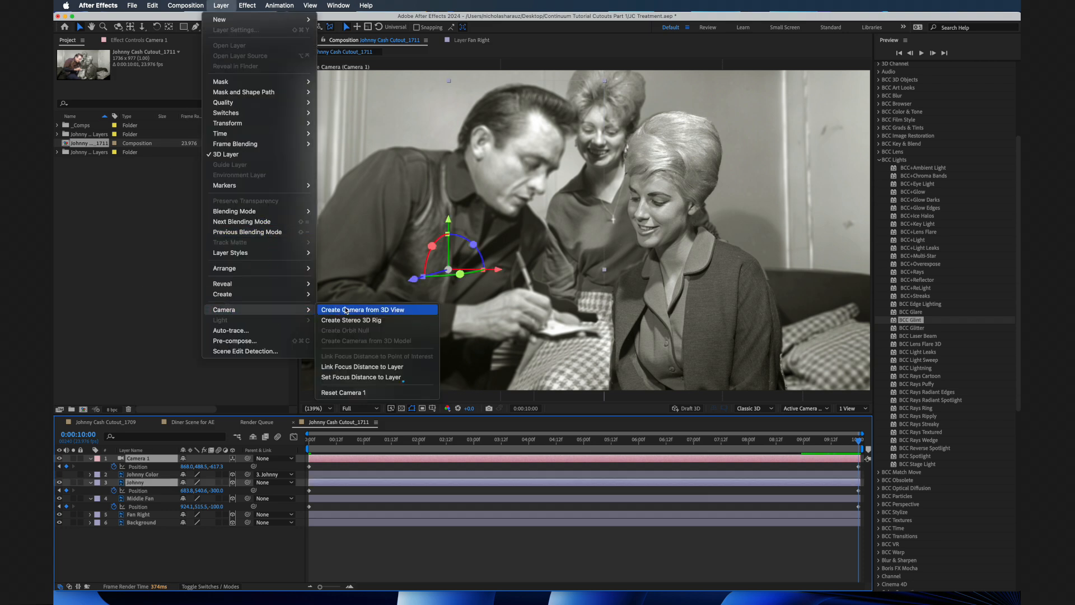
pyautogui.click(366, 378)
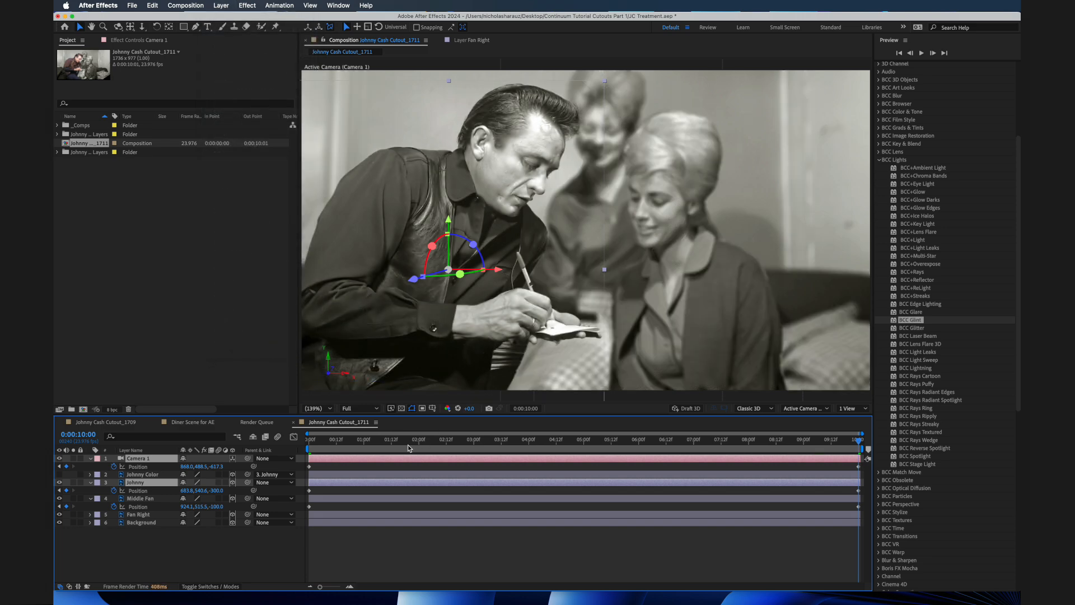
pyautogui.moveTo(407, 442); pyautogui.dragTo(859, 465)
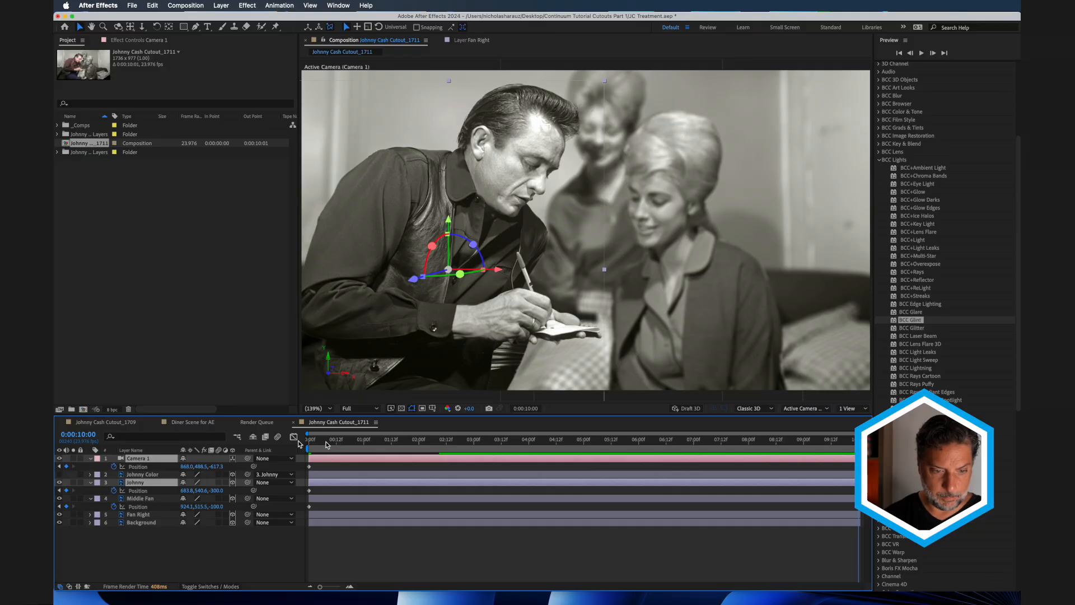
# Return to 0:00:00:00, collapse the open layer properties and deselect the layers.
pyautogui.press('Home')
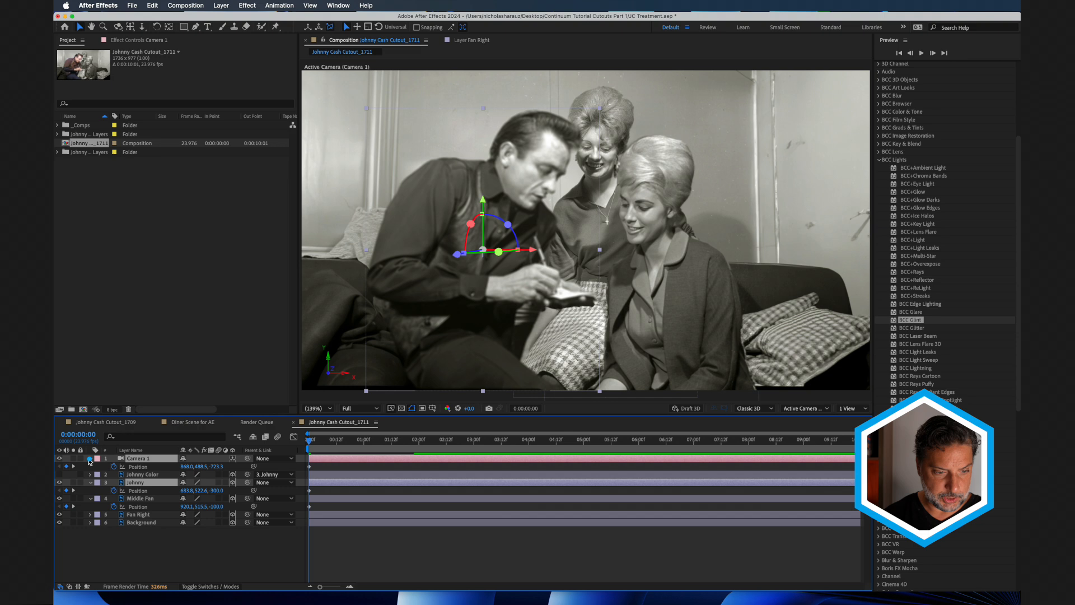
pyautogui.click(90, 459)
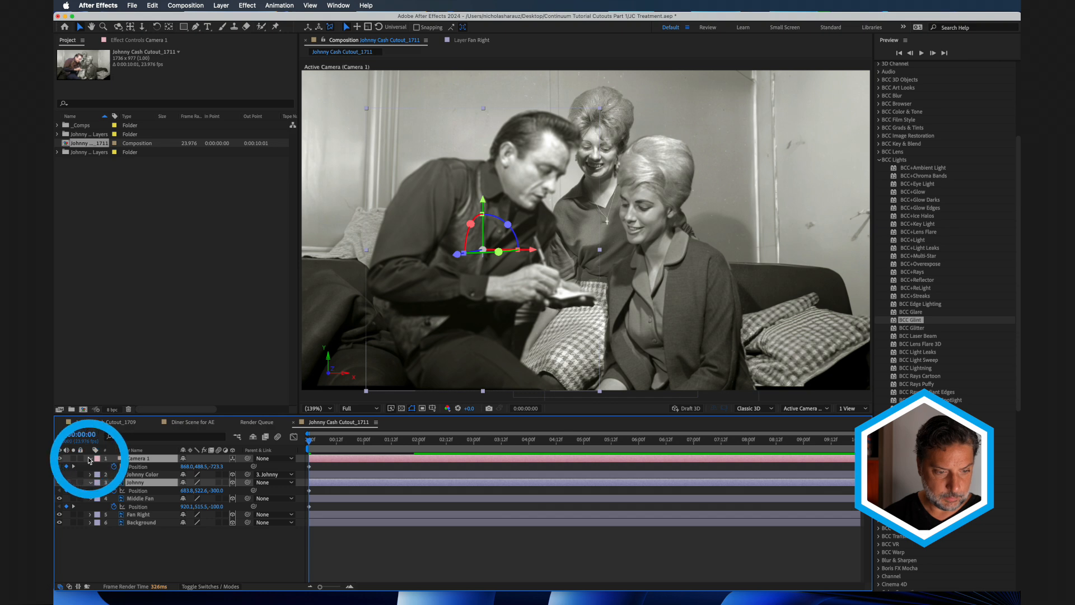
pyautogui.click(89, 459)
pyautogui.click(90, 481)
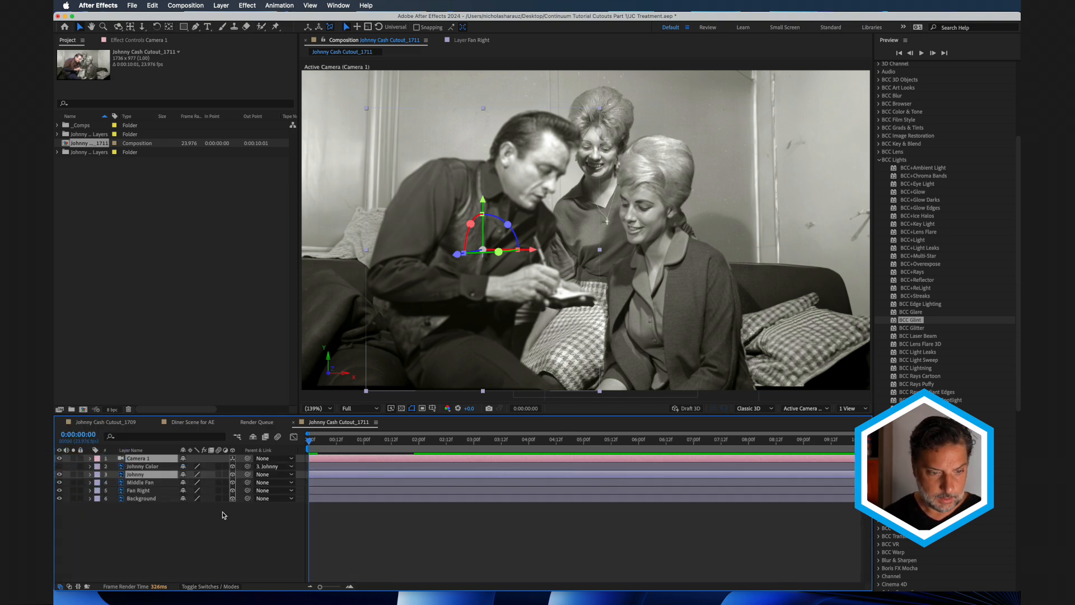
pyautogui.click(143, 533)
# On the Johnny layer, place Puppet position pins on his forehead and collar with the mesh display turned off.
pyautogui.click(138, 475)
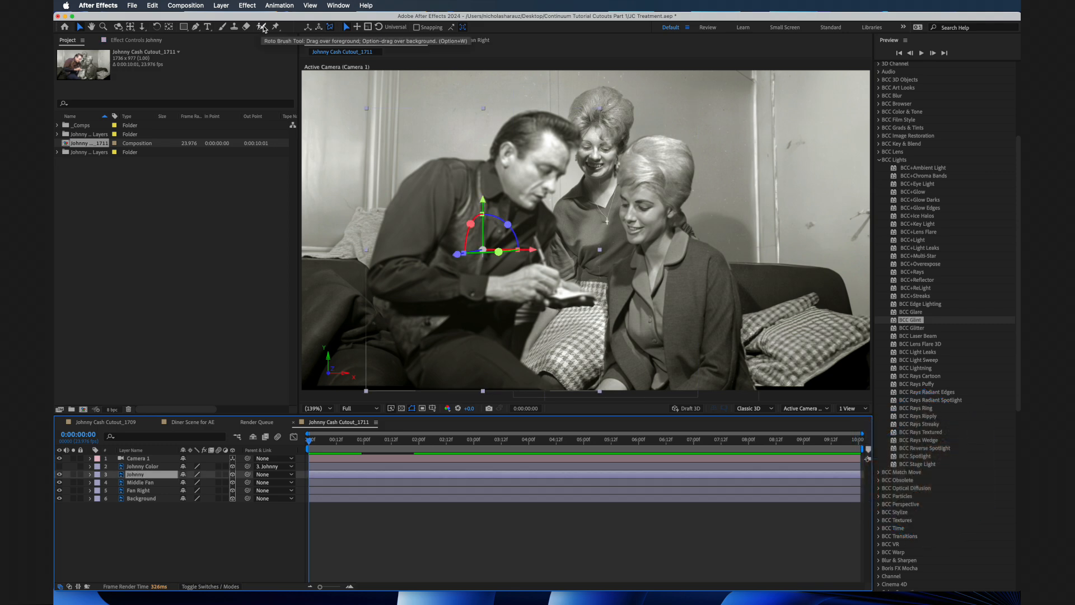
pyautogui.click(275, 26)
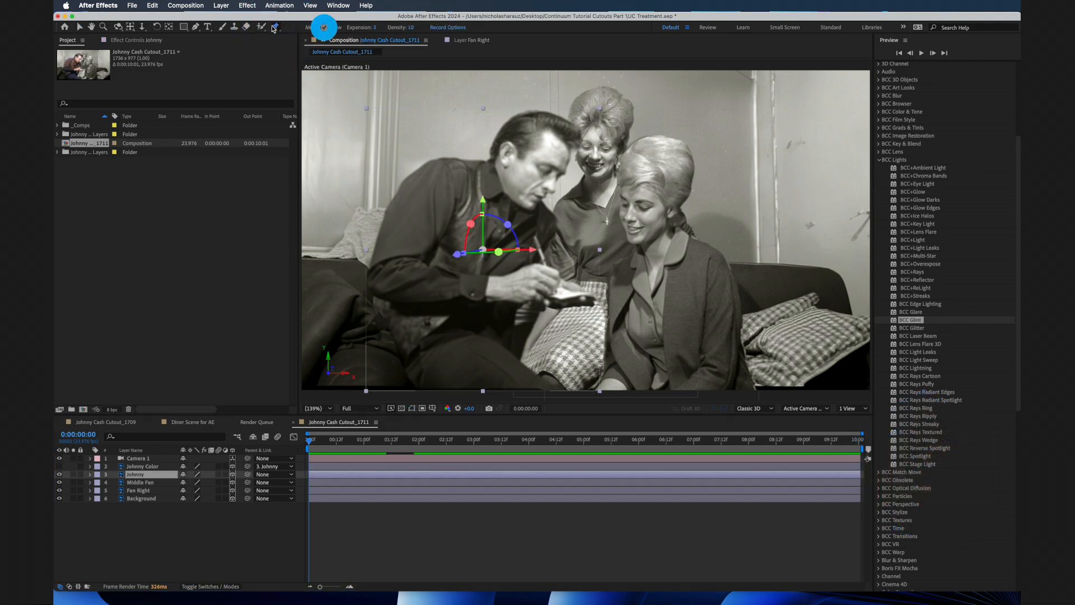
pyautogui.click(323, 26)
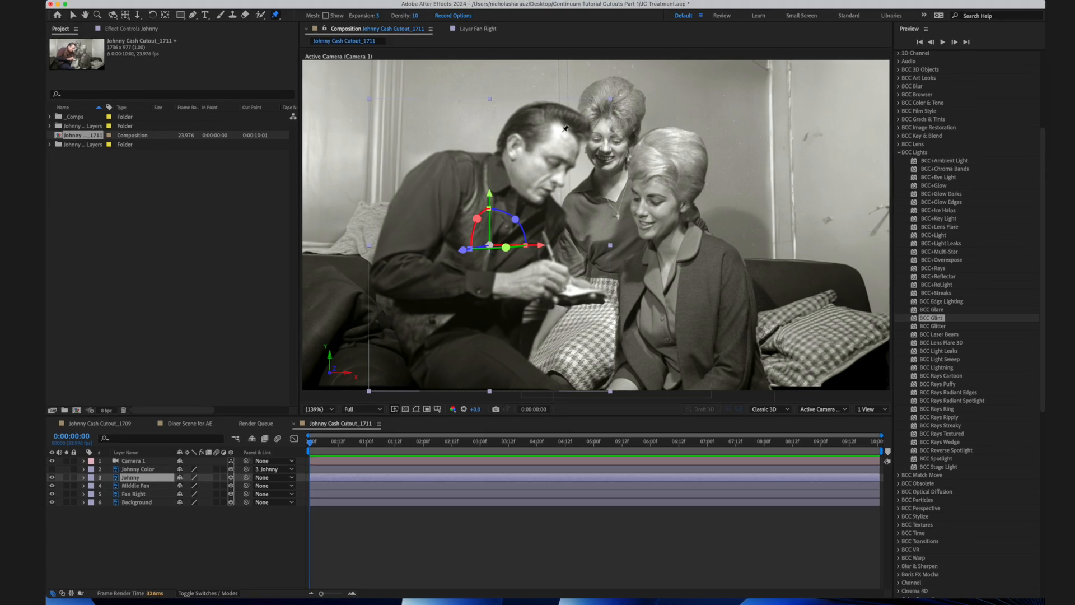
pyautogui.click(553, 140)
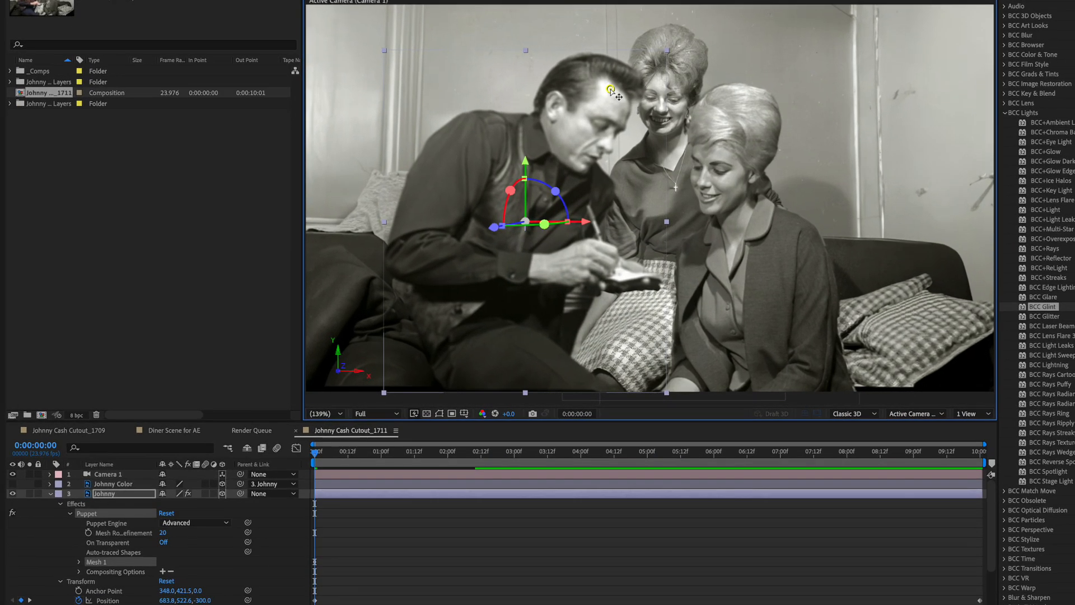
pyautogui.click(561, 162)
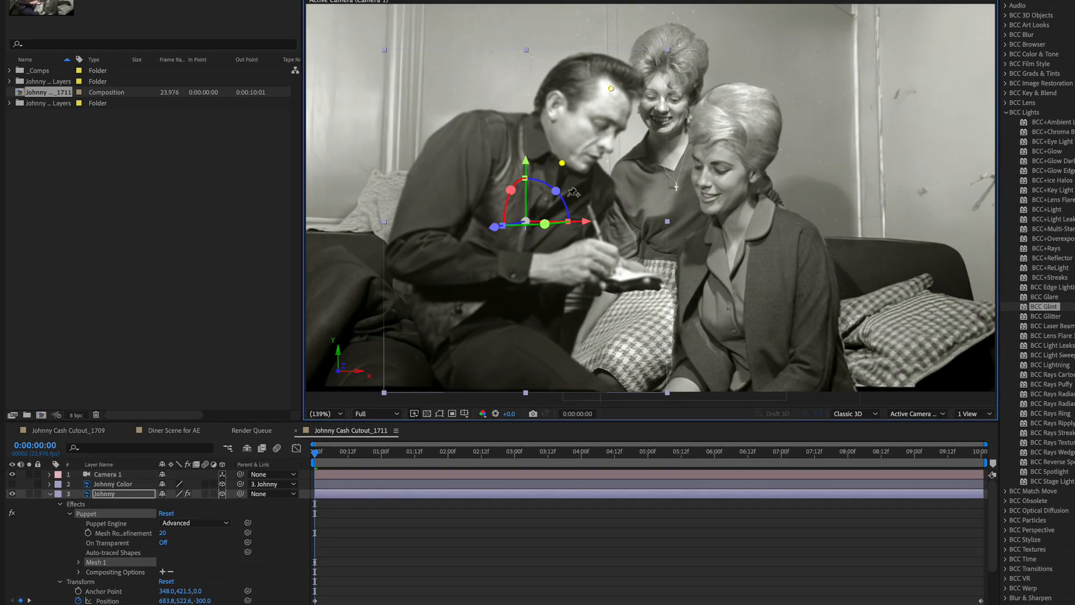
# Add Puppet position pins on Johnny's shoulder, chest, elbow, forearm, writing hand and just above the wrist, and test-move the forehead pin.
pyautogui.click(469, 140)
pyautogui.click(604, 189)
pyautogui.click(411, 259)
pyautogui.click(517, 272)
pyautogui.moveTo(583, 265); pyautogui.dragTo(585, 269)
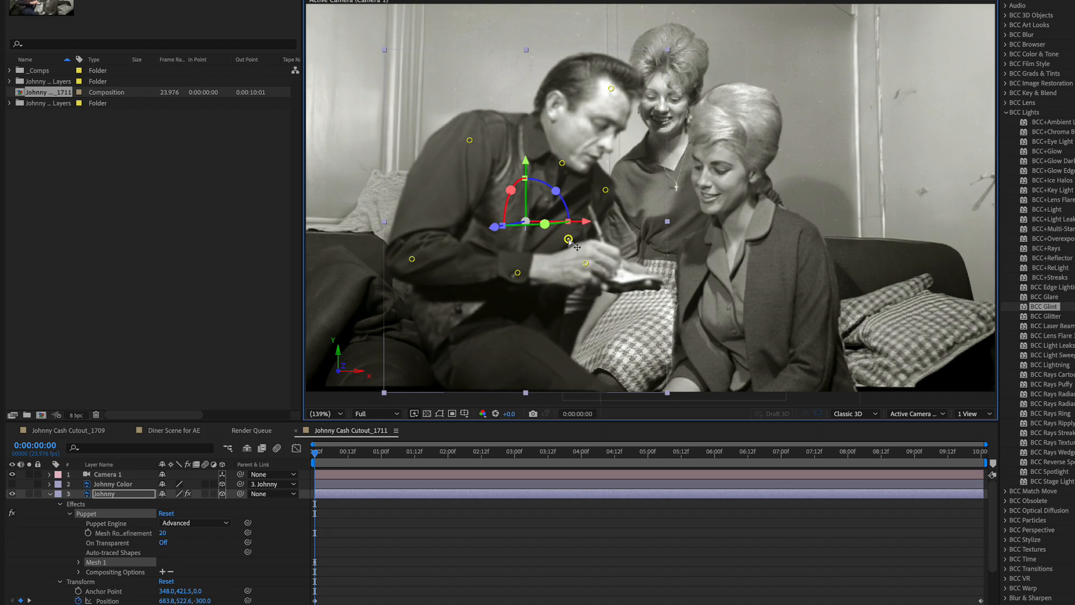
pyautogui.click(568, 239)
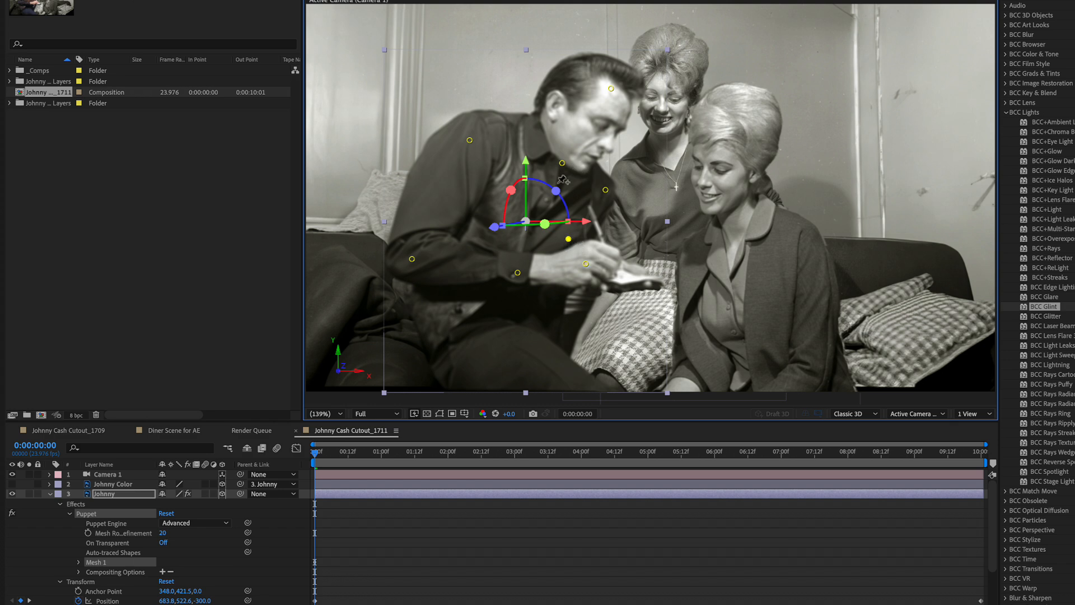
pyautogui.moveTo(611, 90); pyautogui.dragTo(606, 89)
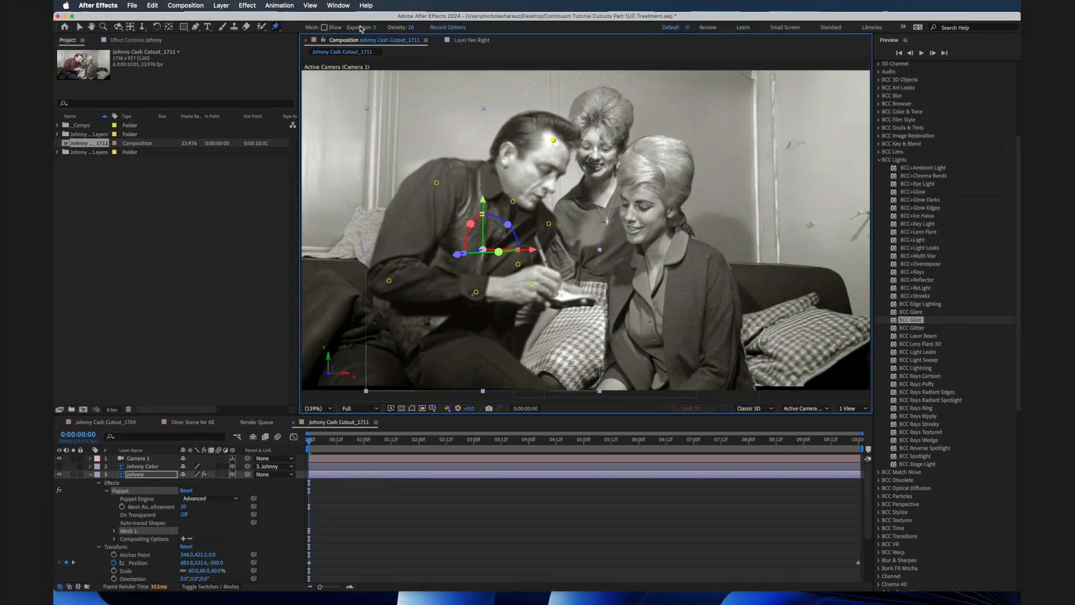
# Switch to the Puppet Starch Pin Tool, show the mesh and place a starch pin below Johnny's chin.
pyautogui.click(276, 27)
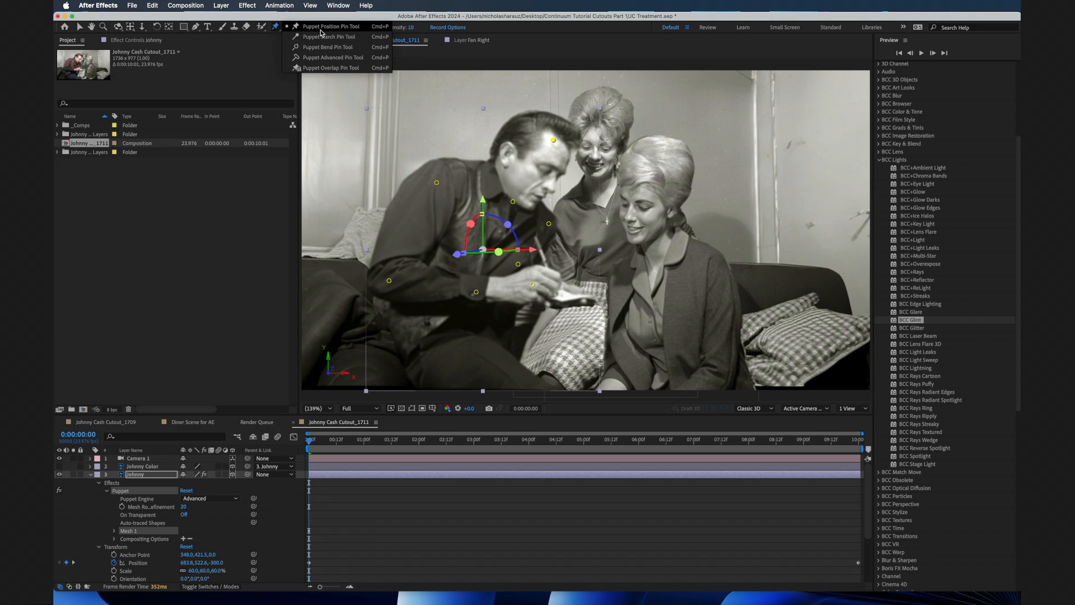
pyautogui.click(317, 41)
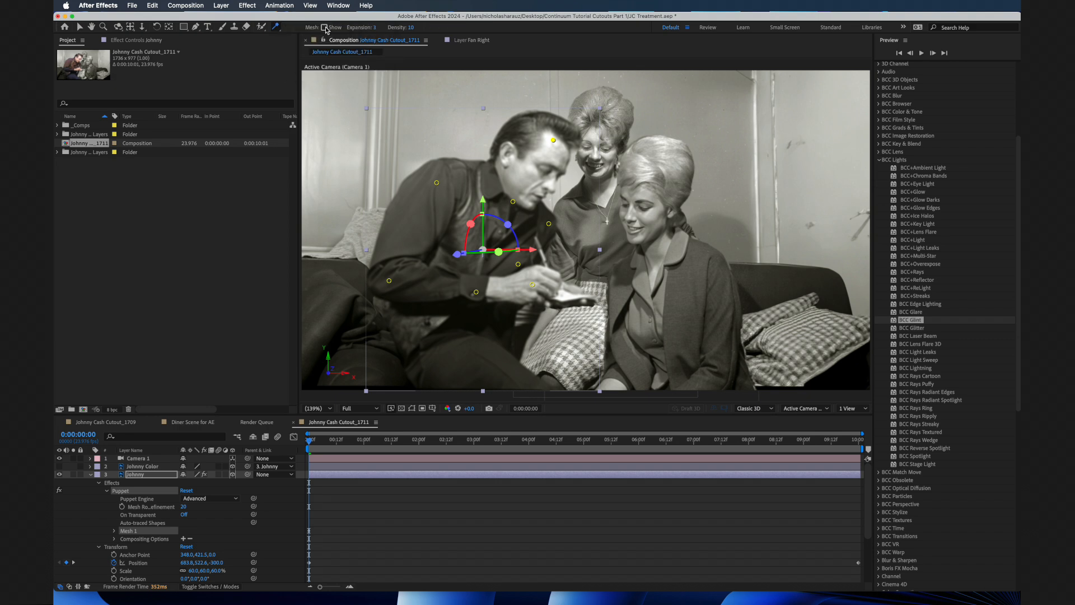
pyautogui.click(325, 28)
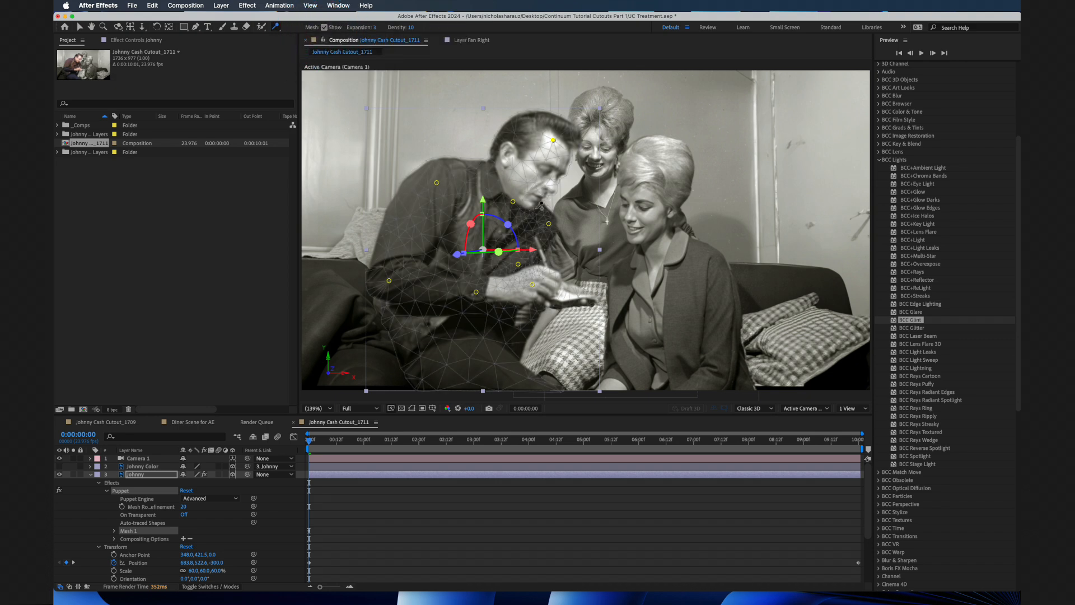
pyautogui.click(519, 208)
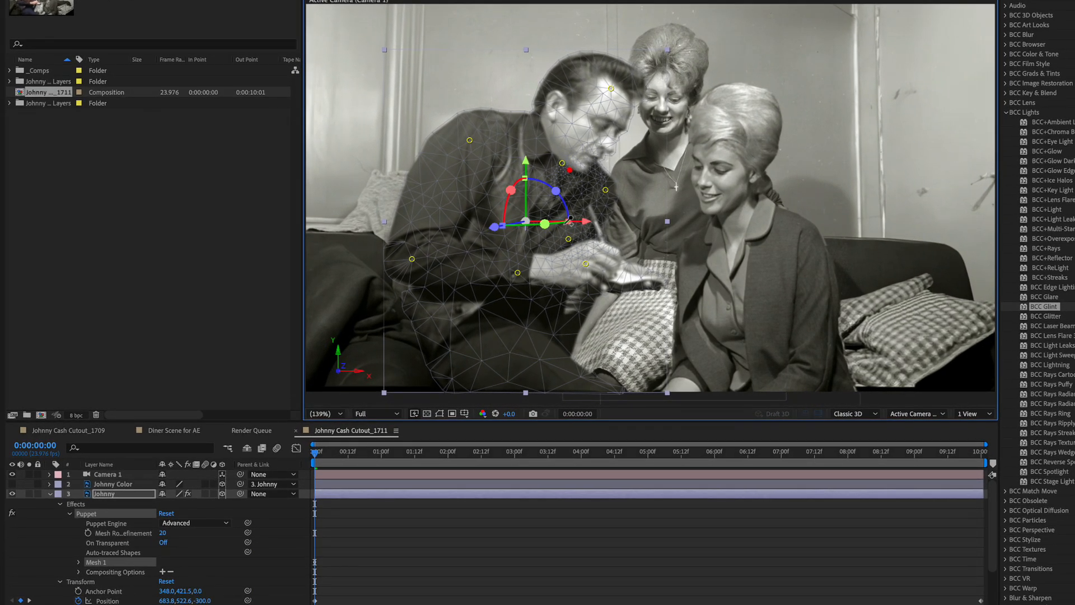
# Place three starch pins along Johnny's writing-arm cuff, nudge the position pin on his hand, and add a starch pin at his waist.
pyautogui.click(561, 247)
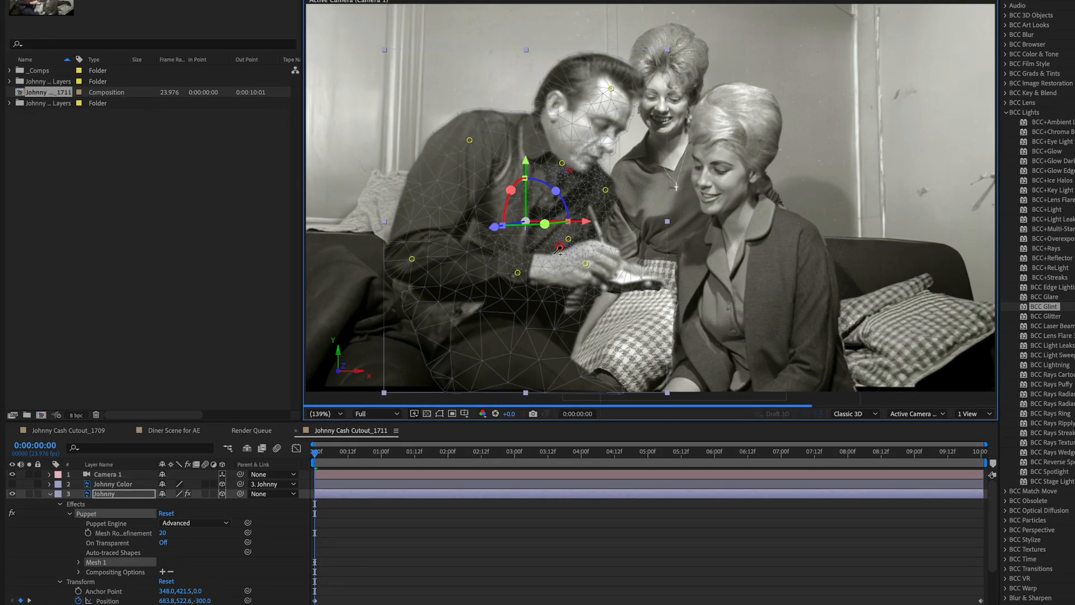
pyautogui.click(546, 249)
pyautogui.click(535, 247)
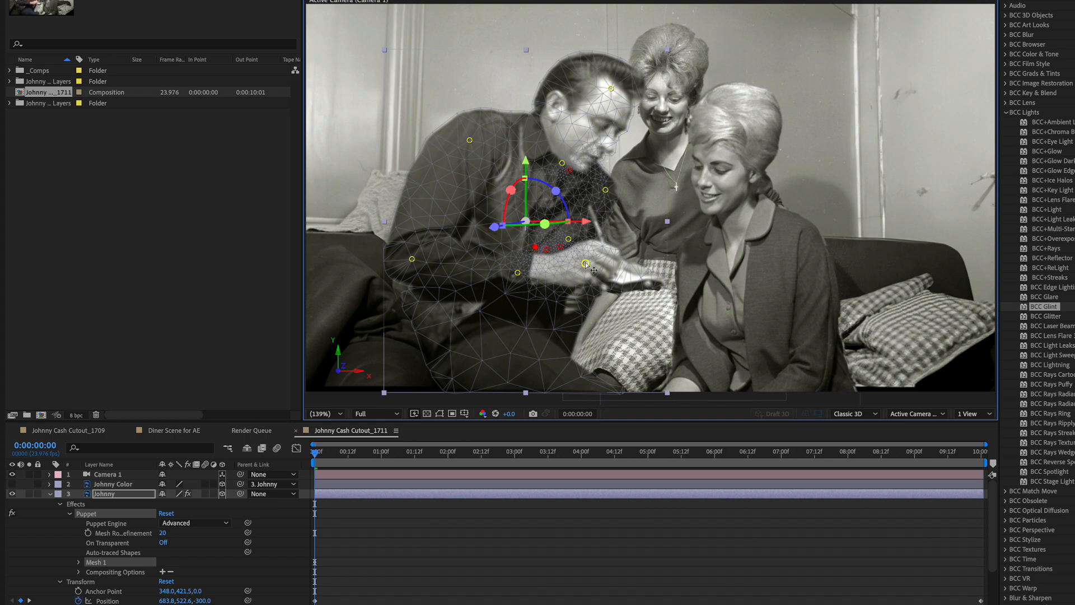
pyautogui.moveTo(587, 264); pyautogui.dragTo(589, 268)
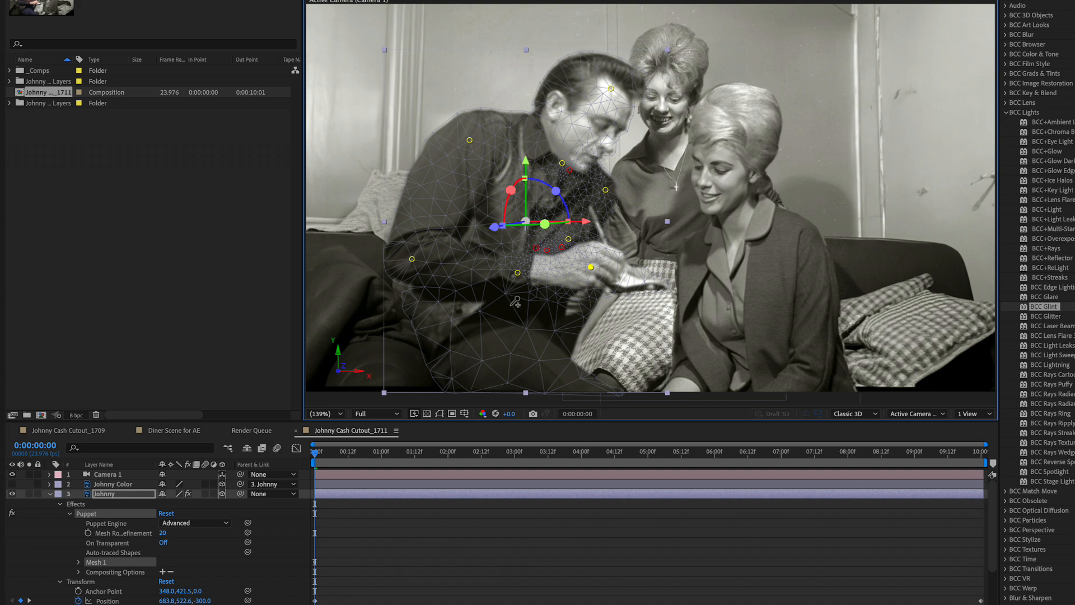
pyautogui.click(480, 310)
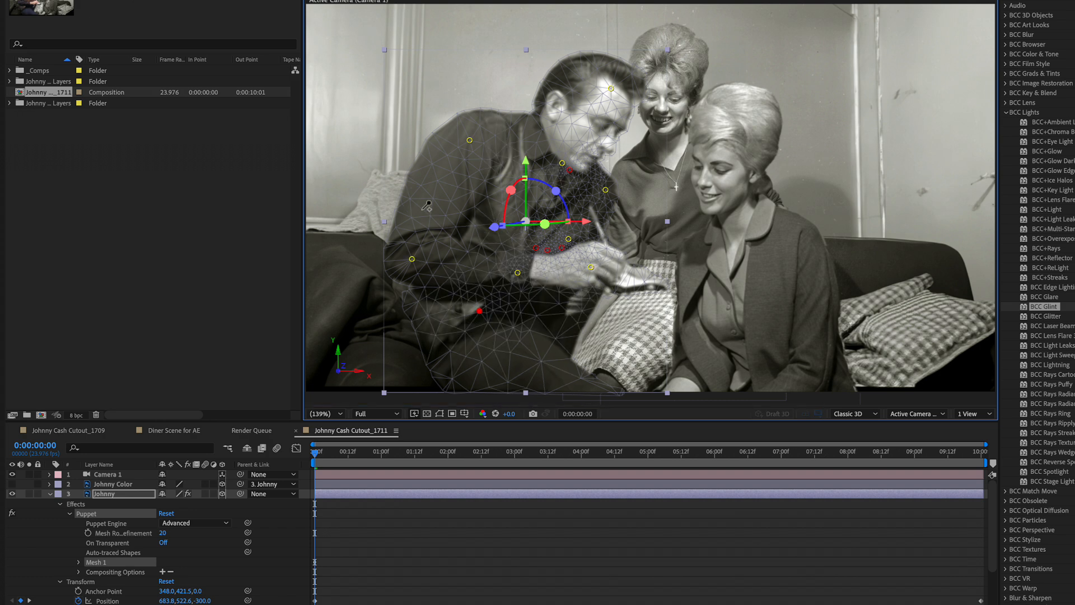
# Nudge the position pin on Johnny's elbow and reveal the Johnny layer's keyframed puppet pin properties.
pyautogui.click(412, 259)
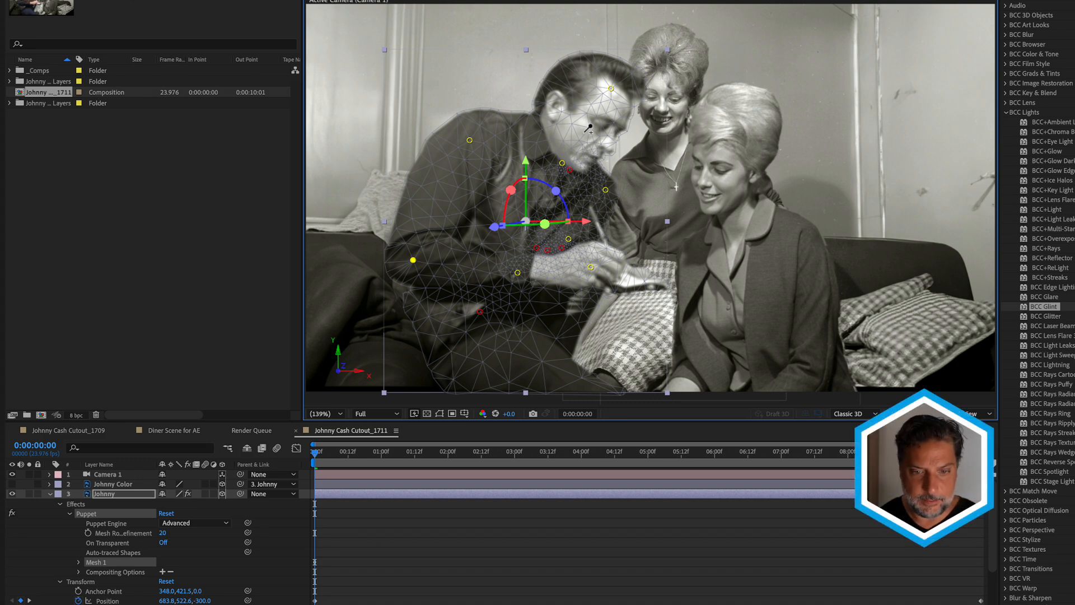
pyautogui.click(127, 495)
pyautogui.press('u')
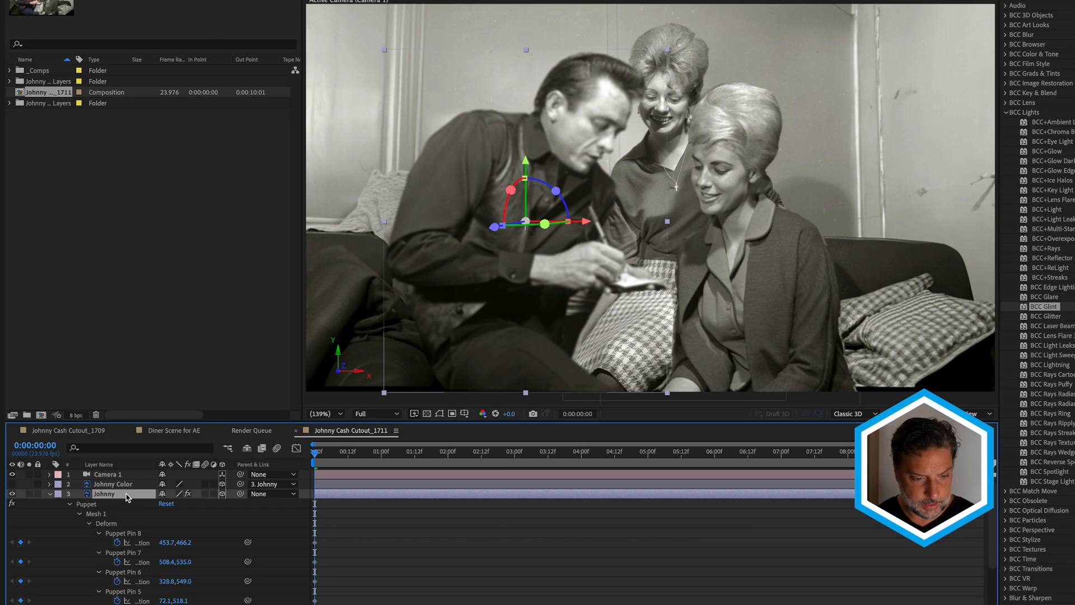
pyautogui.scroll(-3, 106, 581)
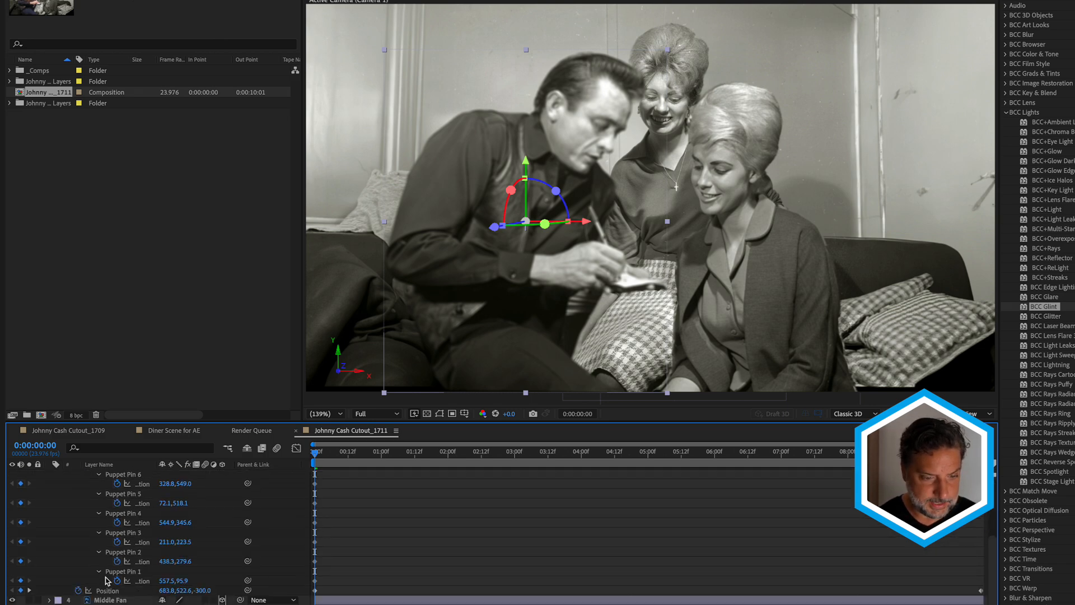
pyautogui.scroll(3, 105, 580)
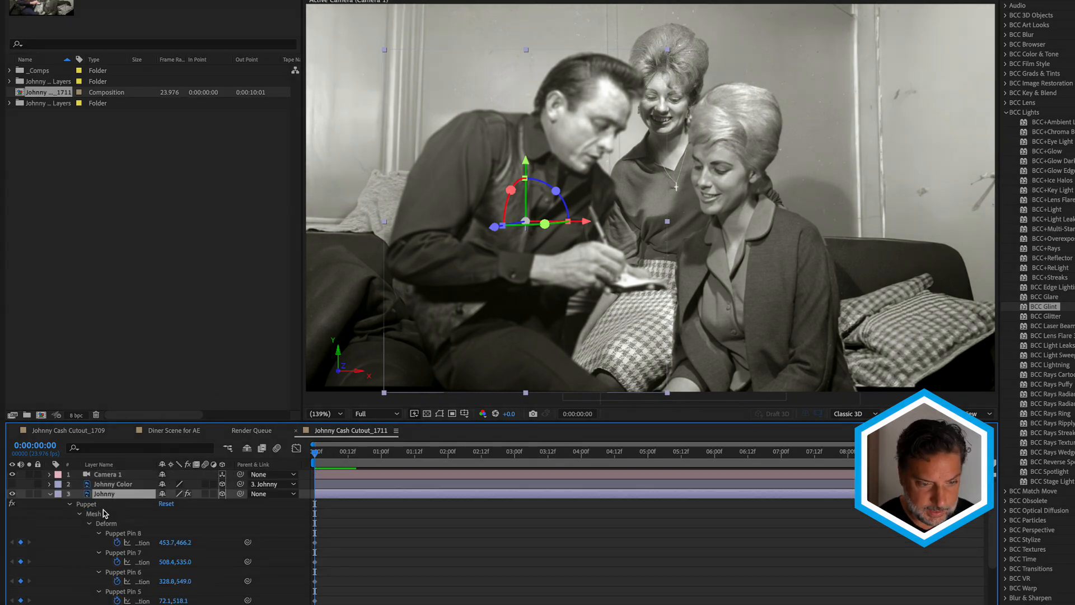
# At 0:00:10:00, lower Johnny's forehead puppet pin to about 562, 130, nudge his collar pin, and preview the animation from the start.
pyautogui.click(101, 504)
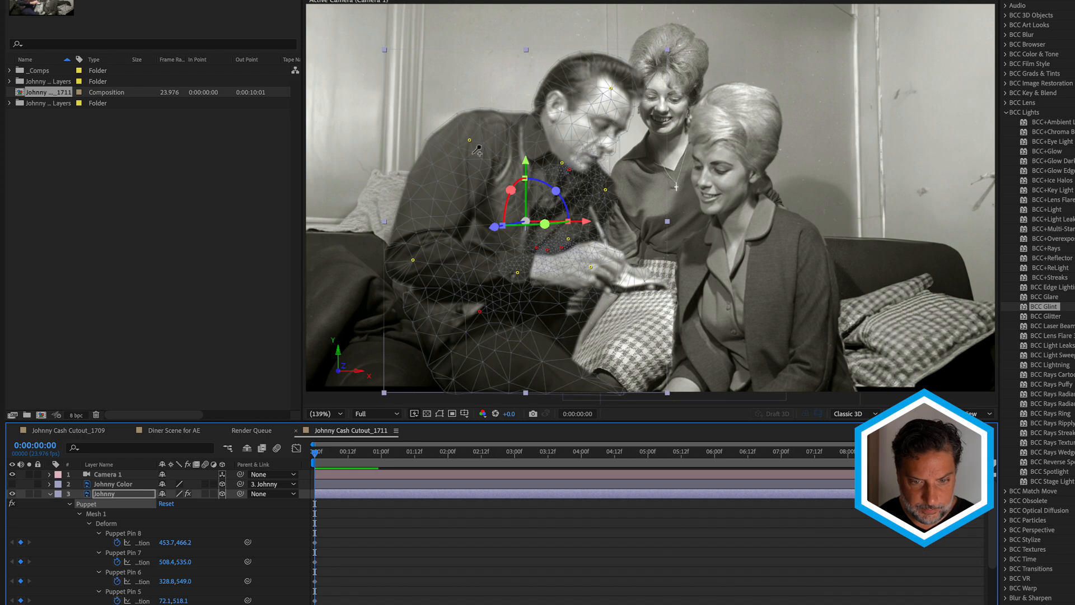
pyautogui.click(612, 90)
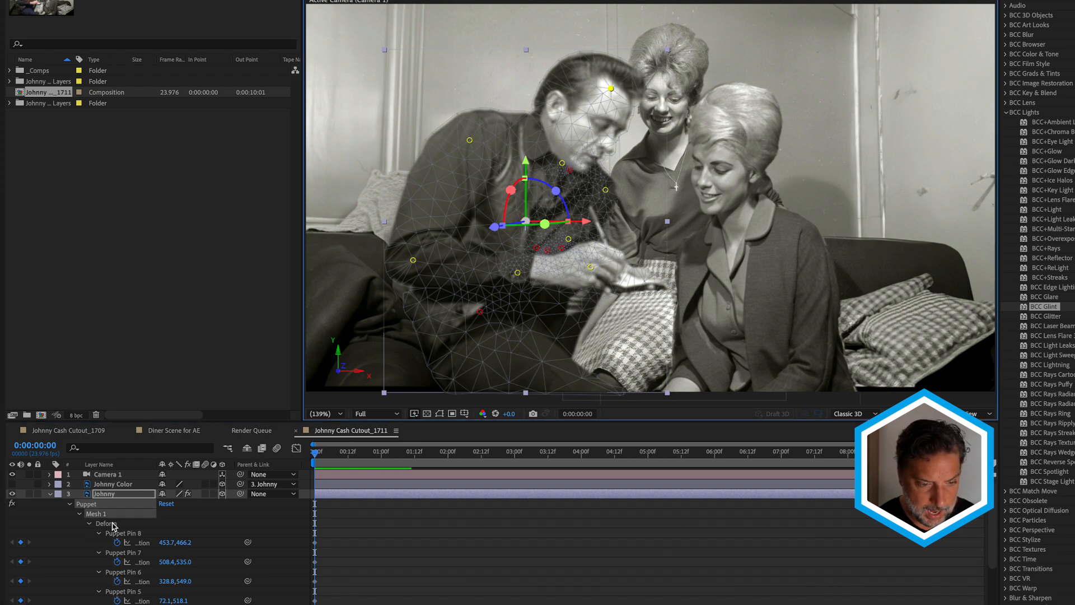
pyautogui.scroll(-5, 112, 525)
pyautogui.press('space')
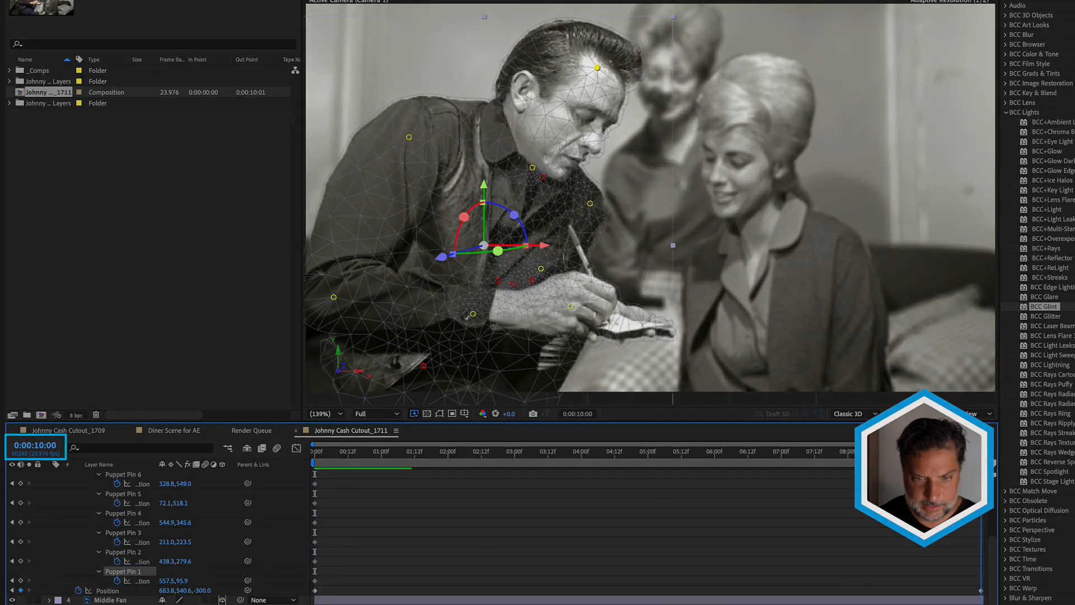
pyautogui.moveTo(598, 67); pyautogui.dragTo(599, 87)
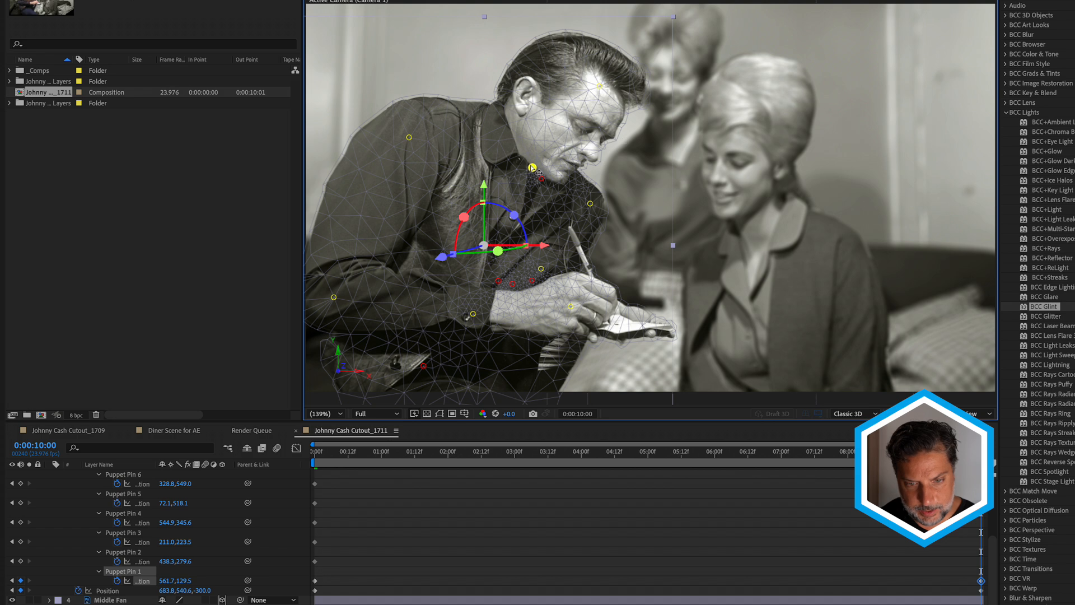
pyautogui.moveTo(538, 173); pyautogui.dragTo(530, 172)
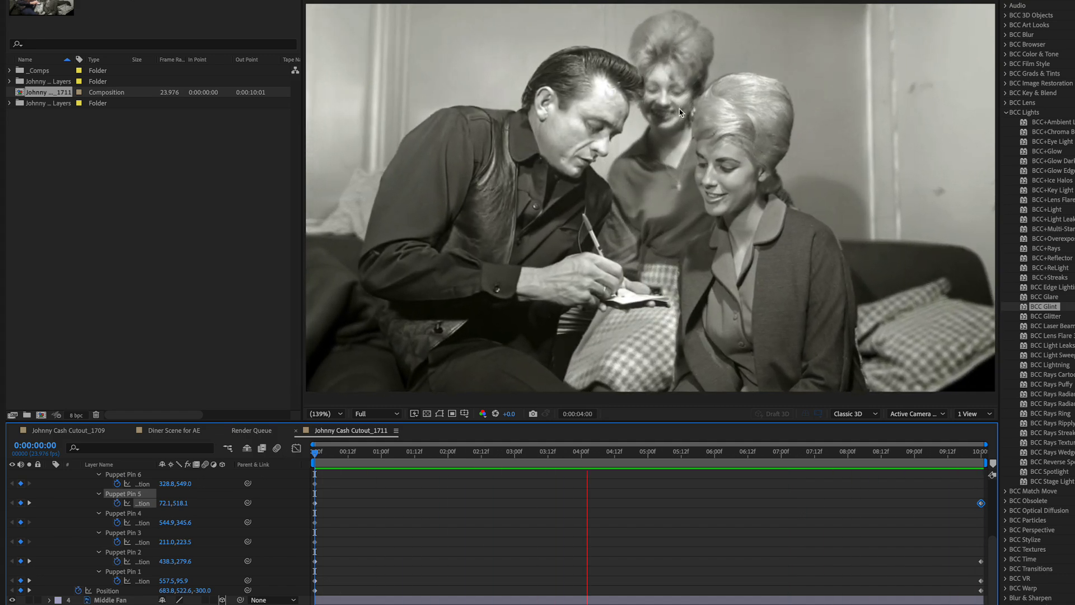
pyautogui.press('space')
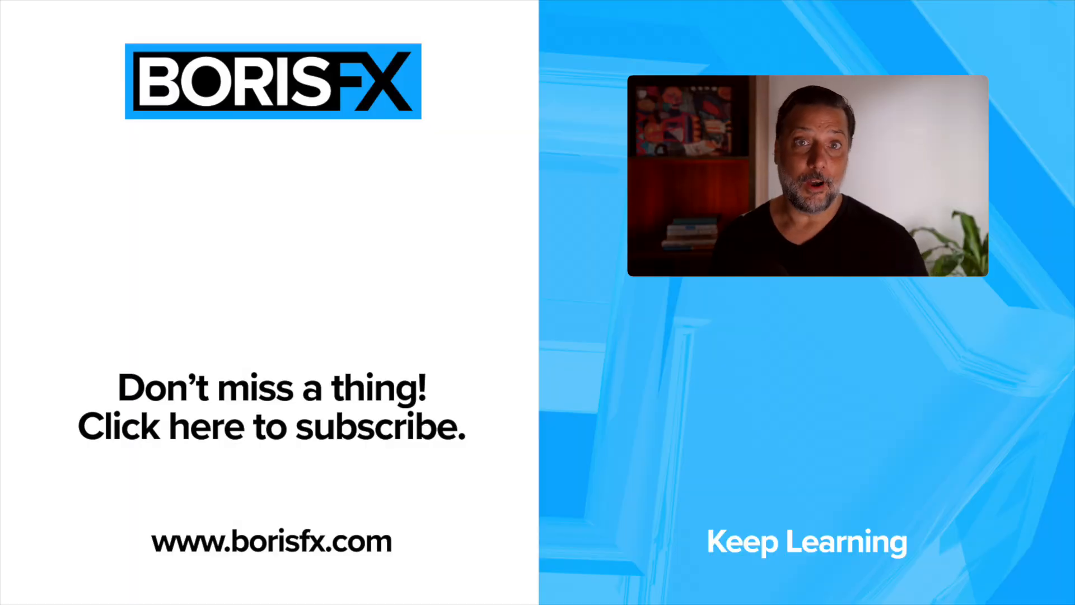